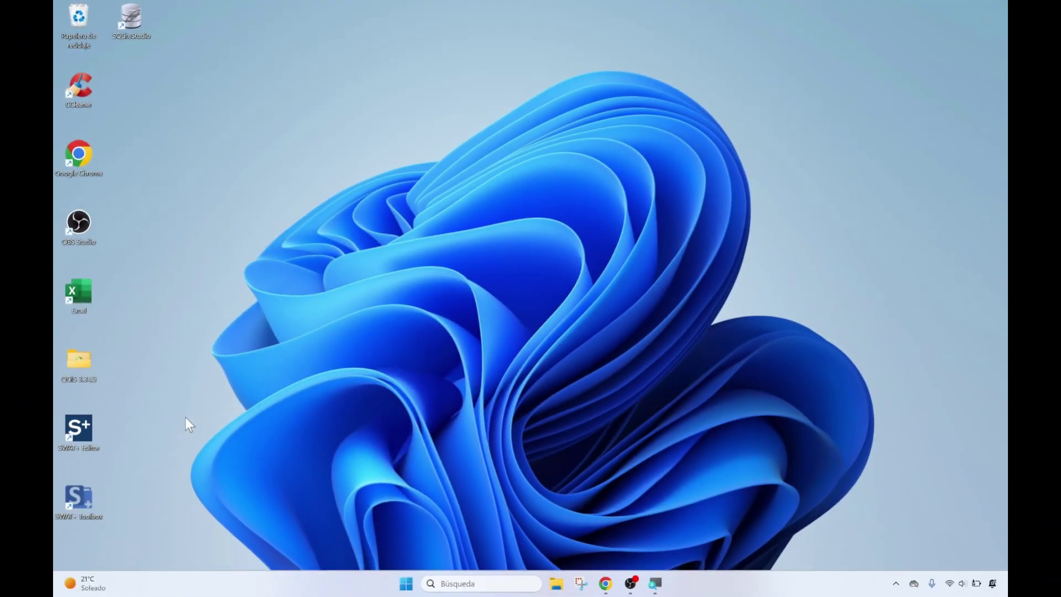
Open SWAT+ Editor and load the saved scenario ScenarioDefault into the SWATplus_Begonte project.
double_click(86, 445)
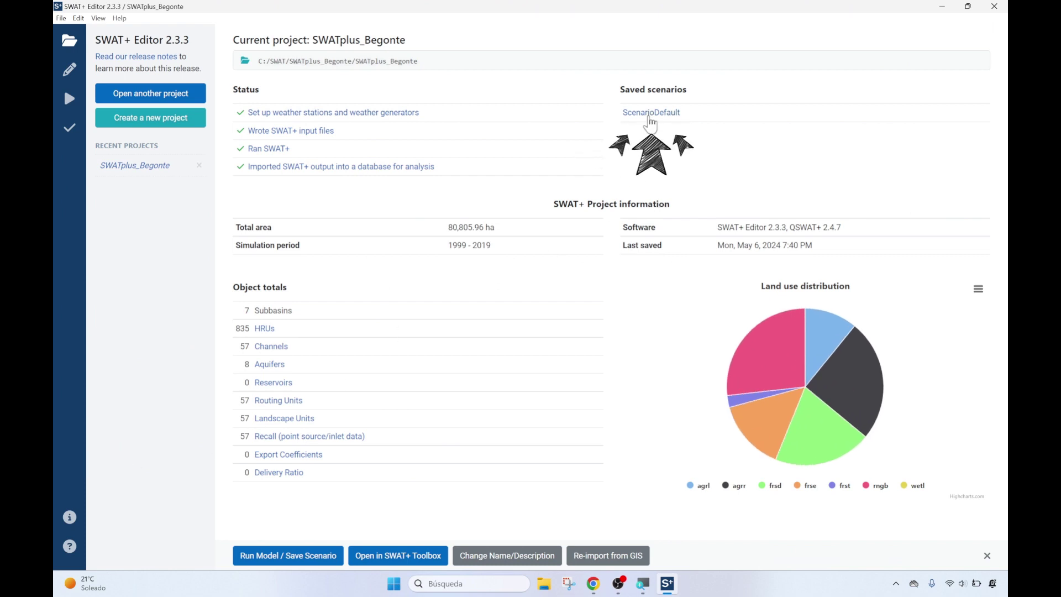
left_click(648, 114)
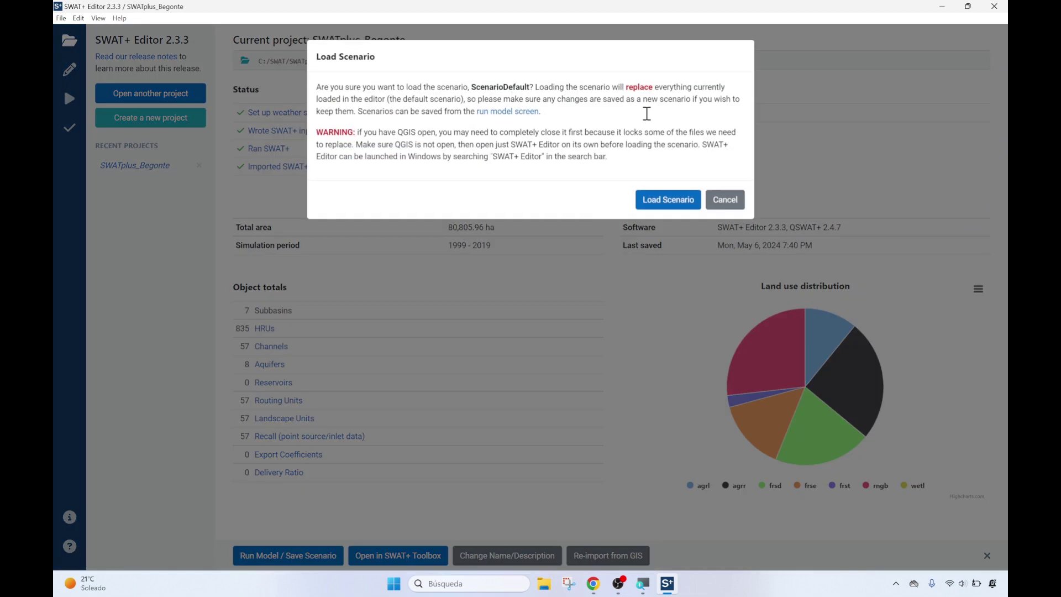
left_click(646, 210)
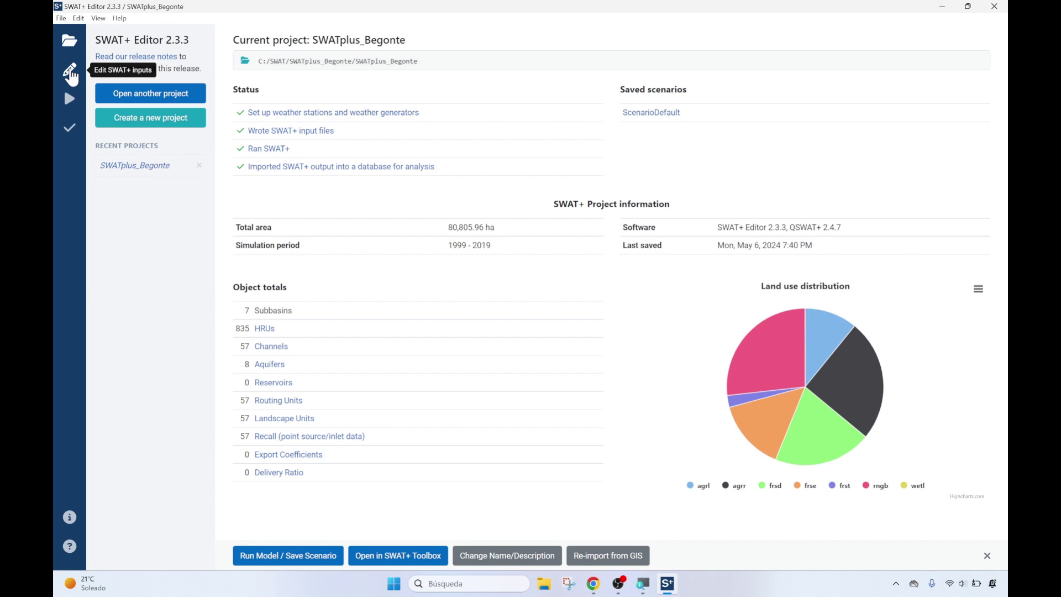
Open the Hard Calibration section among the change settings of the SWAT+ inputs.
left_click(71, 76)
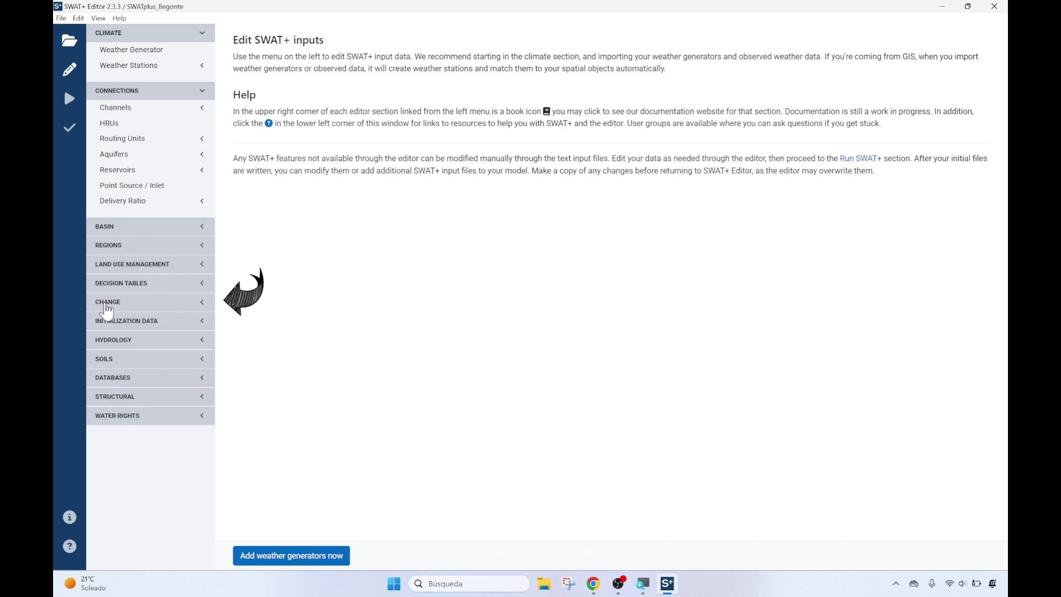
left_click(138, 304)
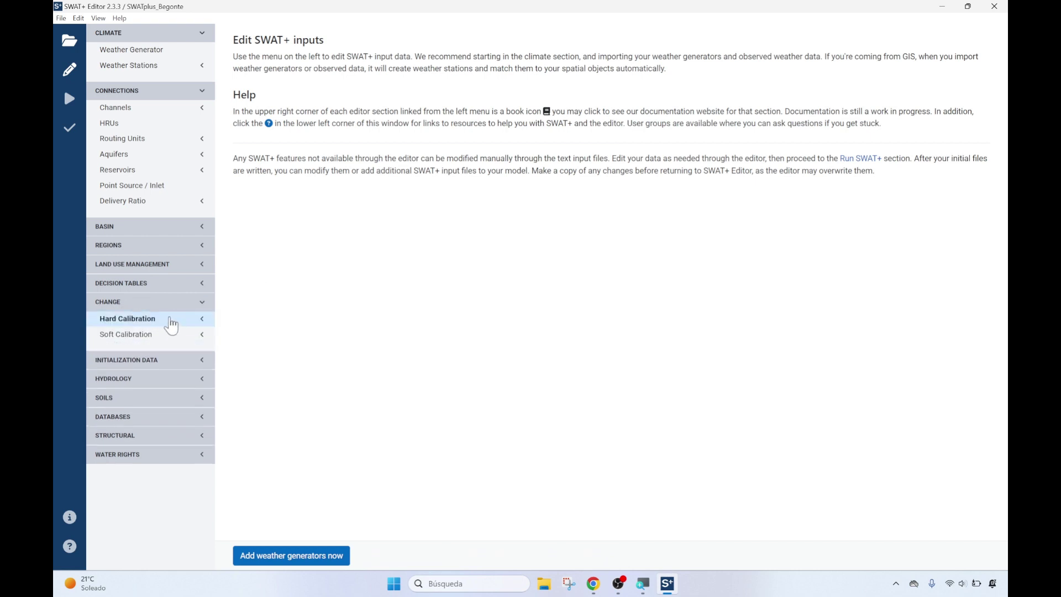
left_click(171, 325)
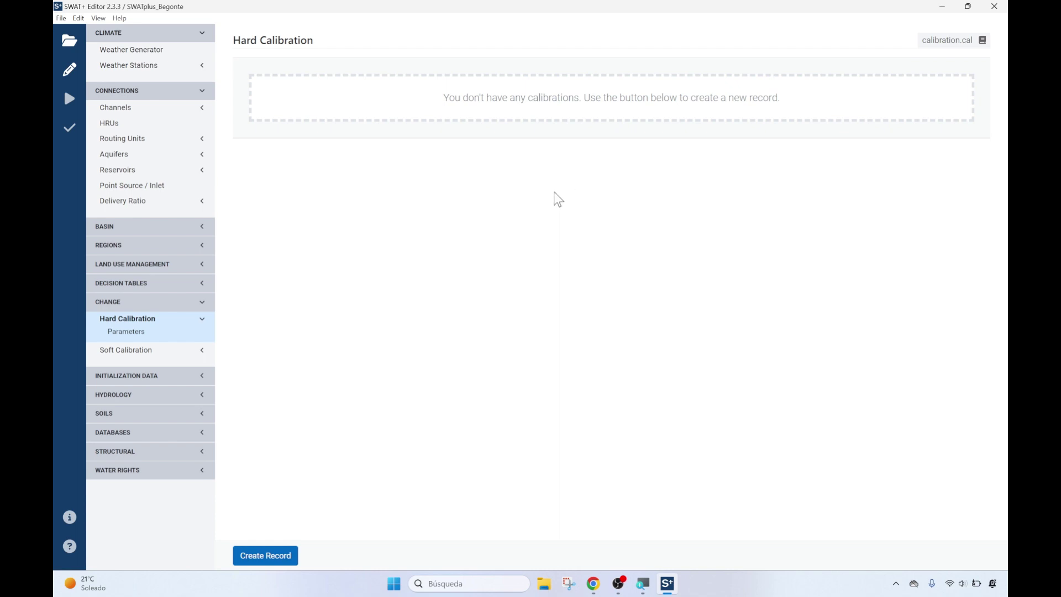
Switch to File Explorer and open the CAL folder inside SWATplus_Begonte.
left_click(936, 11)
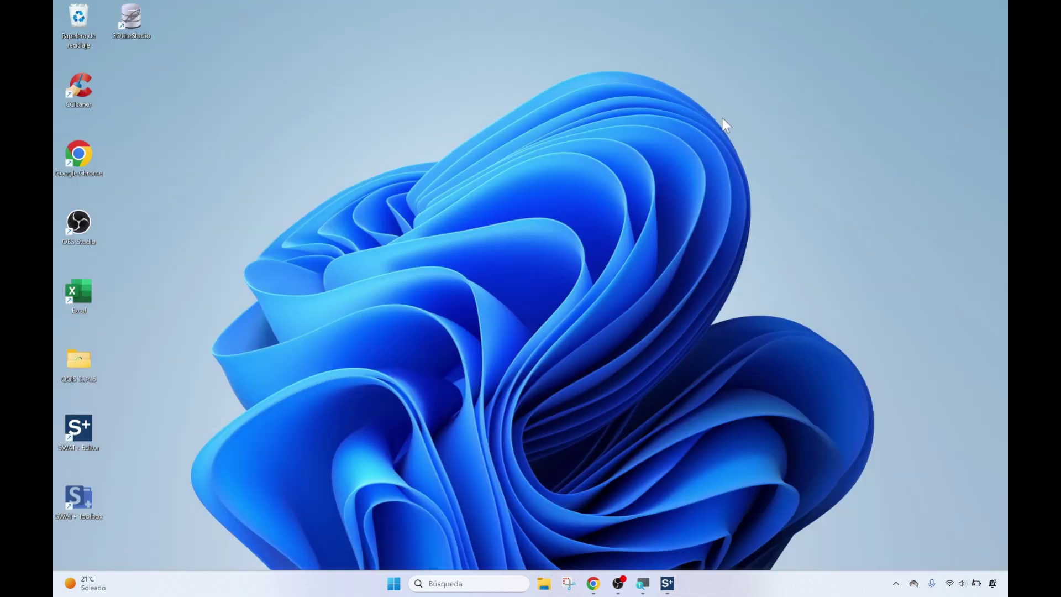
left_click(544, 583)
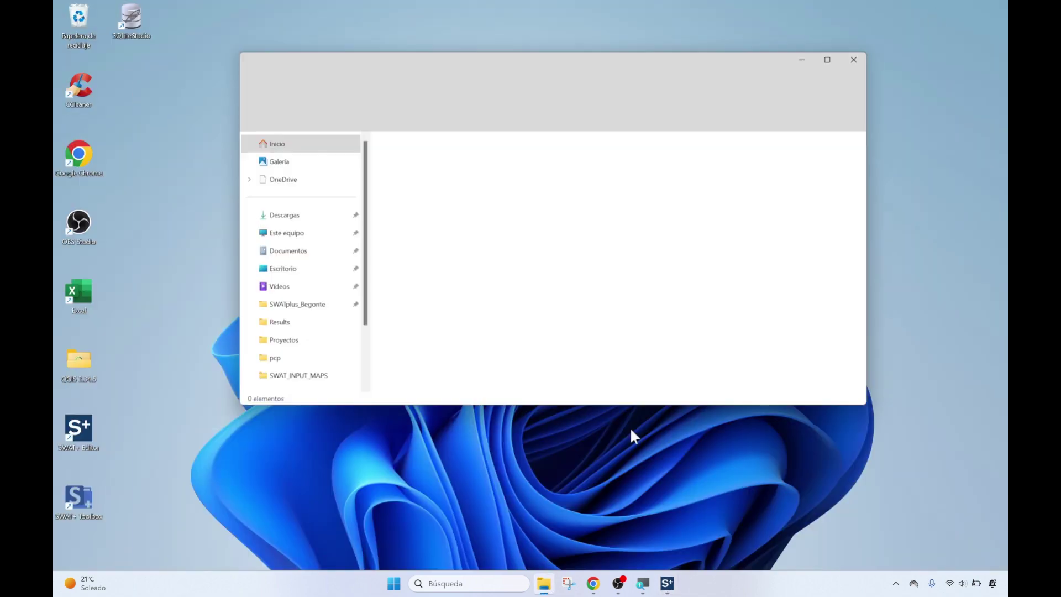
left_click(303, 305)
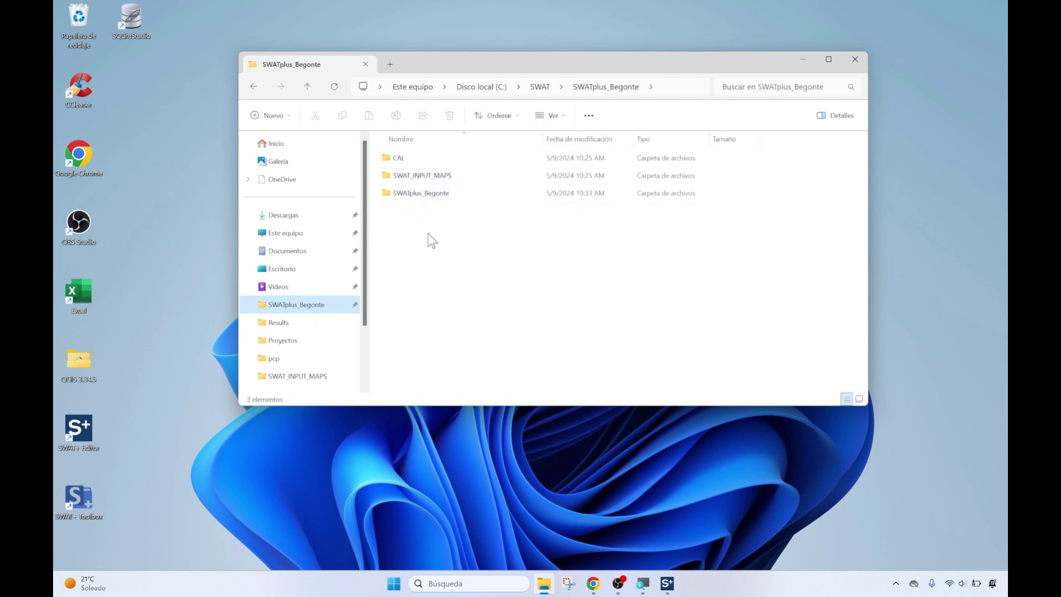
double_click(411, 160)
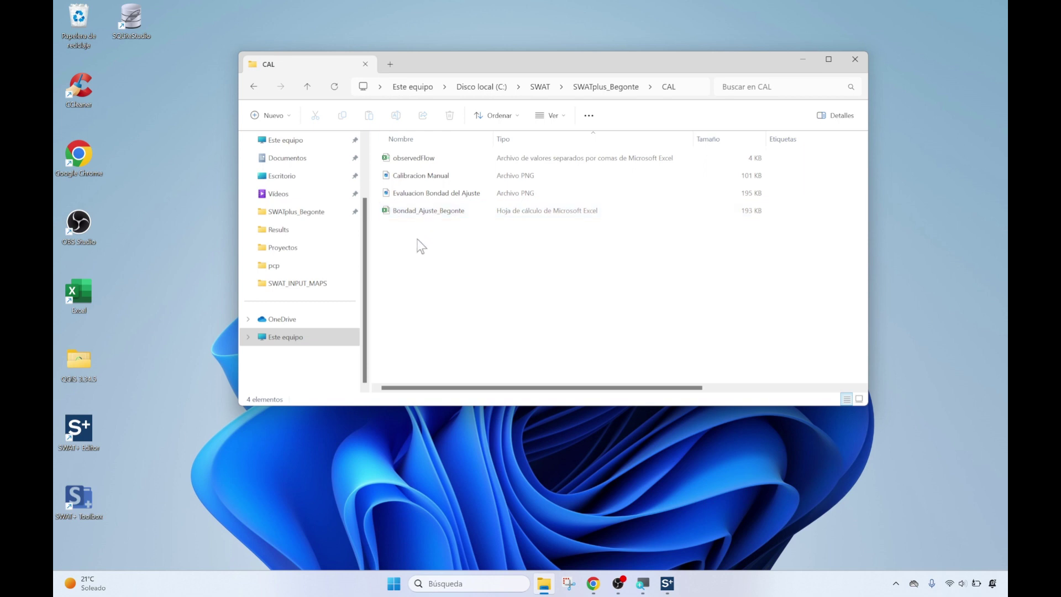
Rename the Bondad_Ajuste_Begonte spreadsheet as Bondad_Ajuste_Begonte_default.
left_click(422, 212)
right_click(423, 212)
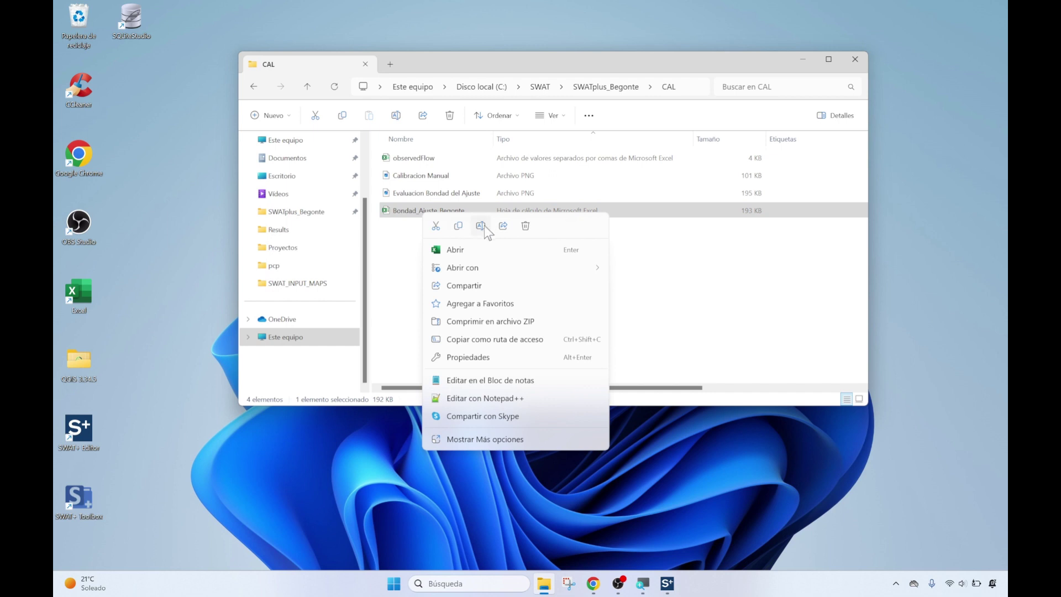
left_click(484, 226)
left_click(469, 212)
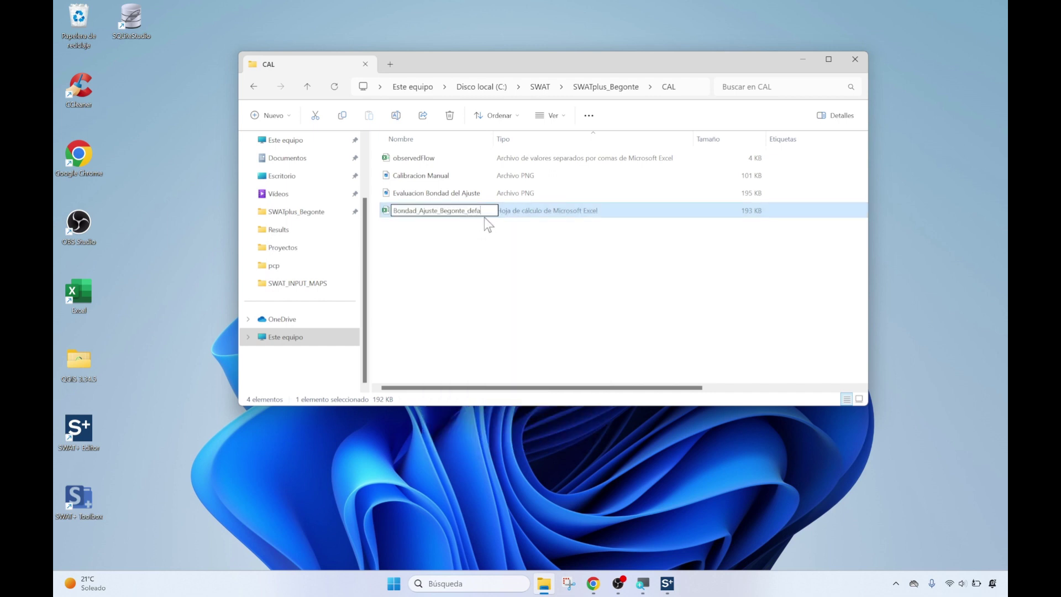
key("Return")
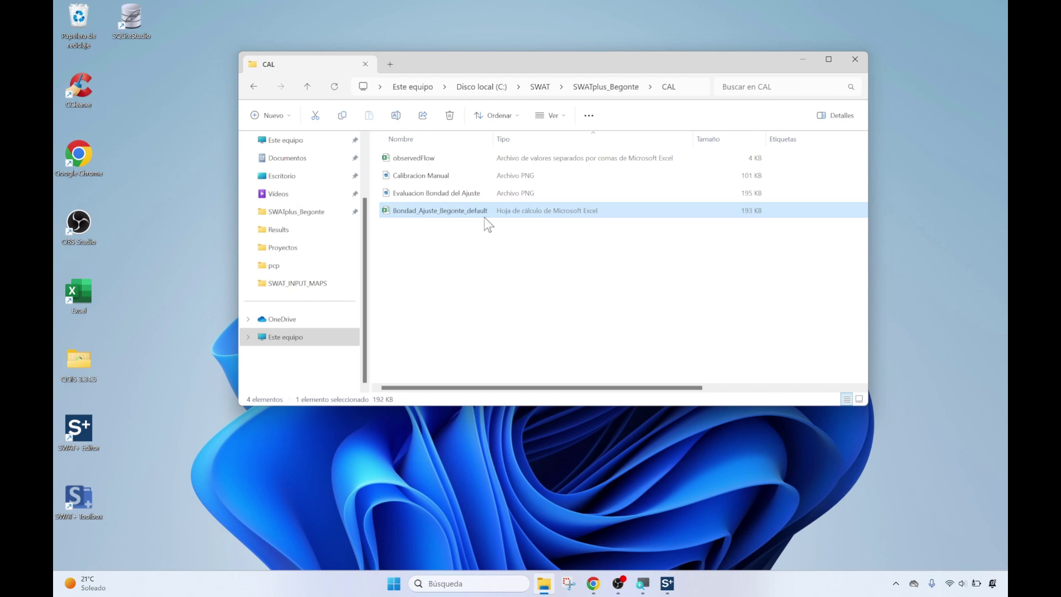
Open the Bondad_Ajuste_Begonte_default workbook in Excel and enable both editing and its external data connections.
double_click(436, 211)
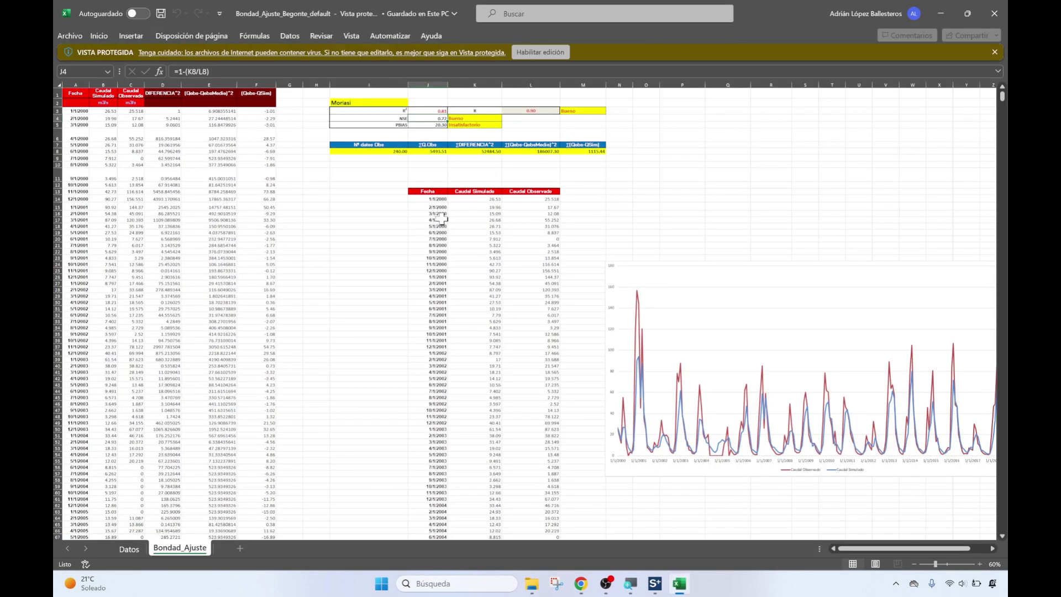
left_click(540, 52)
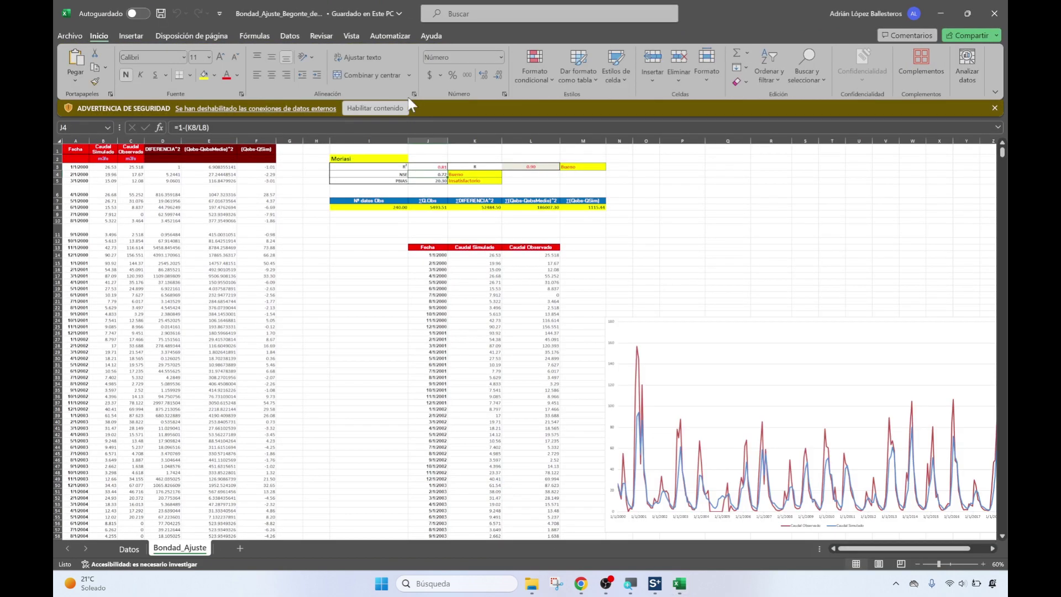
left_click(402, 106)
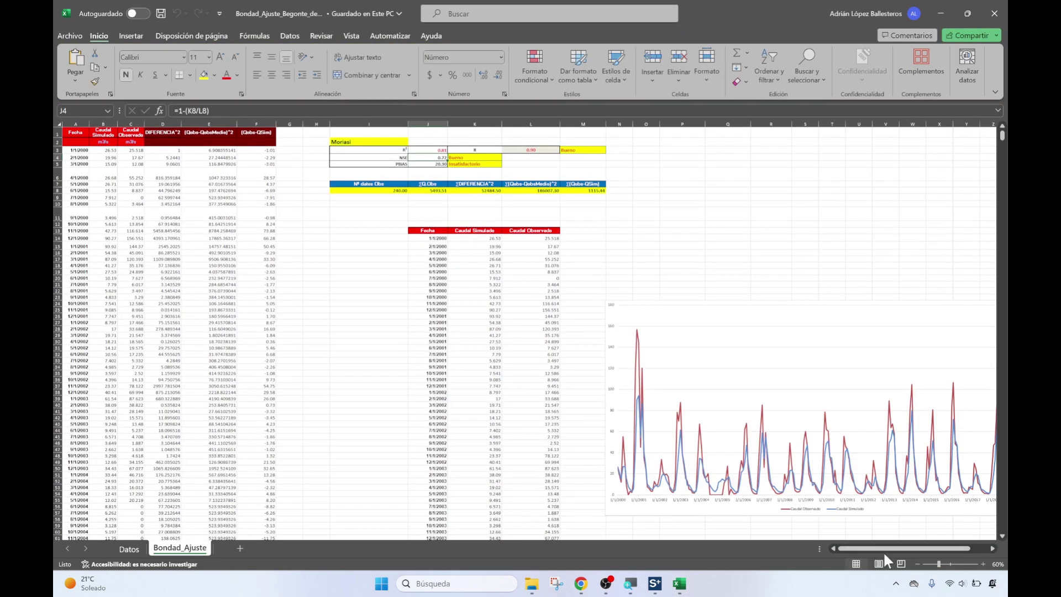
Examine the R², NSE and PBIAS statistics and the simulated versus observed flow chart on the Bondad_Ajuste sheet.
left_click(917, 564)
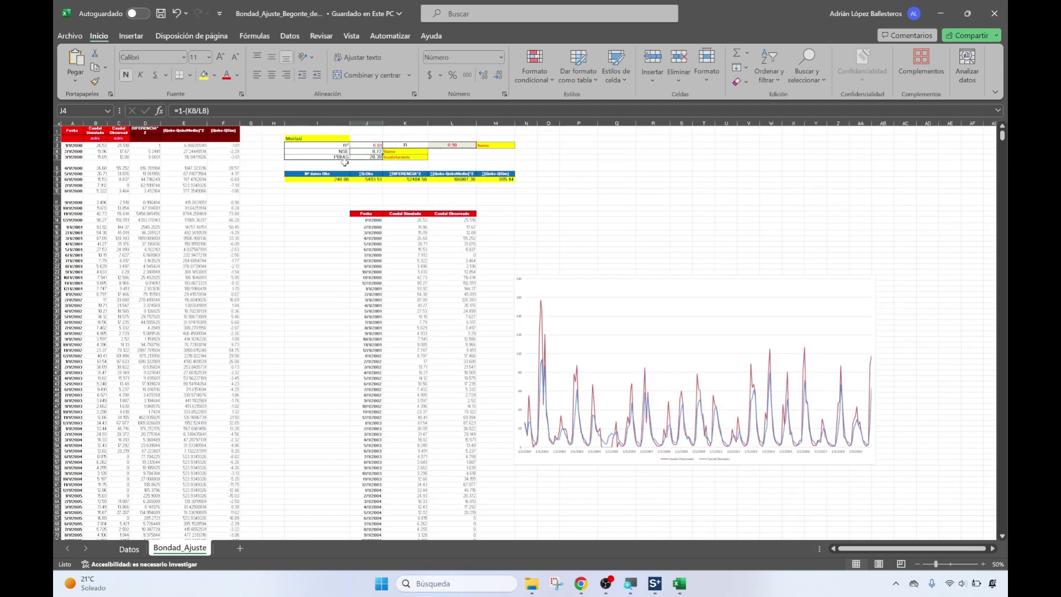
left_click_drag(280, 136, 518, 164)
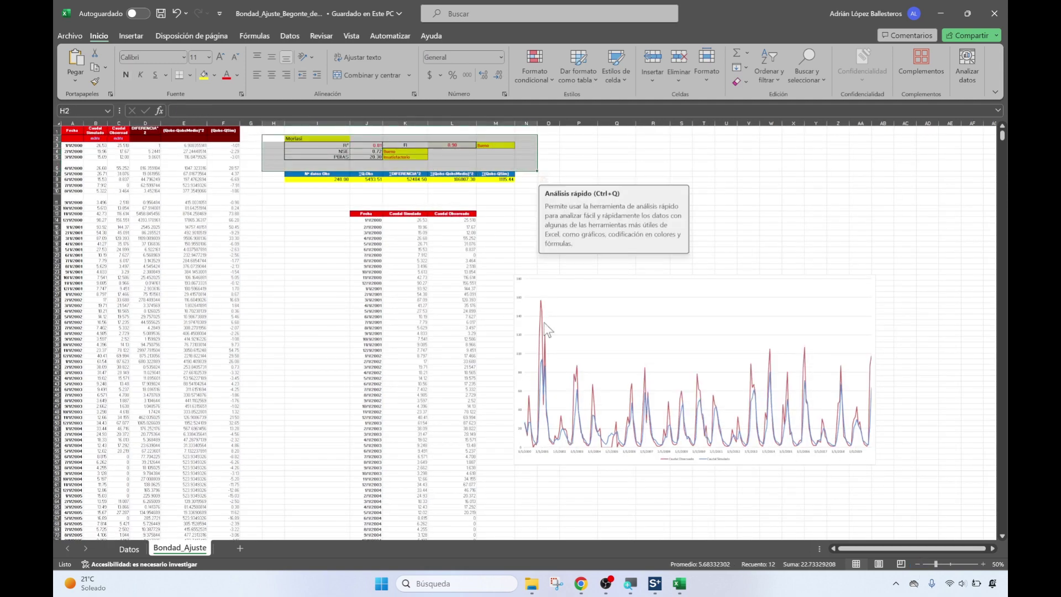
left_click_drag(479, 266, 899, 479)
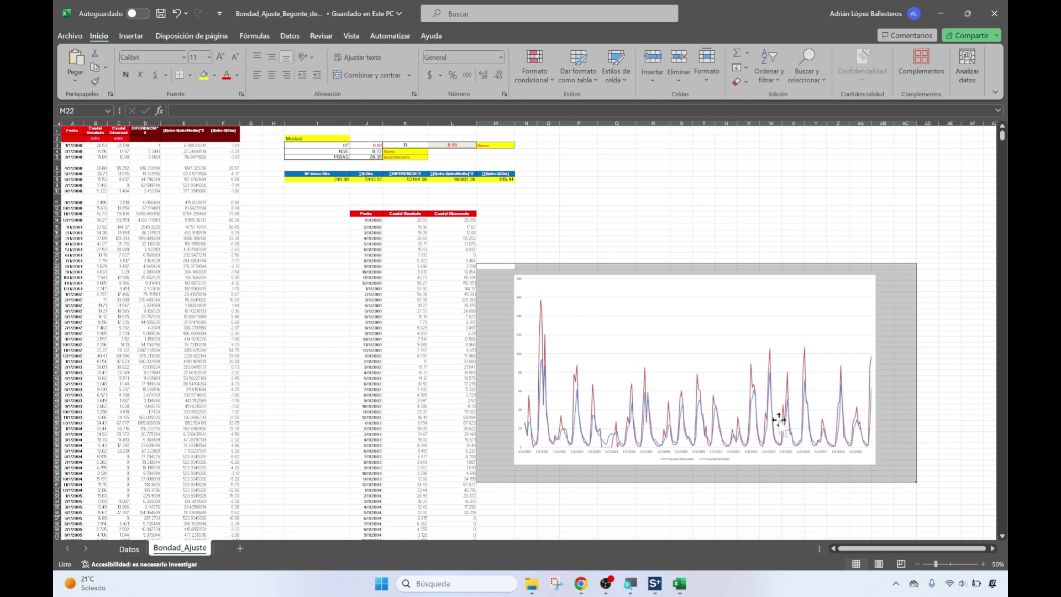
left_click(982, 564)
left_click(982, 563)
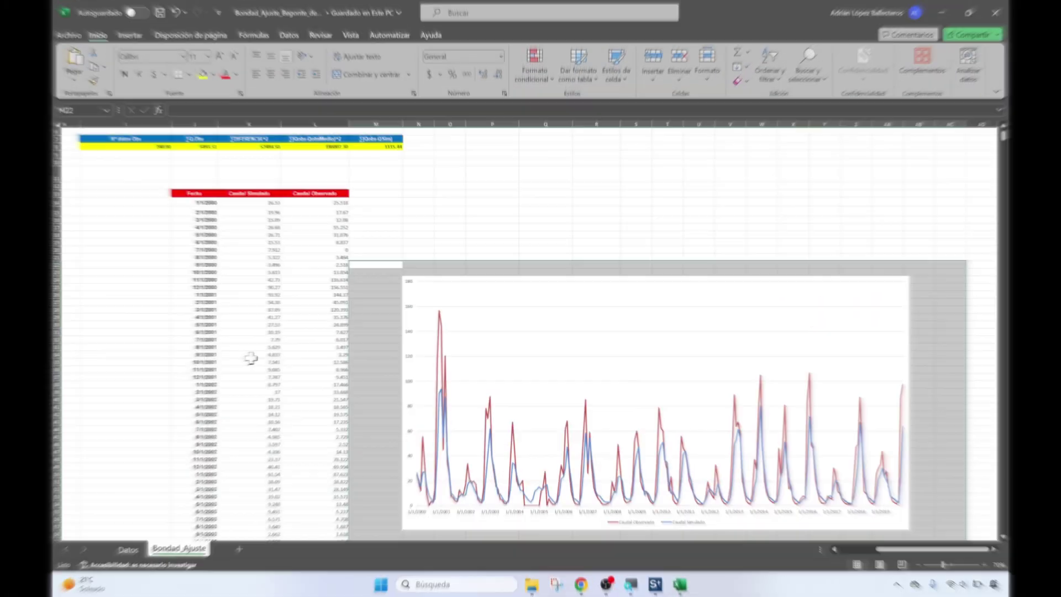
scroll(248, 355, "up", 3)
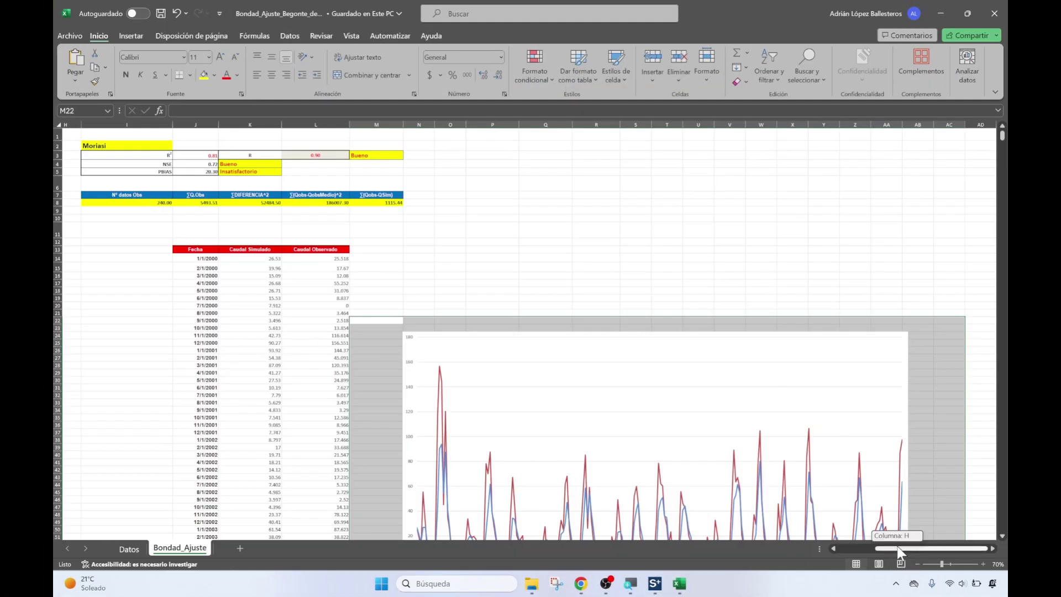
scroll(568, 322, "left", 3)
left_click(471, 156)
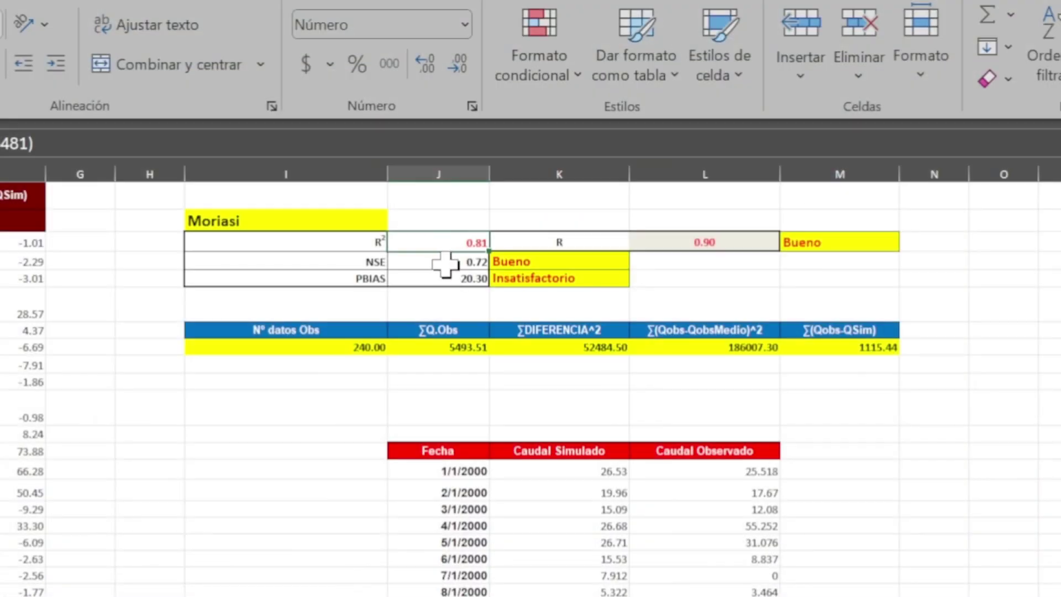
left_click(442, 275)
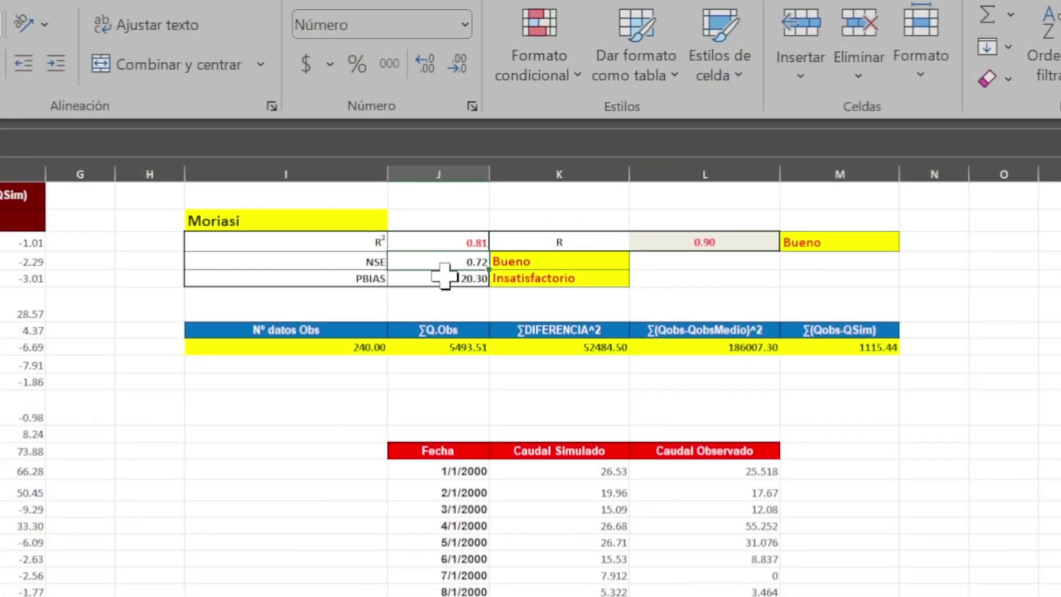
left_click_drag(368, 243, 433, 277)
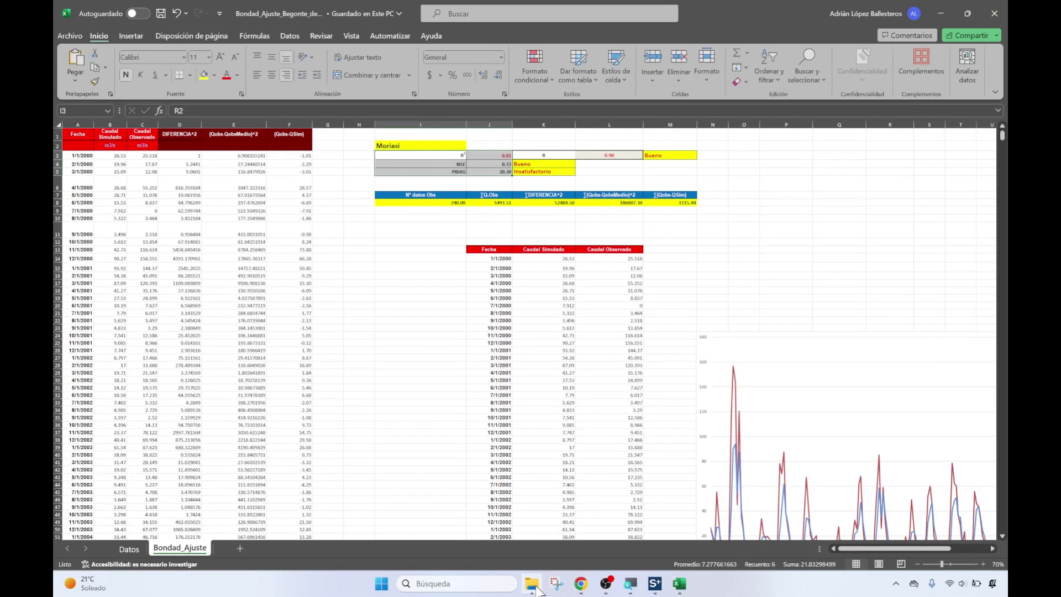
Open the Evaluacion Bondad del Ajuste image from the CAL folder and view its performance criteria table in a maximized window.
left_click(533, 584)
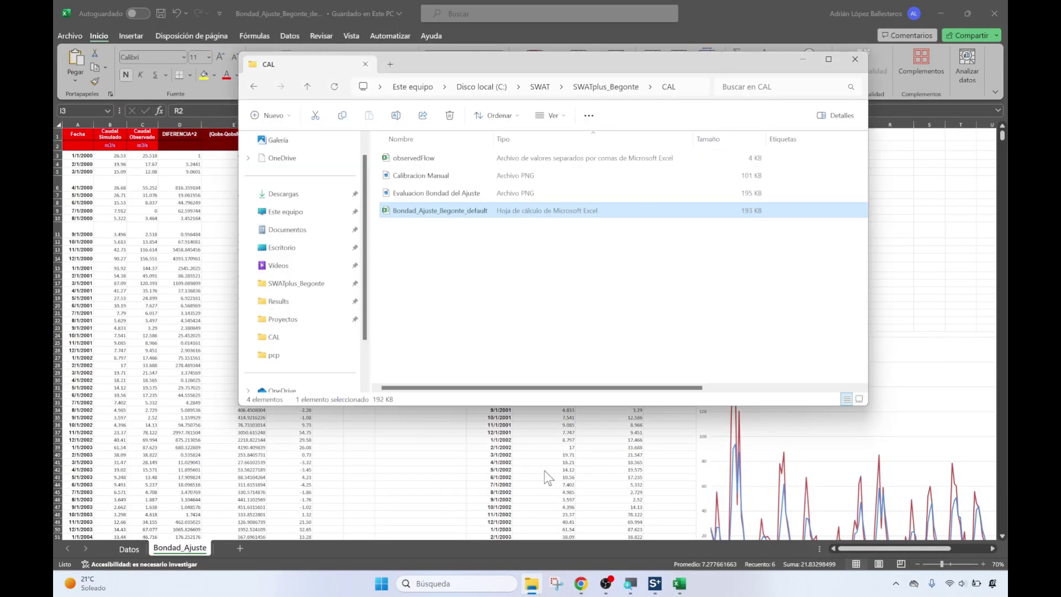
left_click(437, 195)
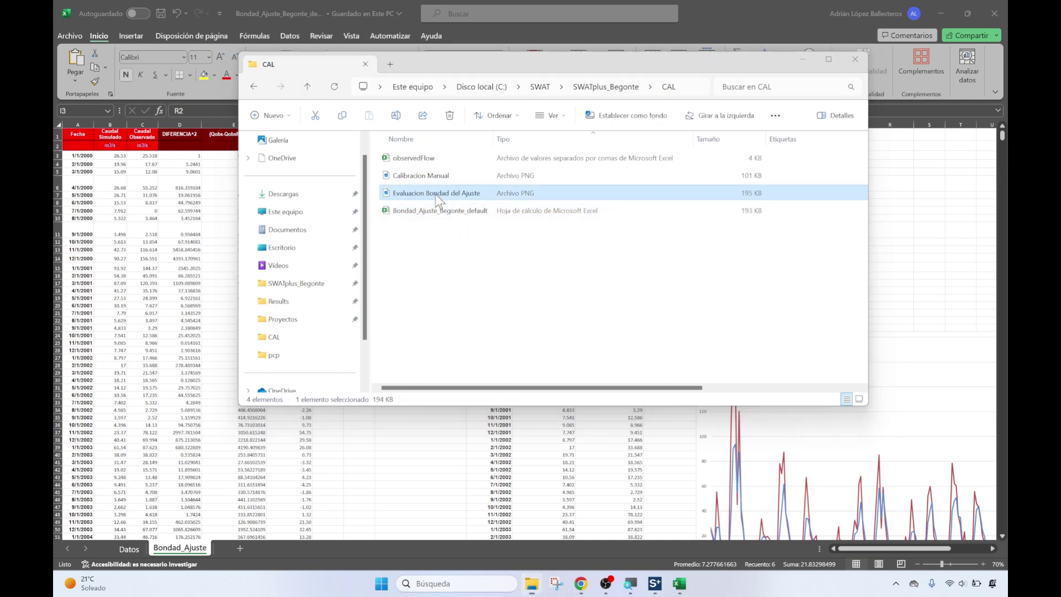
double_click(437, 194)
left_click(829, 47)
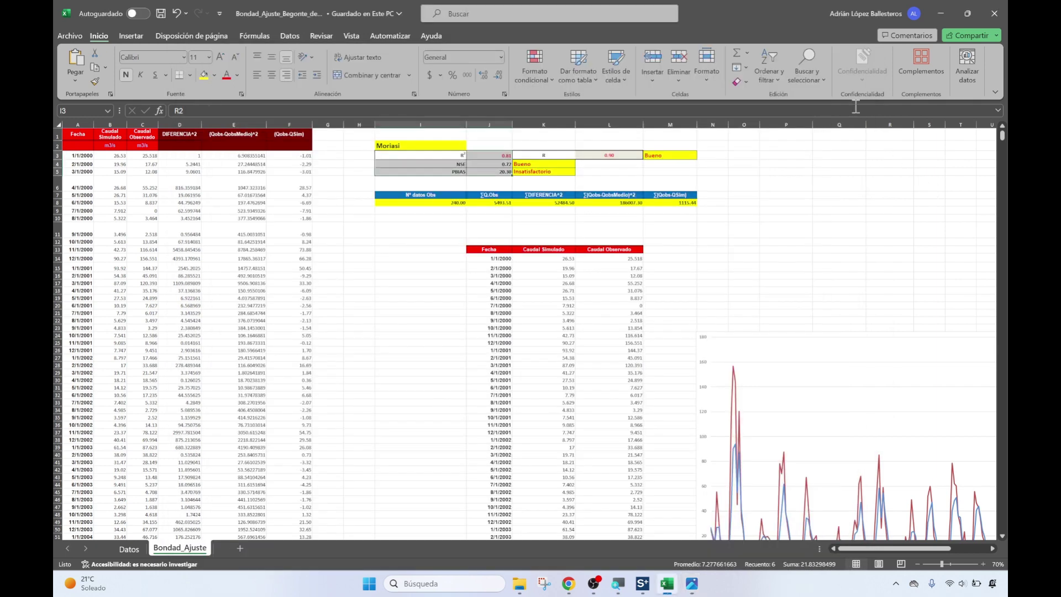
left_click(695, 587)
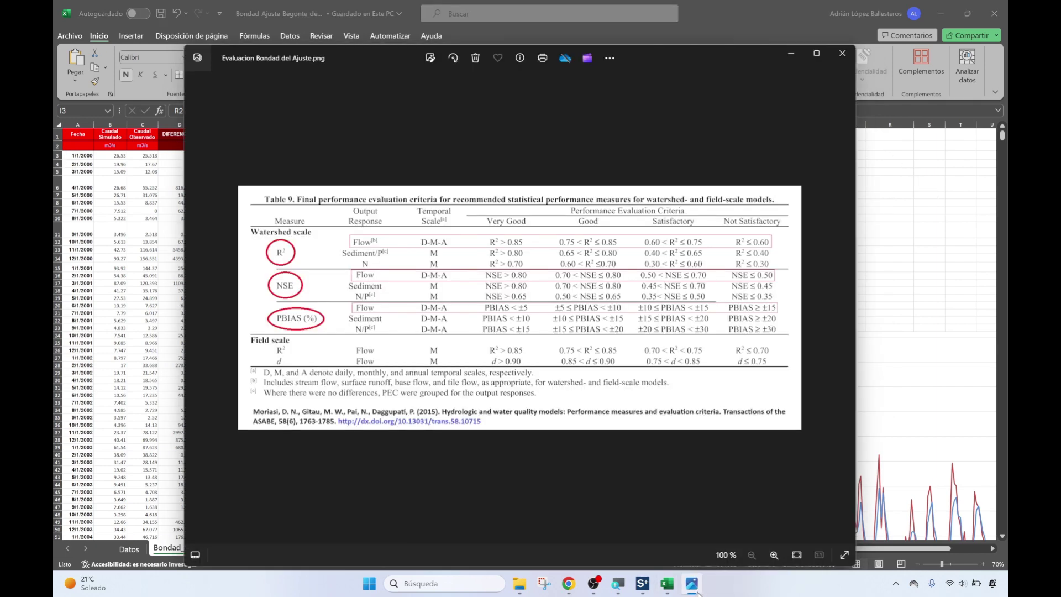
left_click(817, 53)
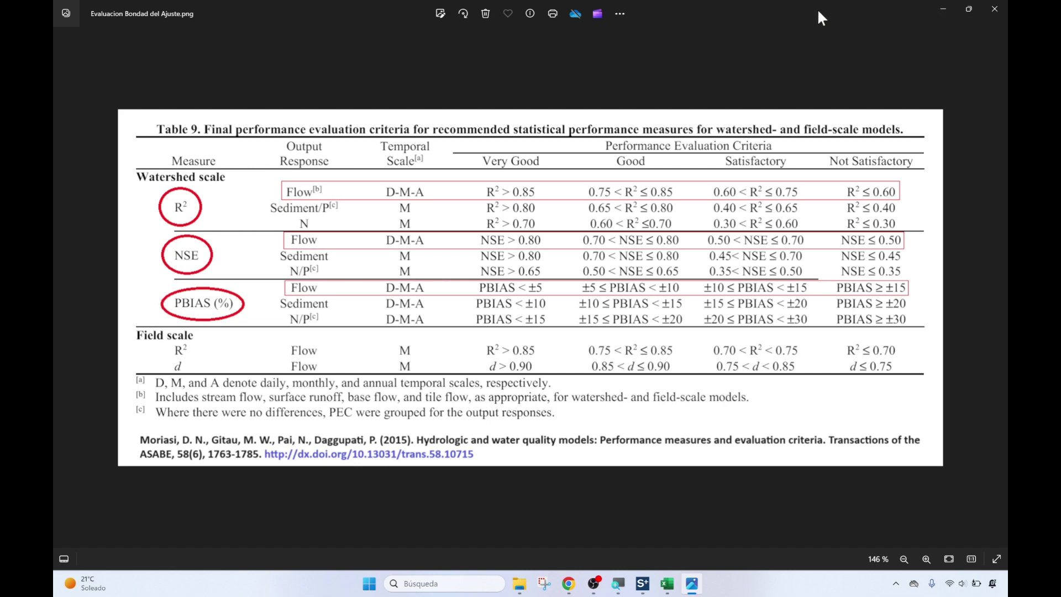
Compare the R², NSE and PBIAS values, formulas and ratings on the Bondad_Ajuste sheet with the performance criteria table for flow.
left_click(942, 7)
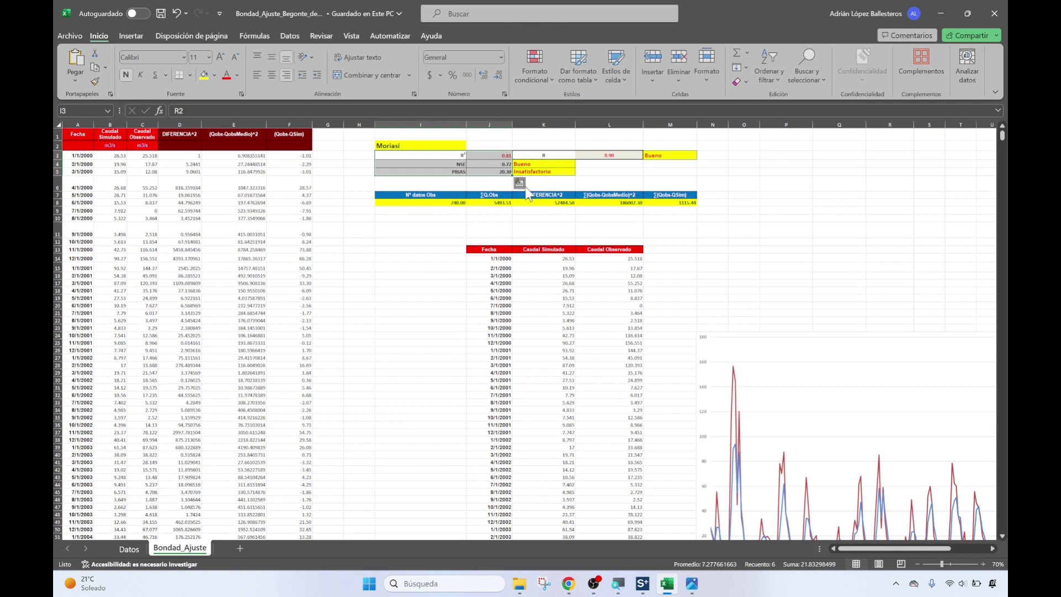
left_click(499, 156)
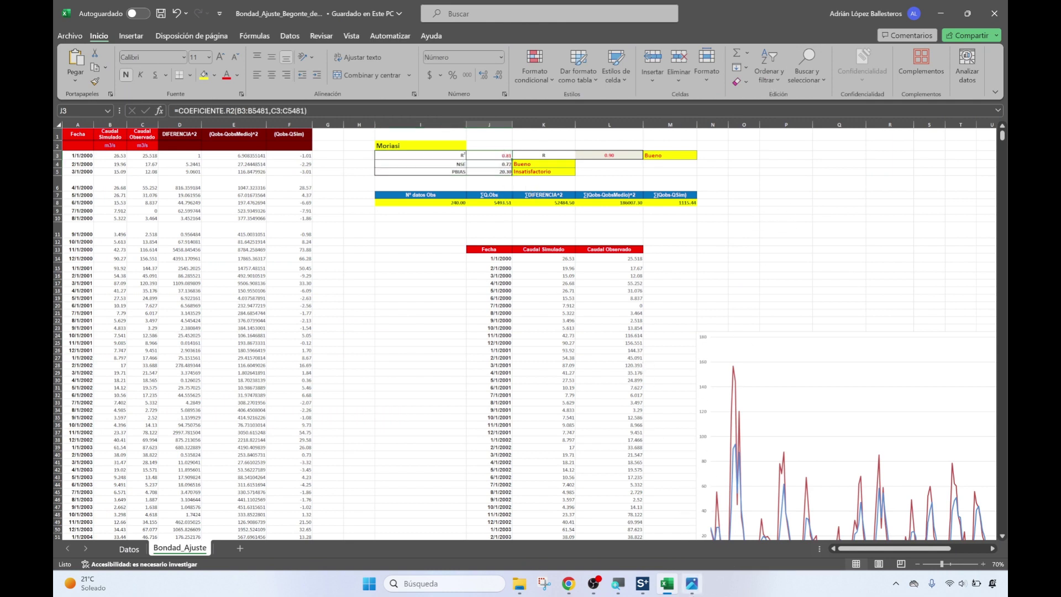
left_click(692, 584)
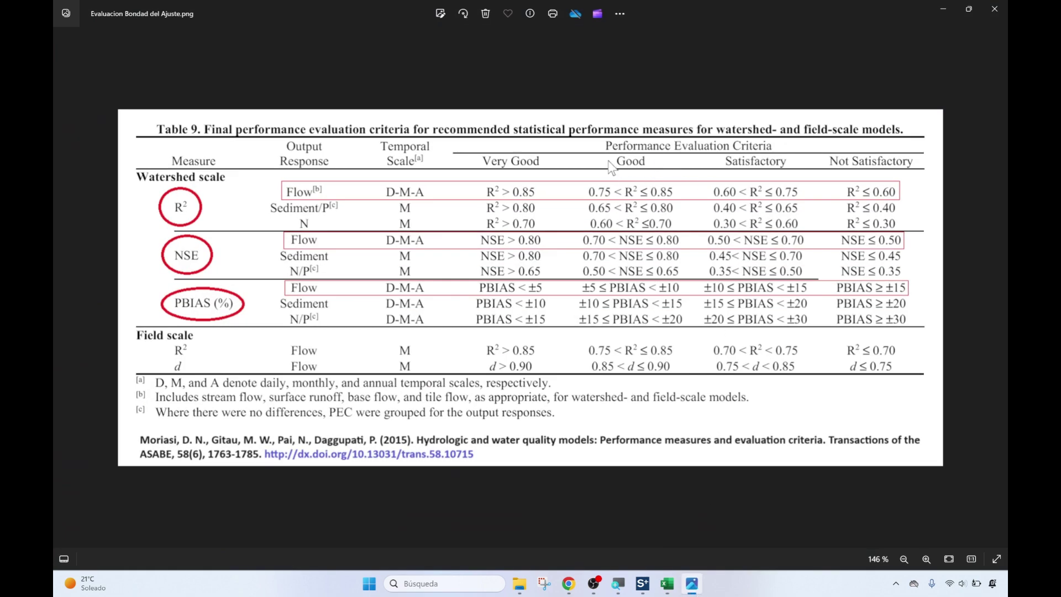
left_click(693, 584)
left_click(655, 155)
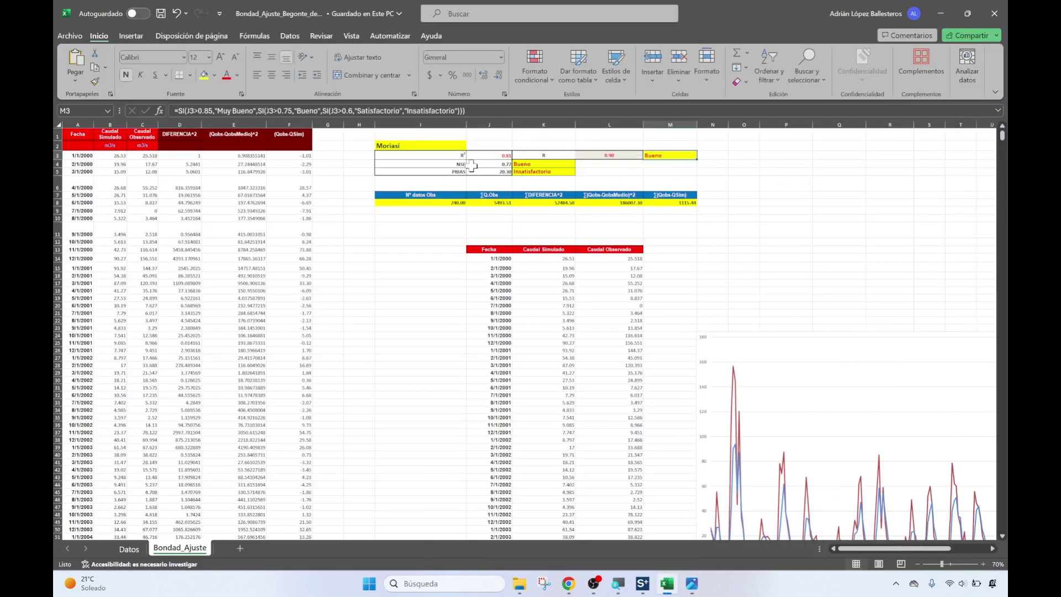
left_click(489, 164)
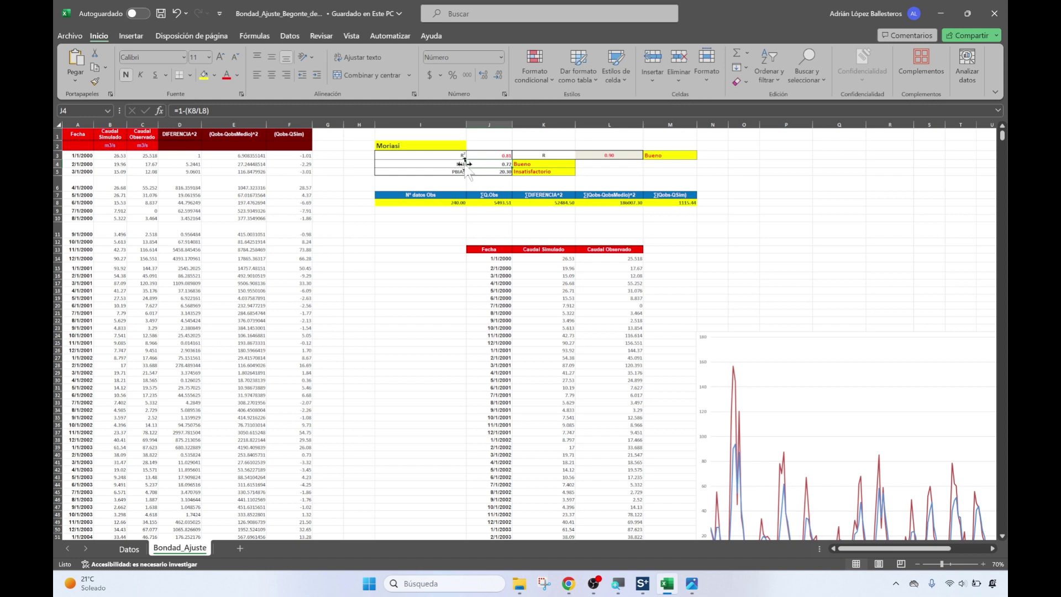
left_click(547, 164)
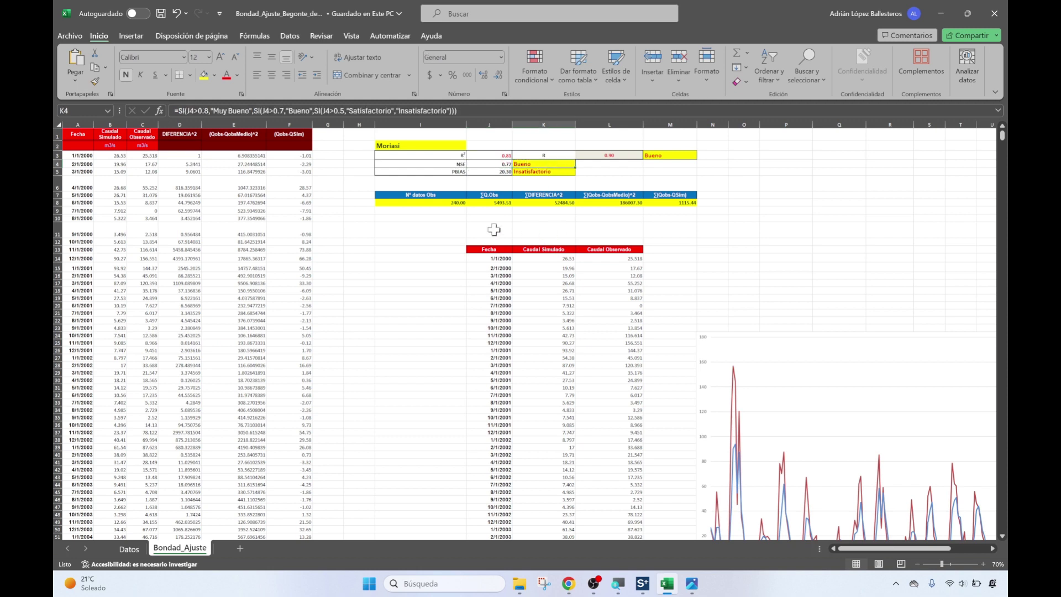
left_click(463, 172)
left_click(506, 172)
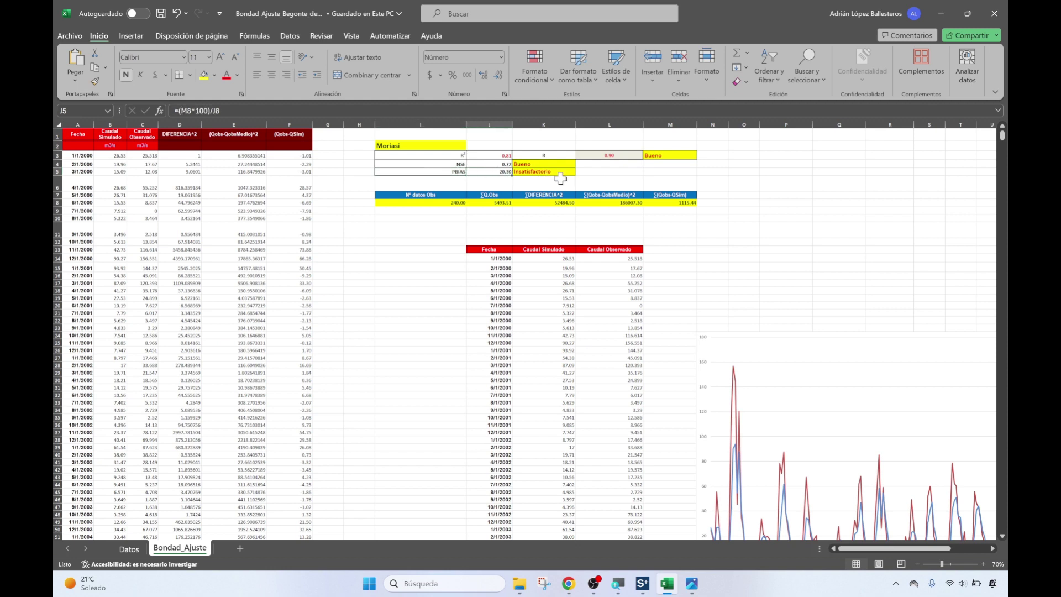
left_click(560, 174)
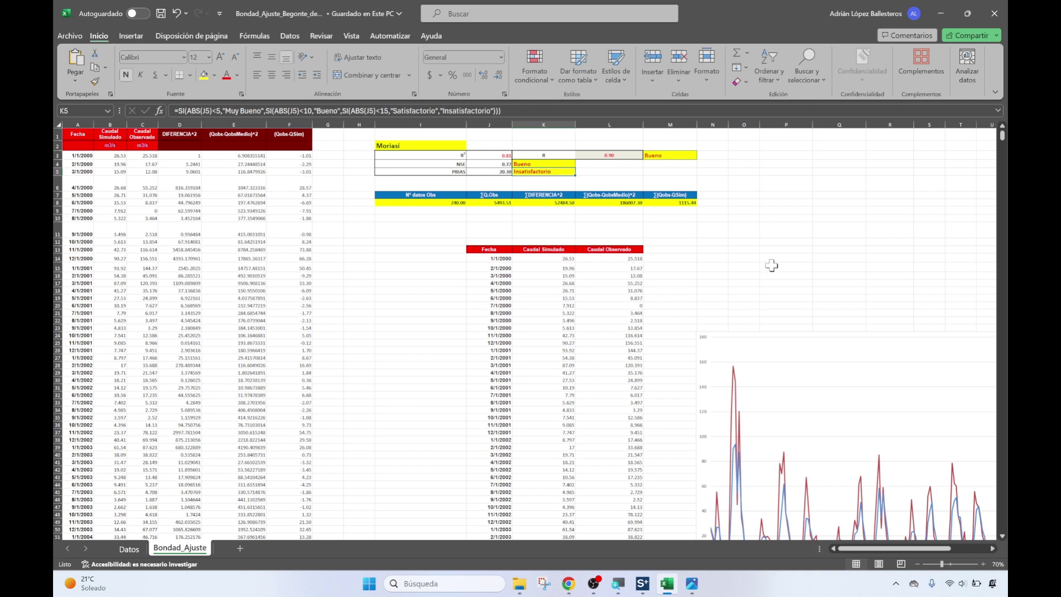
Examine the full chart of simulated versus observed flow on the Bondad_Ajuste sheet, comparing the peaks from 2000 to 2019.
scroll(724, 278, "down", 1)
scroll(724, 278, "up", 1)
scroll(724, 278, "down", 2)
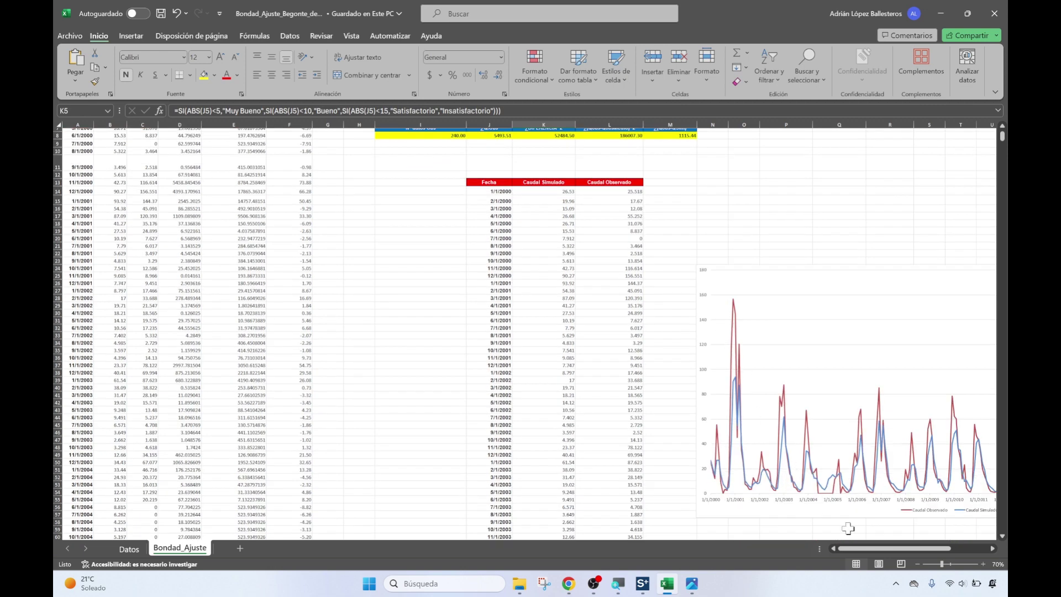
left_click_drag(877, 548, 914, 548)
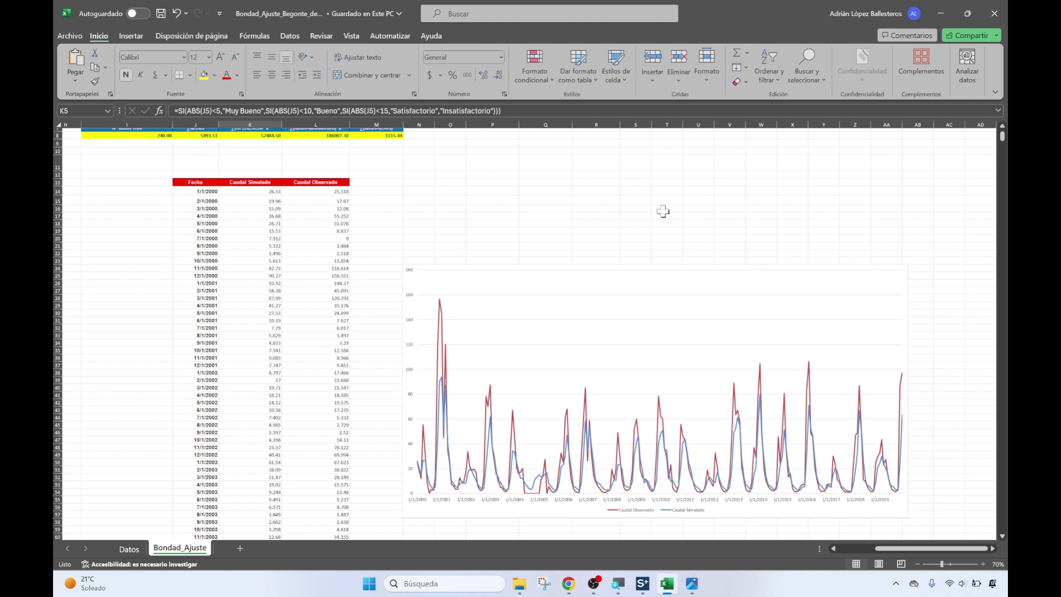
mouse_move(441, 387)
Open the Calibracion Manual image from the CAL folder and view its parameter guidance for too-low peak flow in an enlarged view.
left_click(519, 584)
left_click(429, 177)
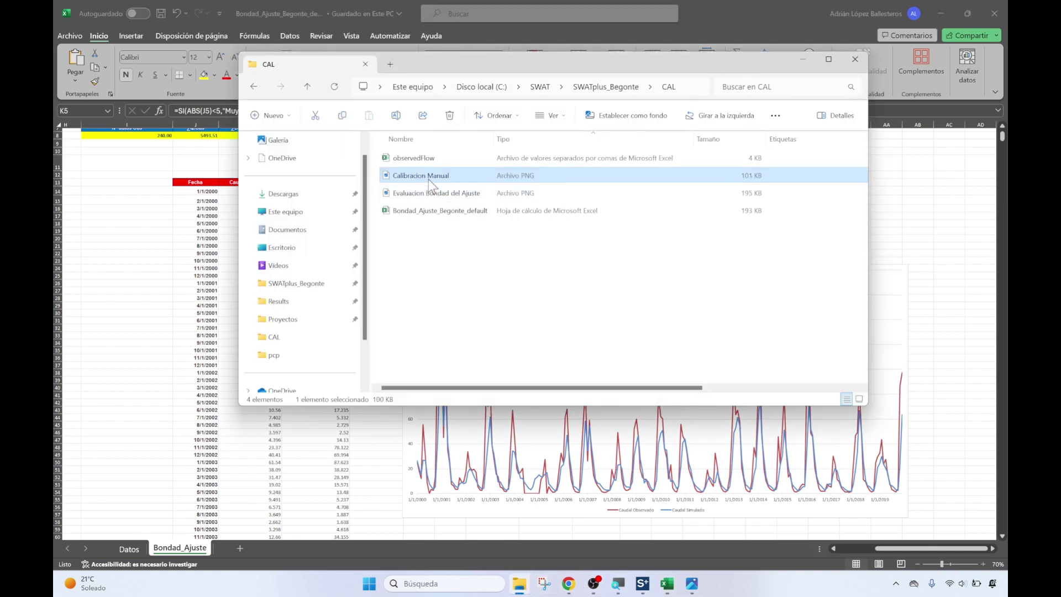
double_click(429, 179)
left_click(837, 30)
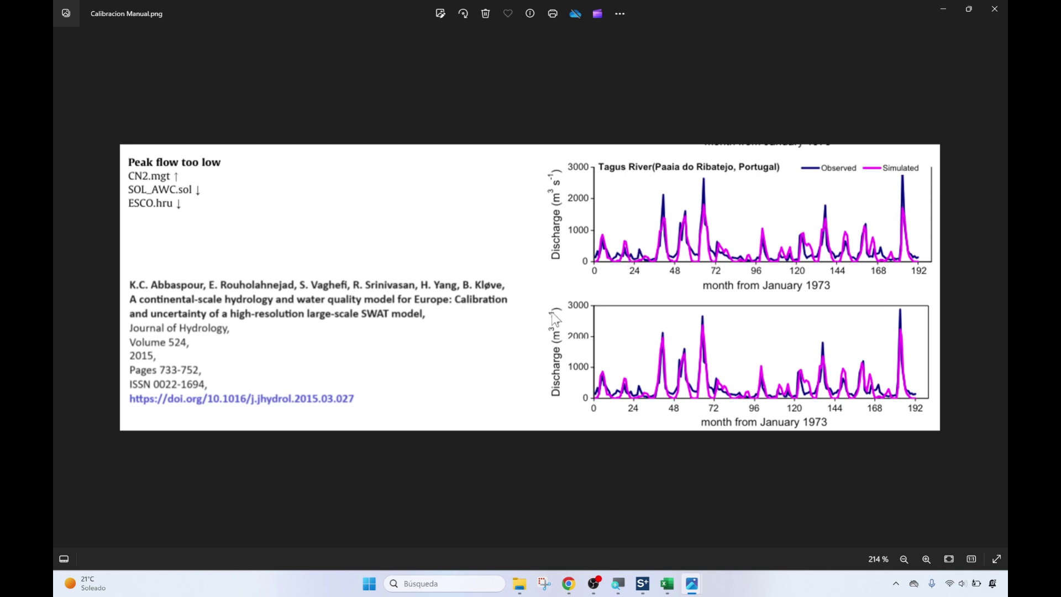
scroll(485, 382, "up", 1)
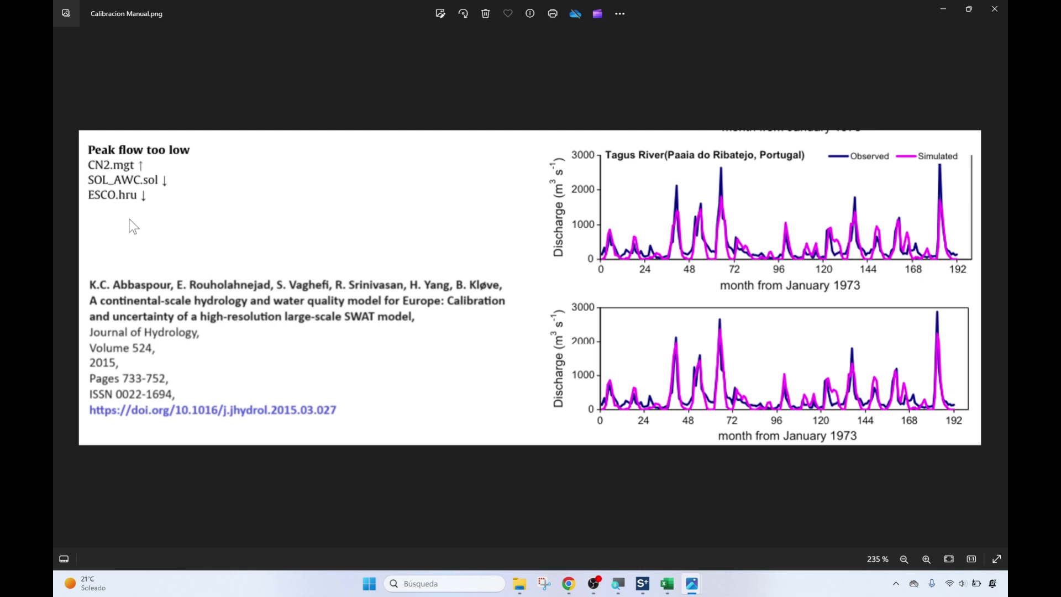
Switch to SWAT+ Editor and create a hard calibration record for cn2 that changes the value by the specified percent (pctchg).
left_click(643, 585)
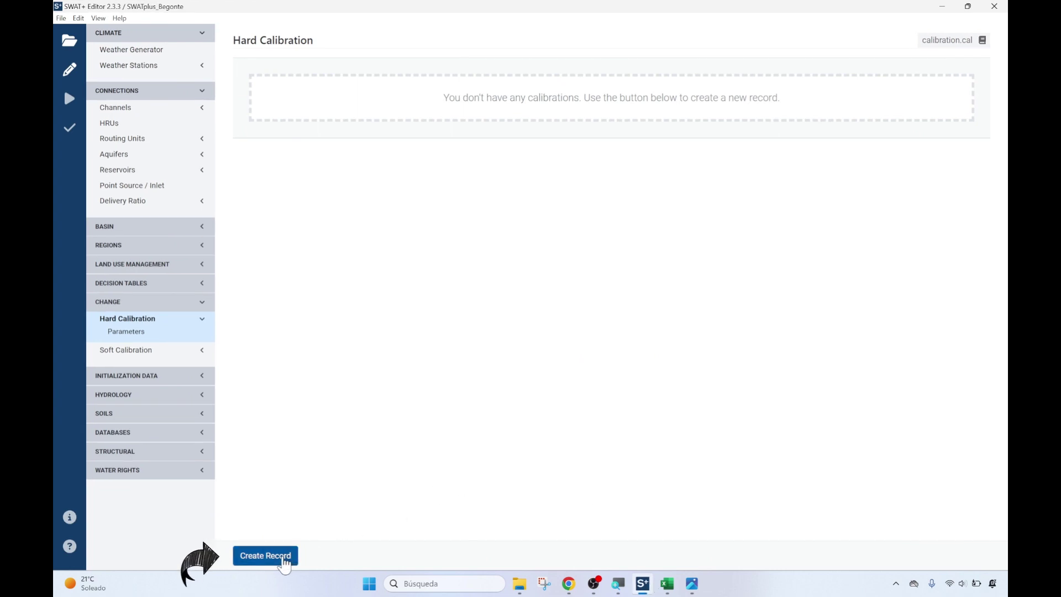
left_click(284, 564)
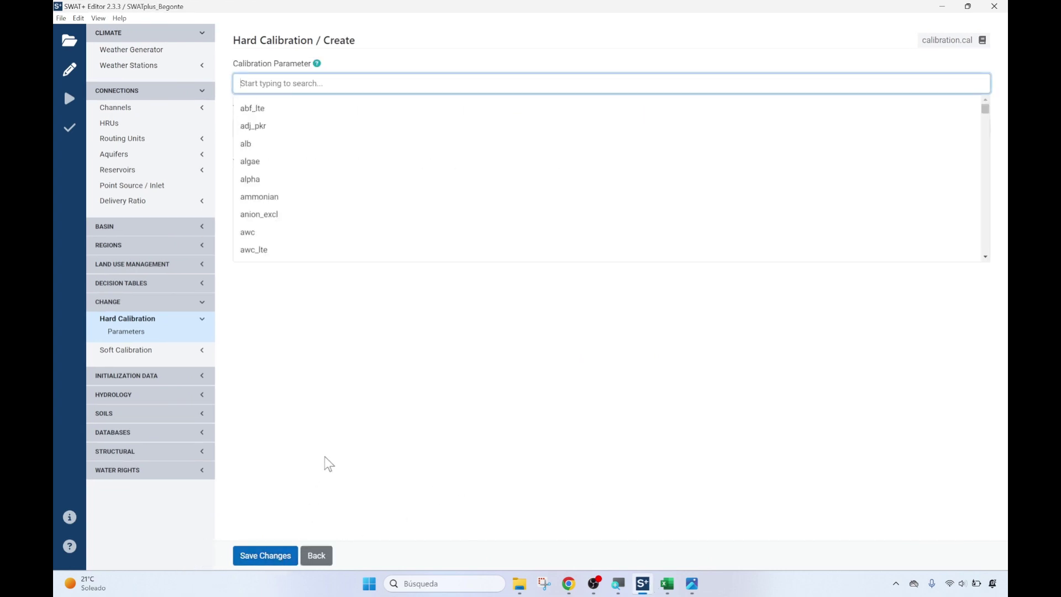
type("c")
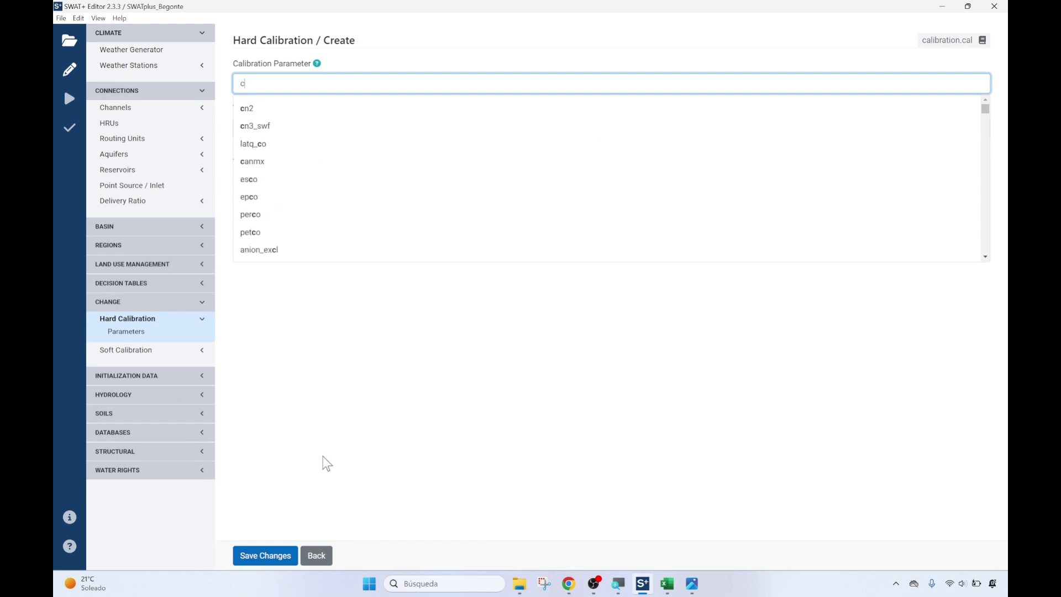
type("n2")
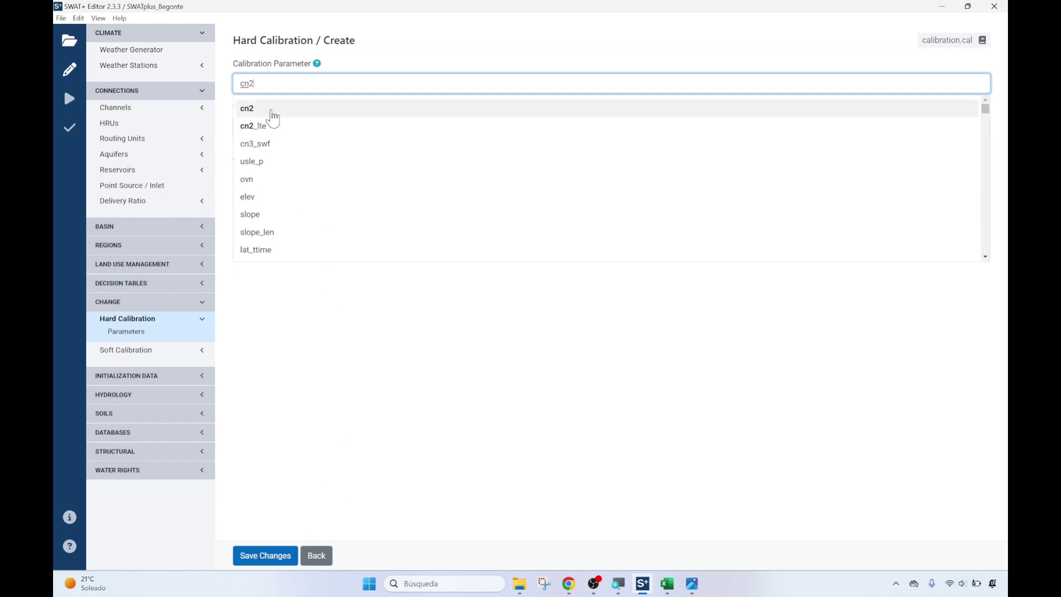
left_click(273, 109)
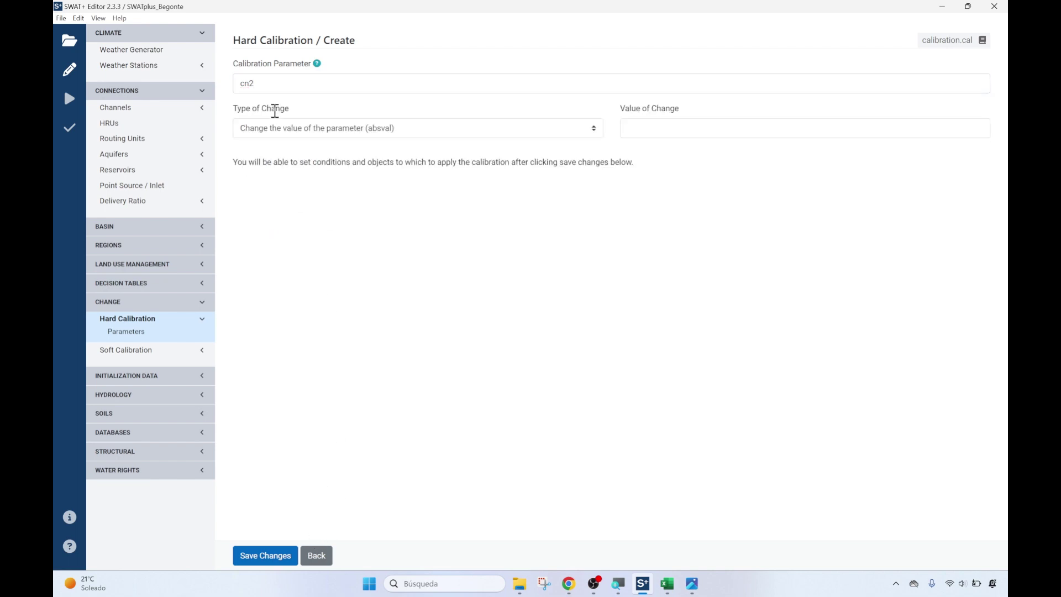
left_click(375, 133)
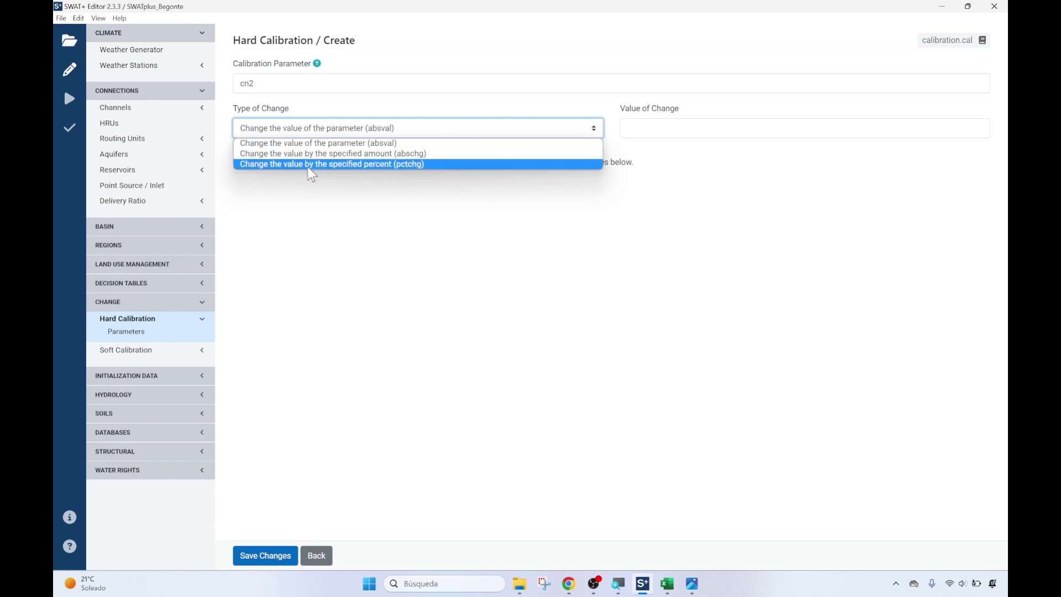
left_click(426, 165)
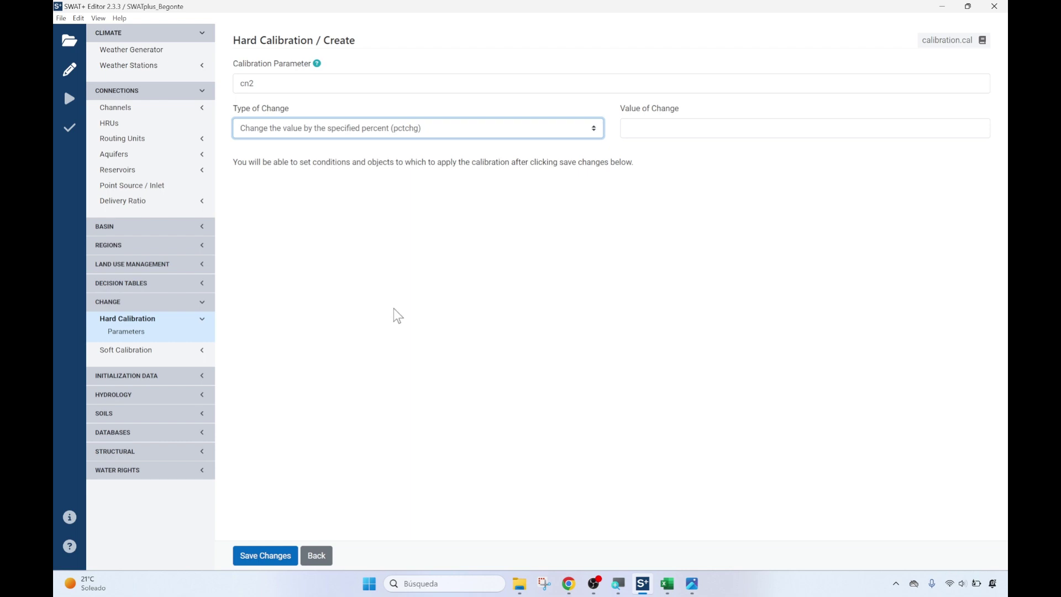
Consult the Calibracion Manual image, set the cn2 value of change to 10, save the record for all objects and return to the calibration list.
left_click(650, 131)
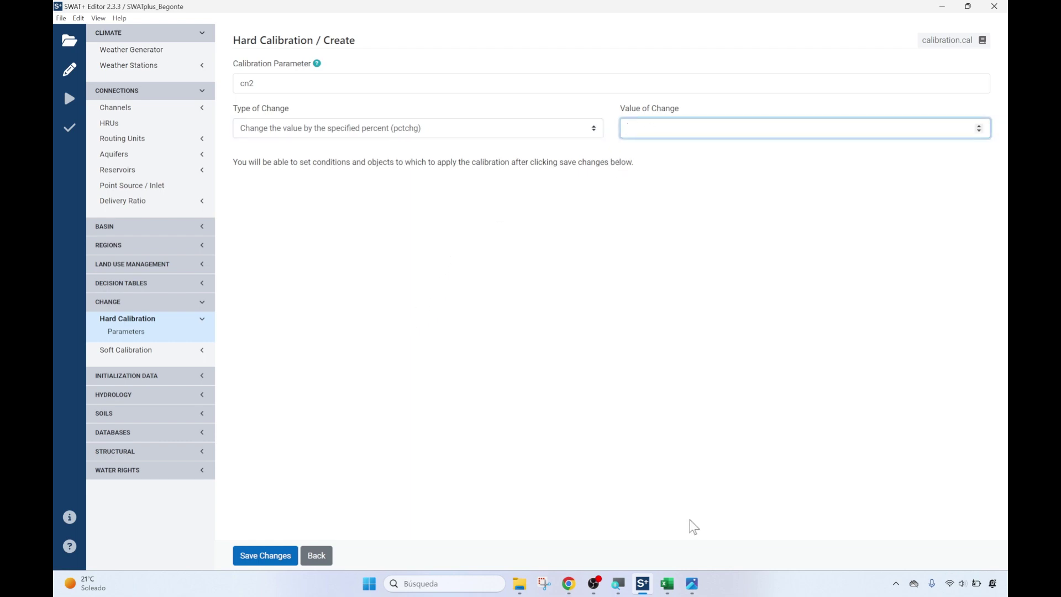
mouse_move(697, 587)
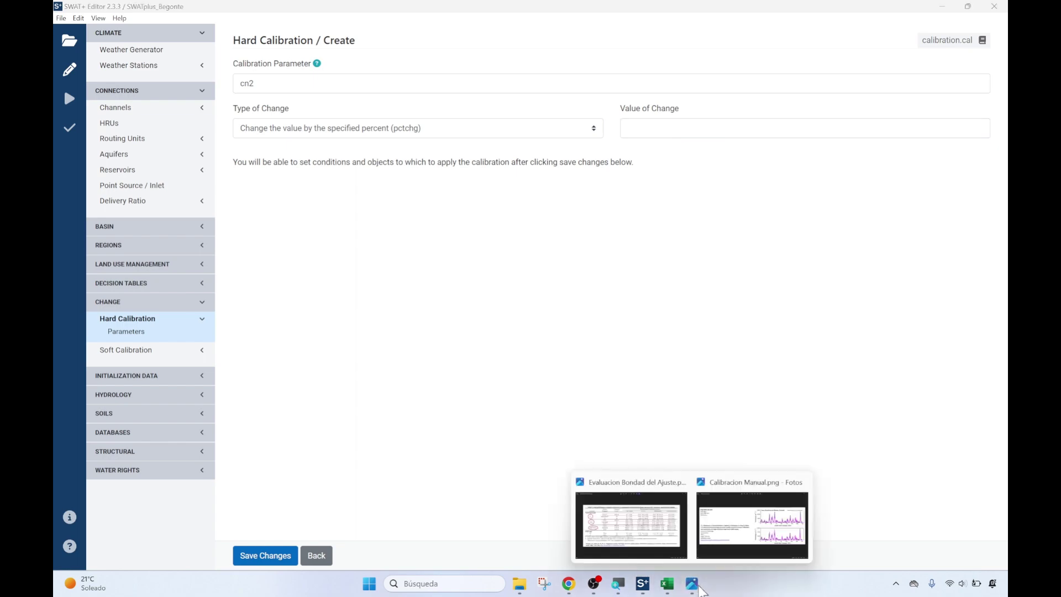
left_click(733, 545)
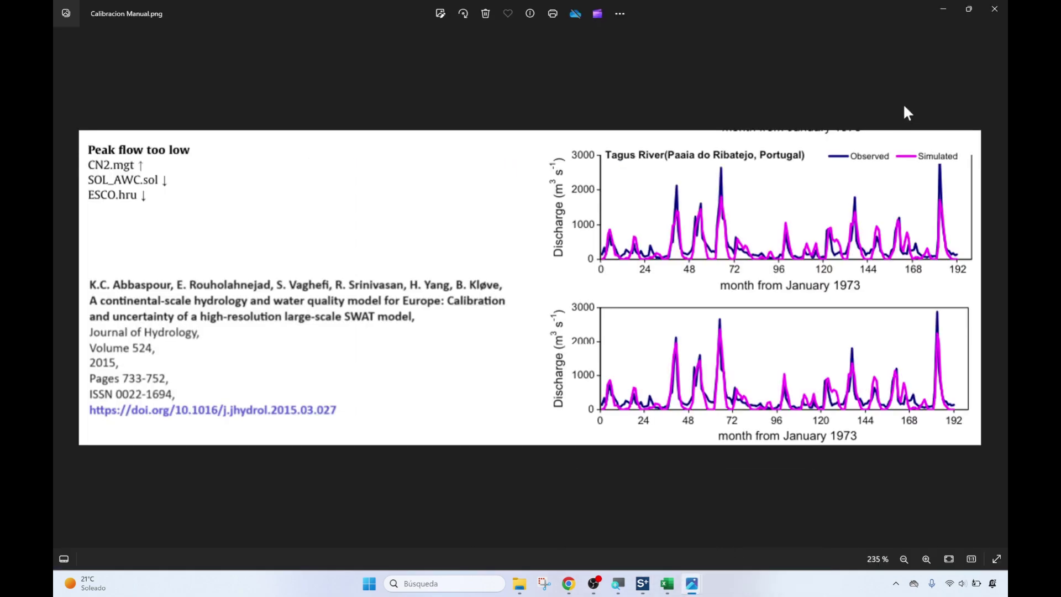
left_click(942, 11)
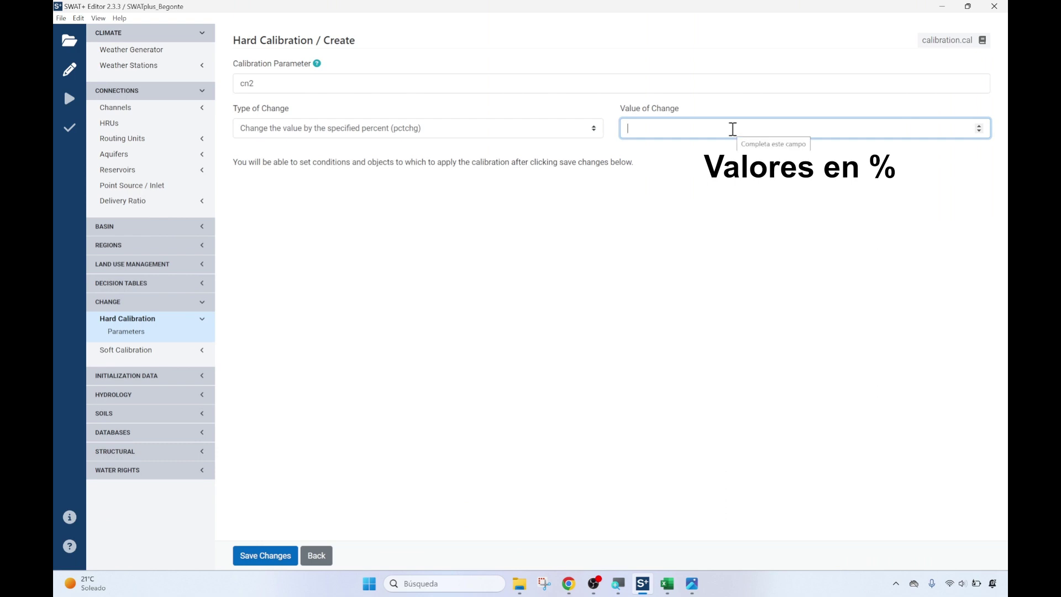
type("010")
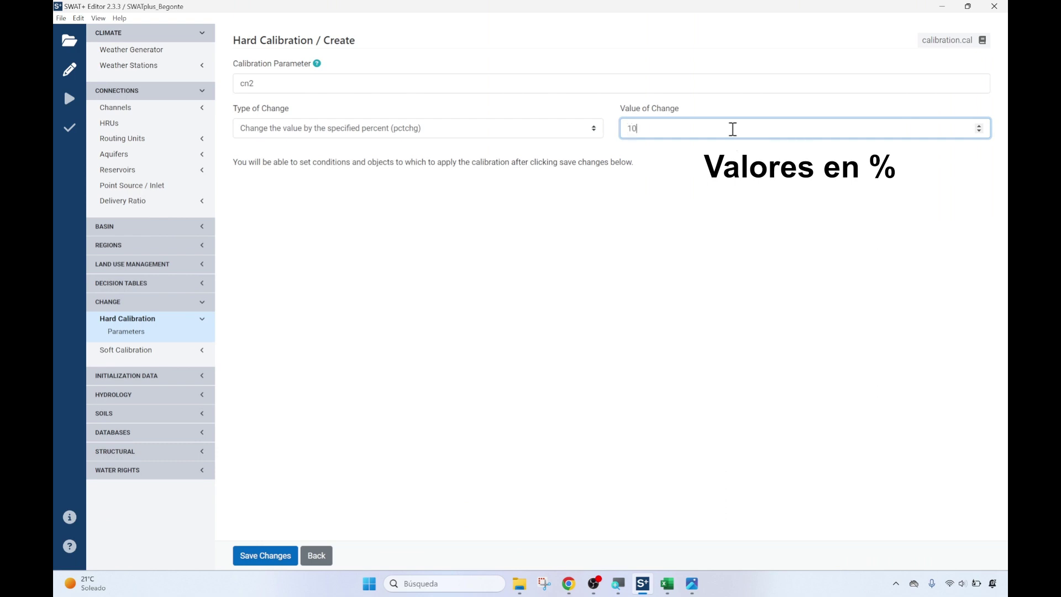
left_click(264, 559)
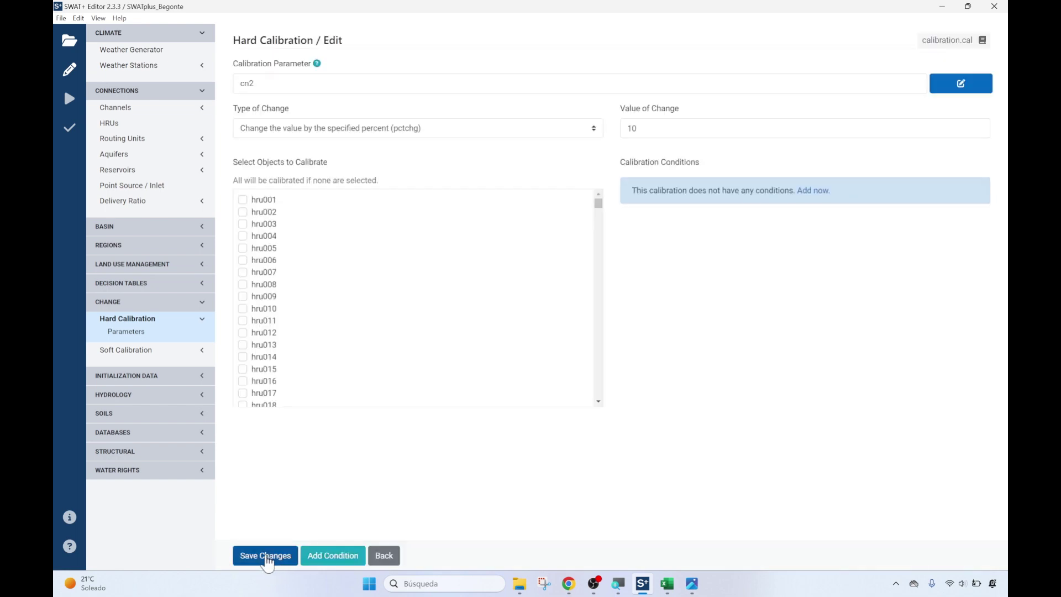
left_click(266, 559)
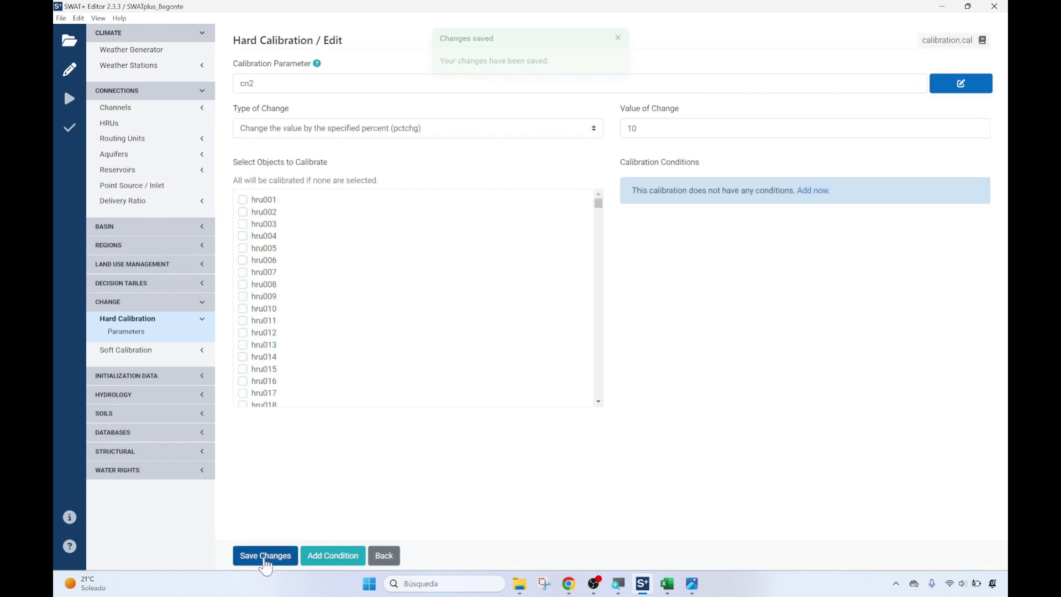
left_click(392, 563)
left_click(323, 556)
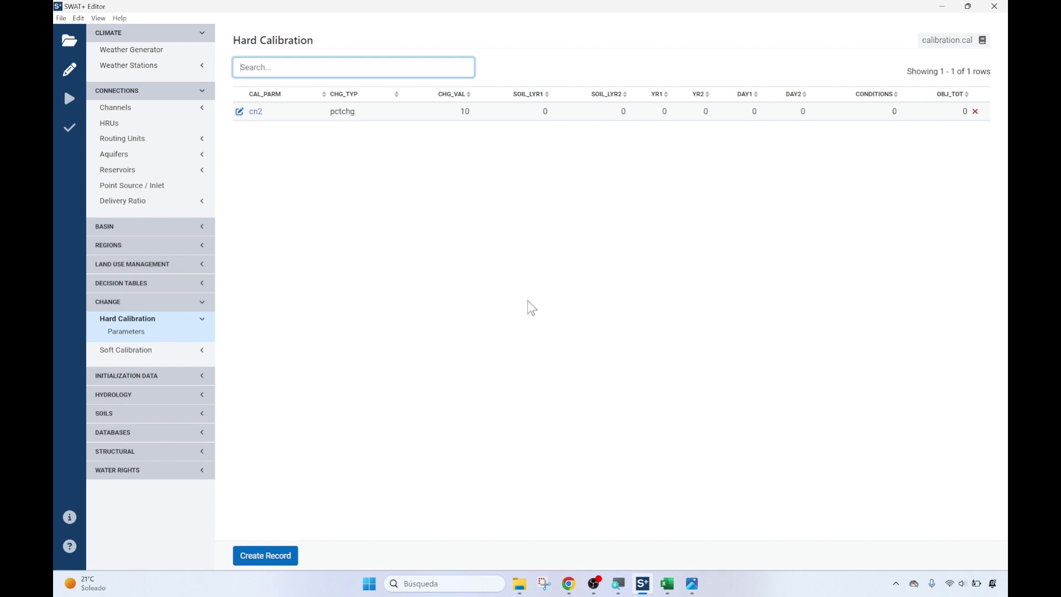
Consult the Calibracion Manual image and create a hard calibration record for awc that changes the value by the specified percent (pctchg).
mouse_move(700, 580)
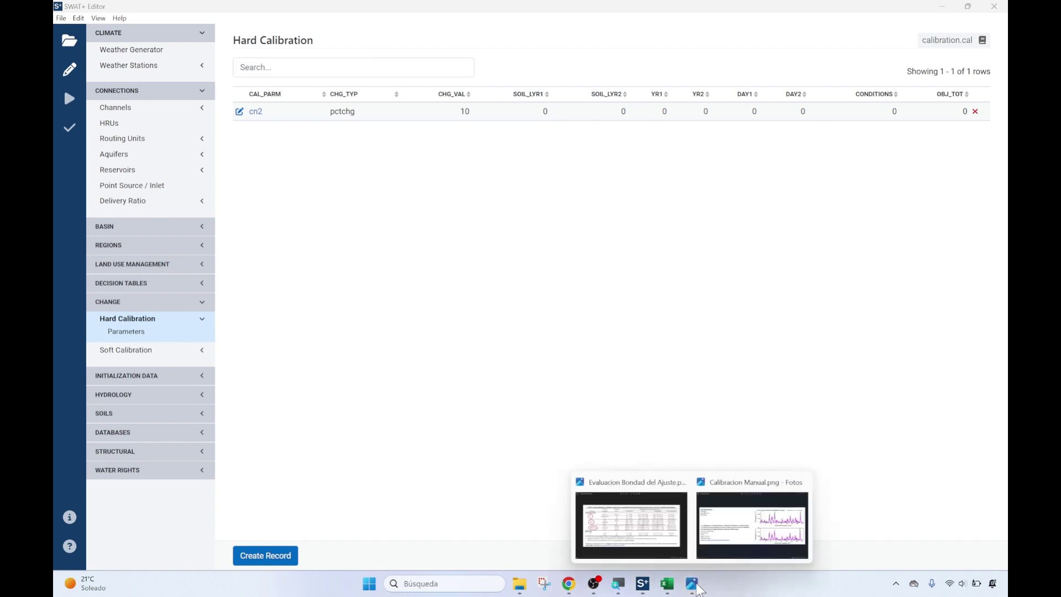
left_click(740, 539)
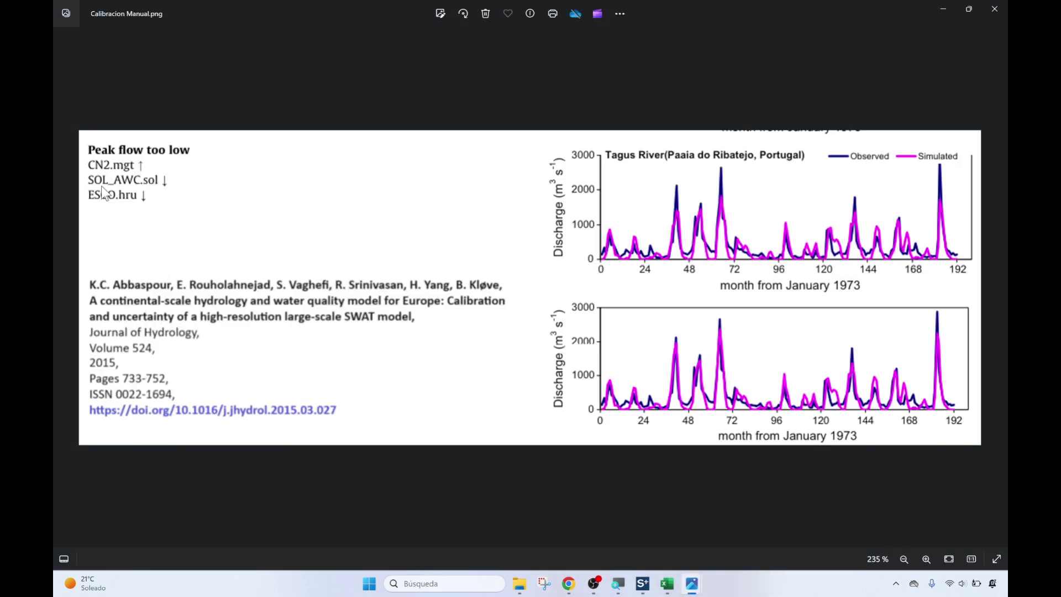
left_click(944, 10)
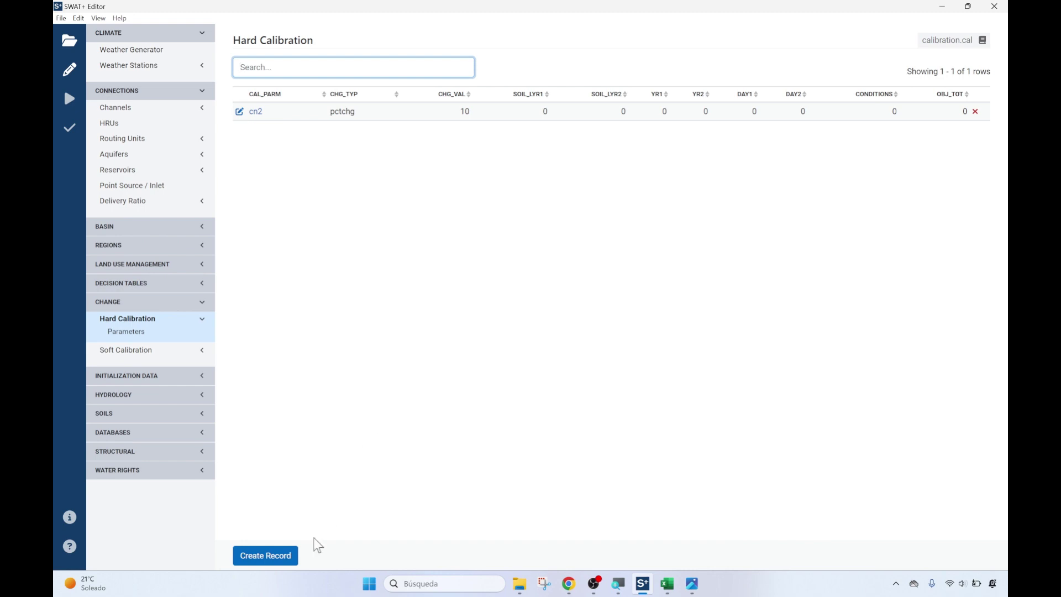
left_click(265, 559)
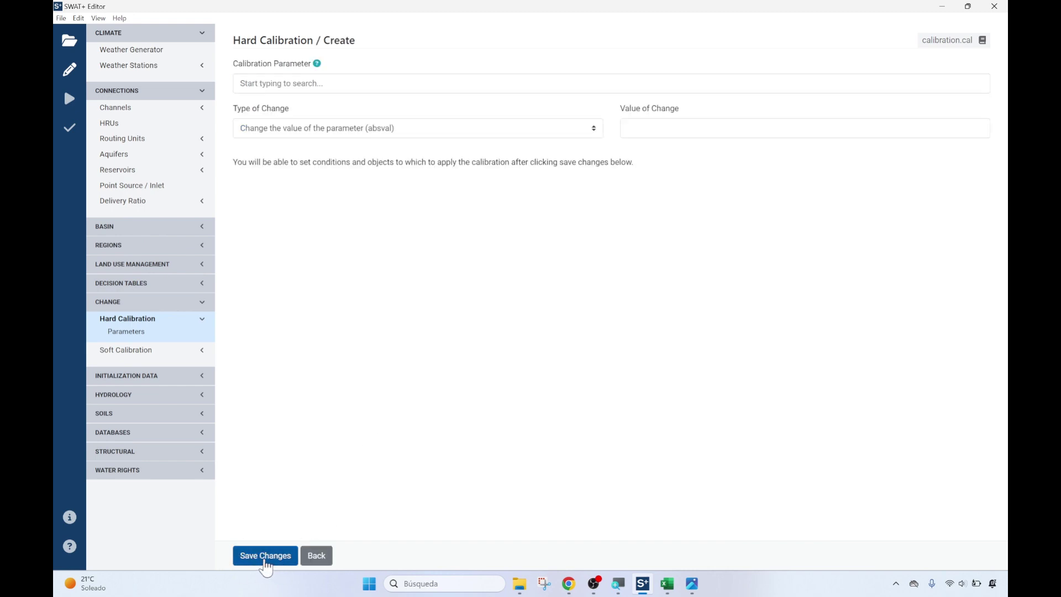
left_click(338, 86)
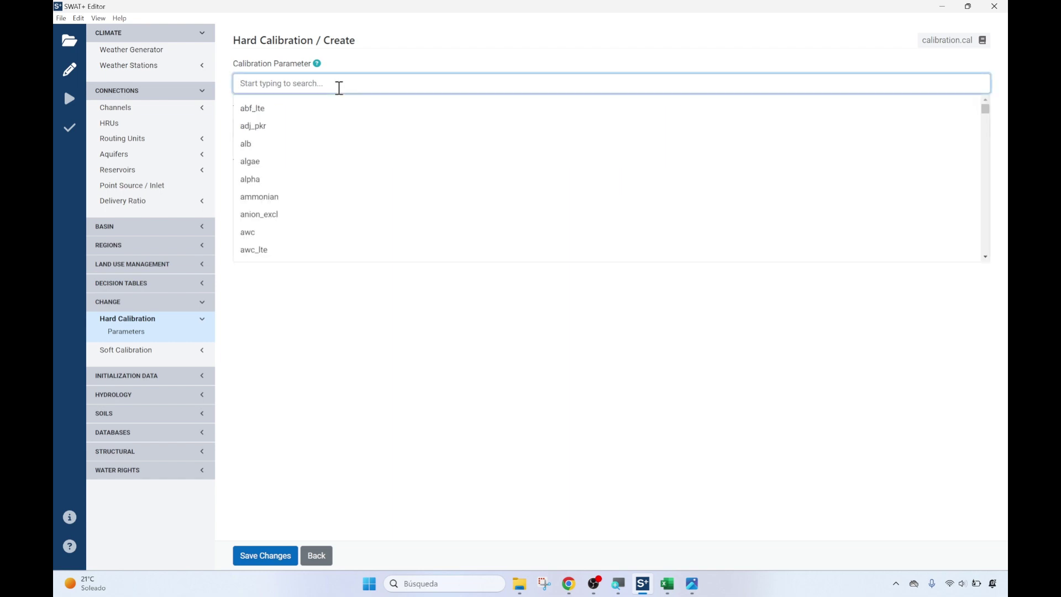
type("awc")
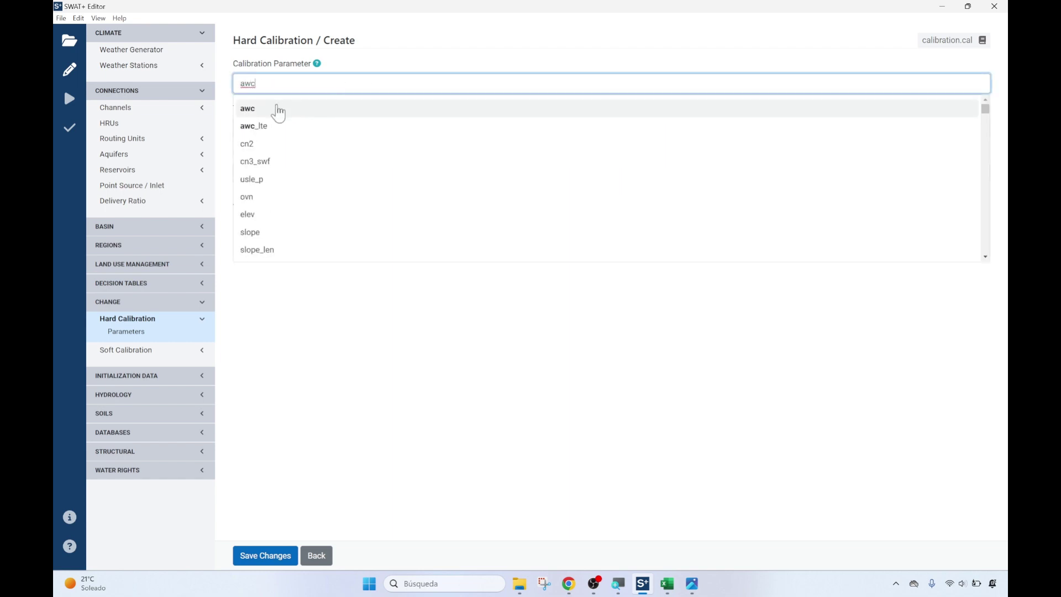
left_click(273, 109)
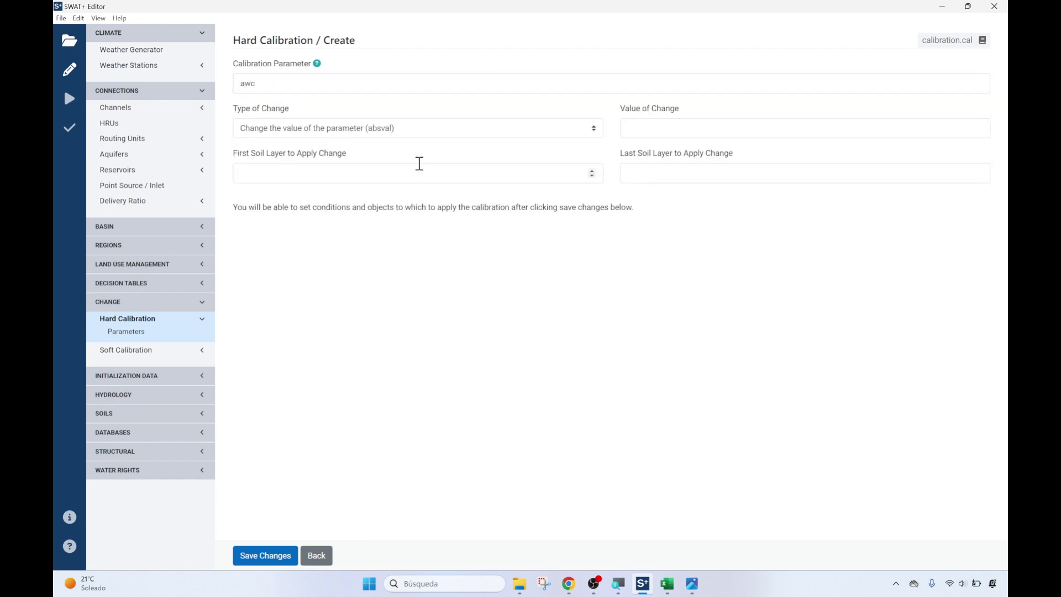
left_click(425, 133)
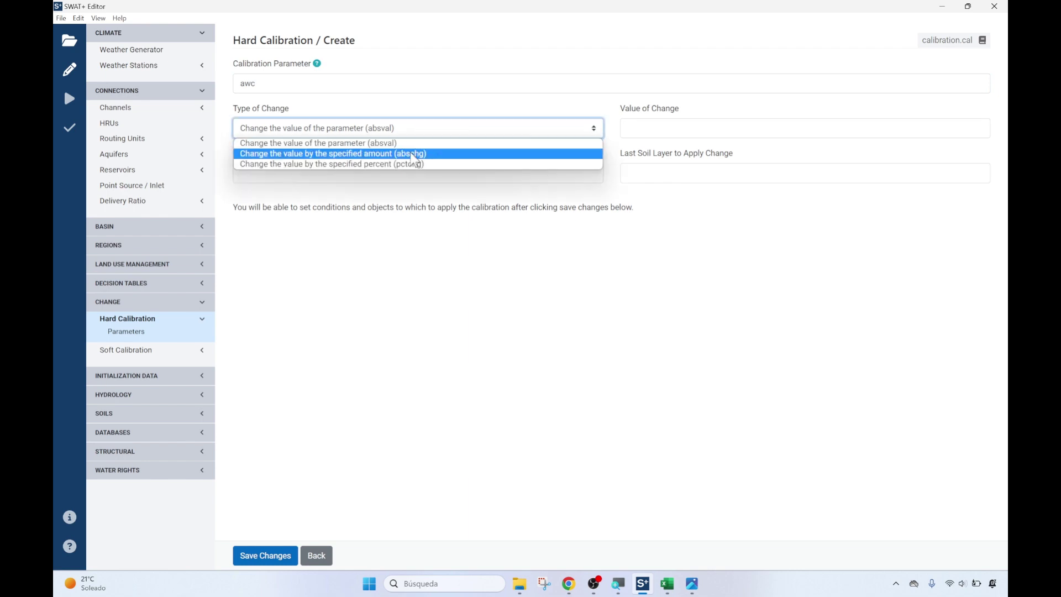
left_click(396, 164)
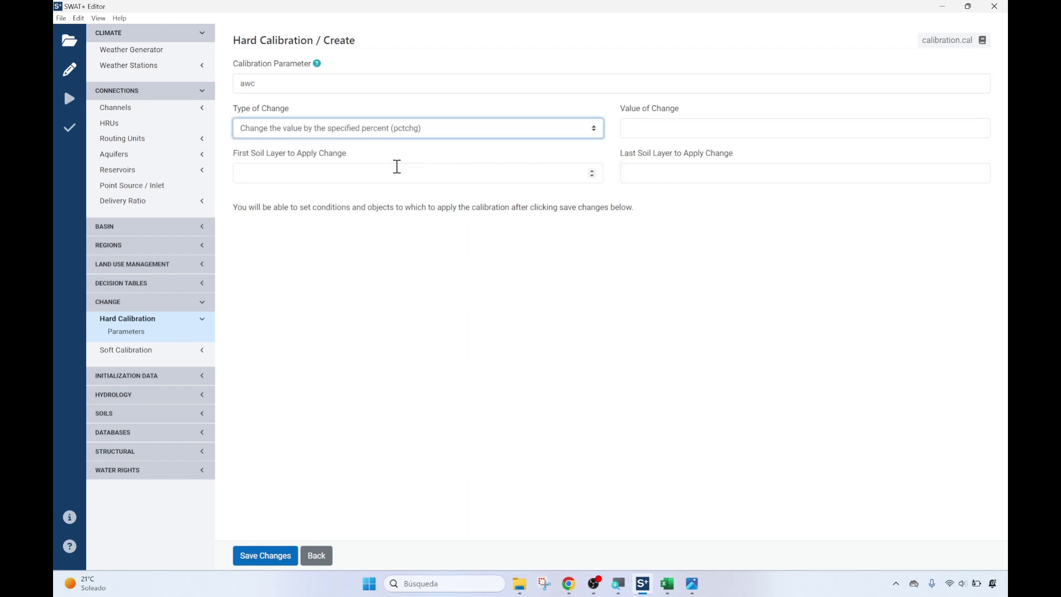
Check the change direction for SOL_AWC in the Calibracion Manual image and set the awc value of change to -10.
left_click(653, 132)
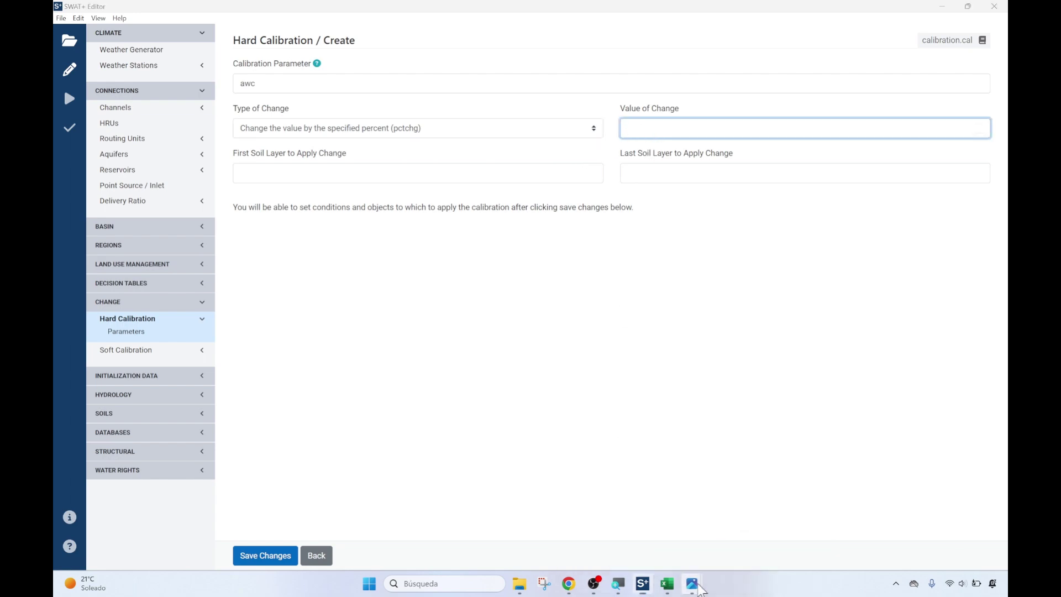
mouse_move(692, 584)
left_click(728, 527)
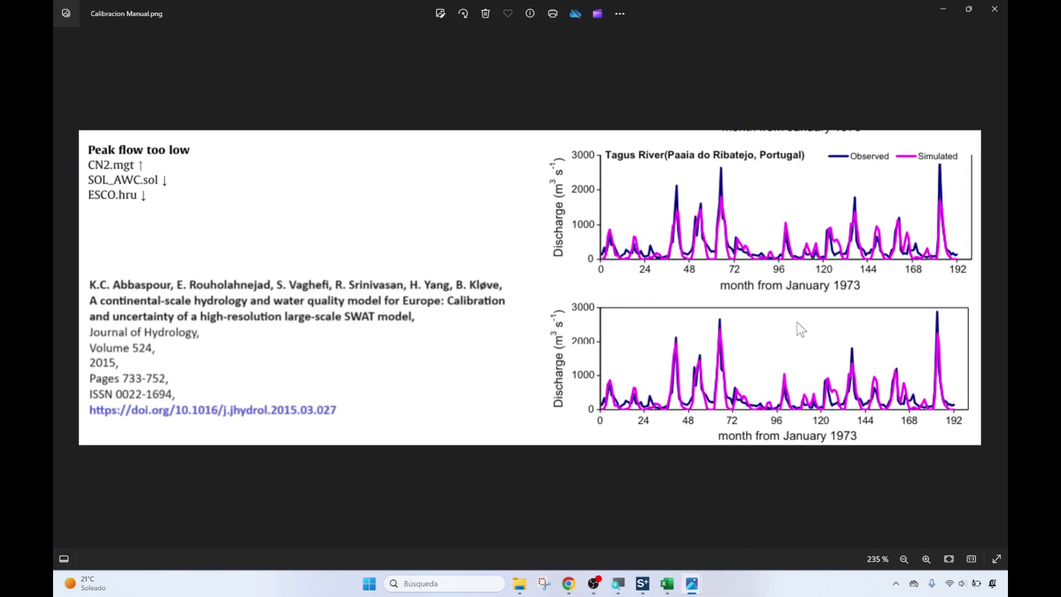
left_click(942, 10)
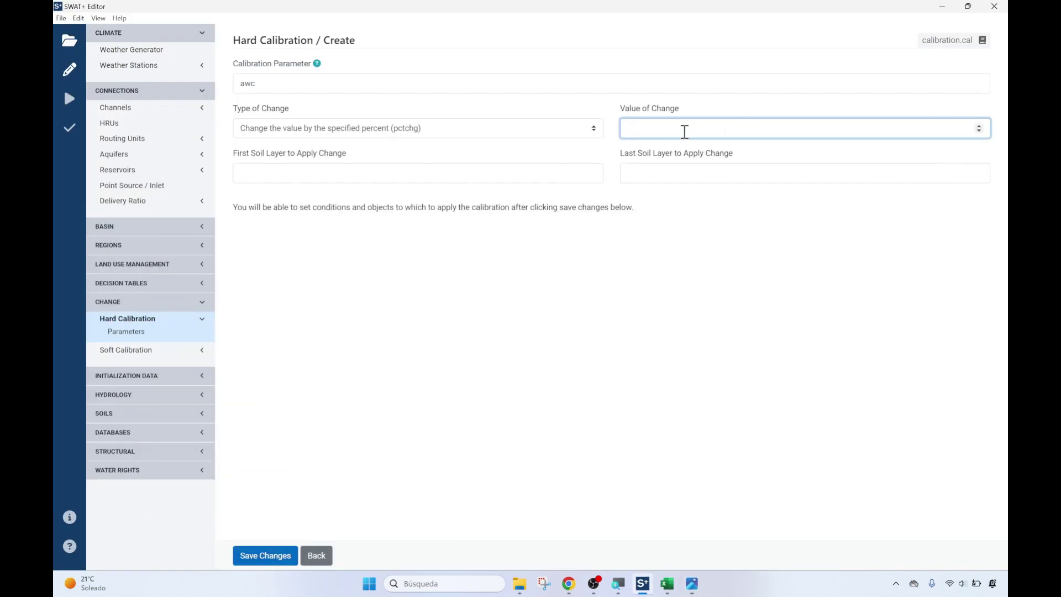
type("-10")
Set the first and last soil layers for awc to 0, save the record for all objects and return to the calibration list.
left_click(450, 167)
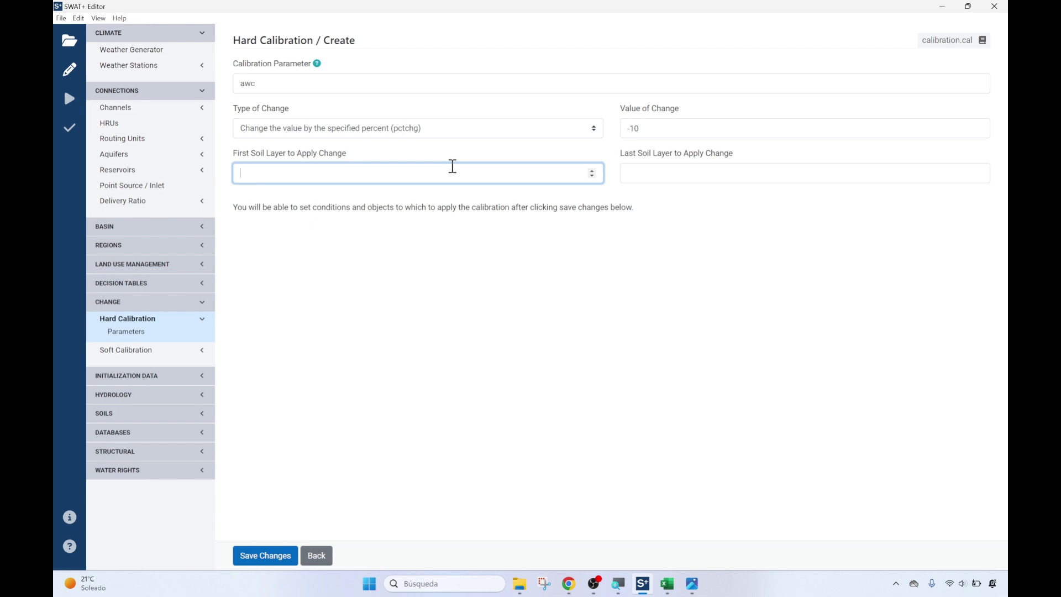
type("0")
left_click(642, 177)
type("0")
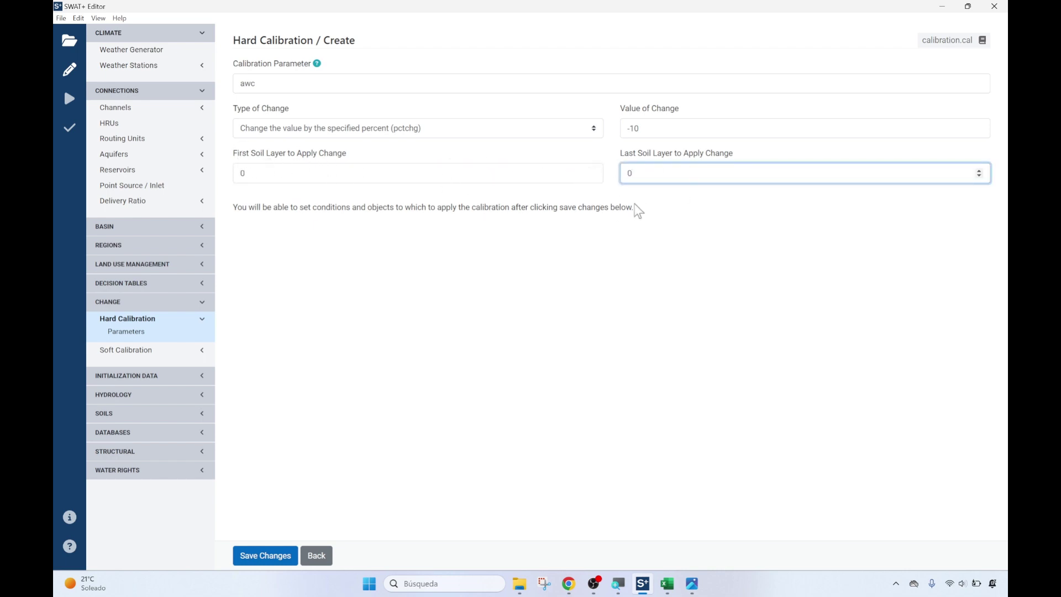
left_click(267, 554)
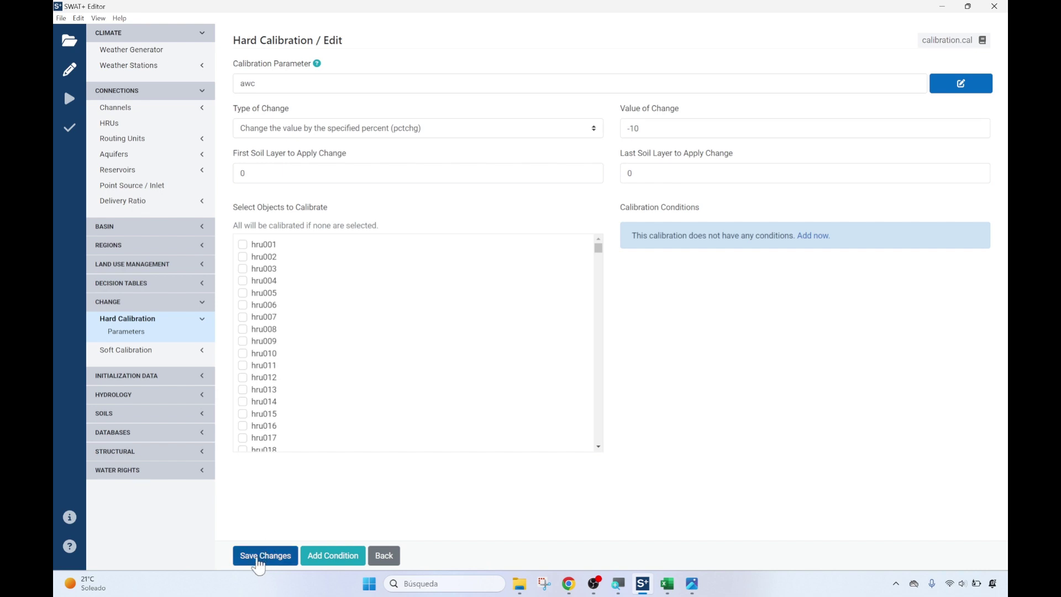
left_click(257, 560)
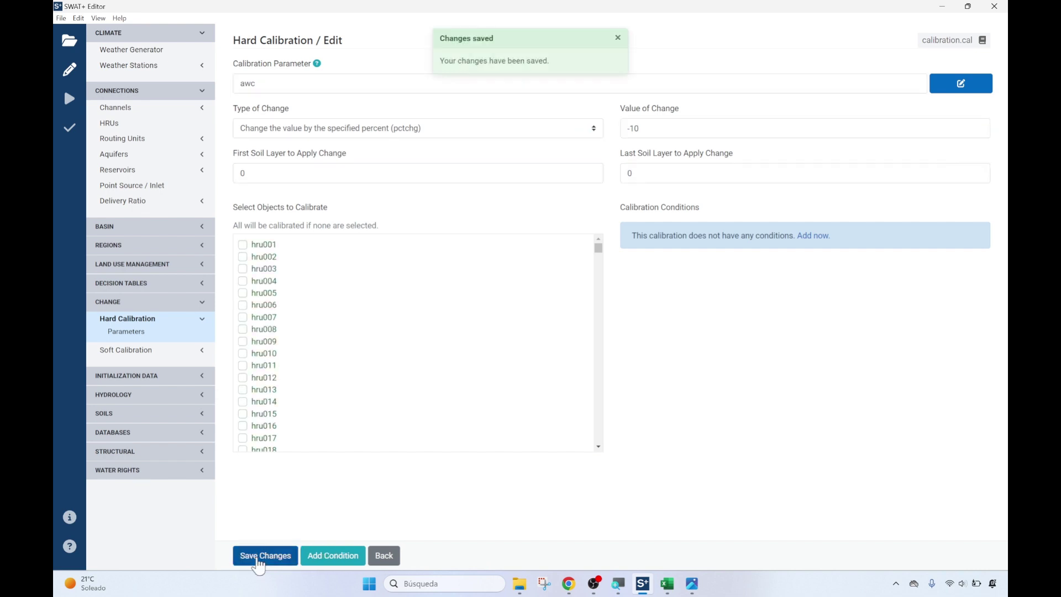
left_click(377, 560)
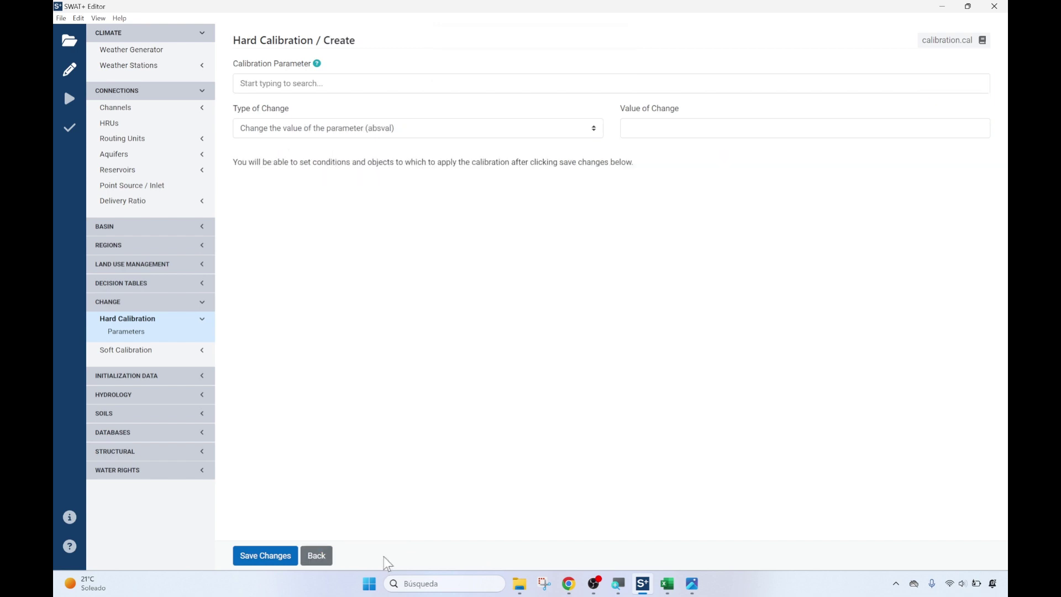
left_click(325, 558)
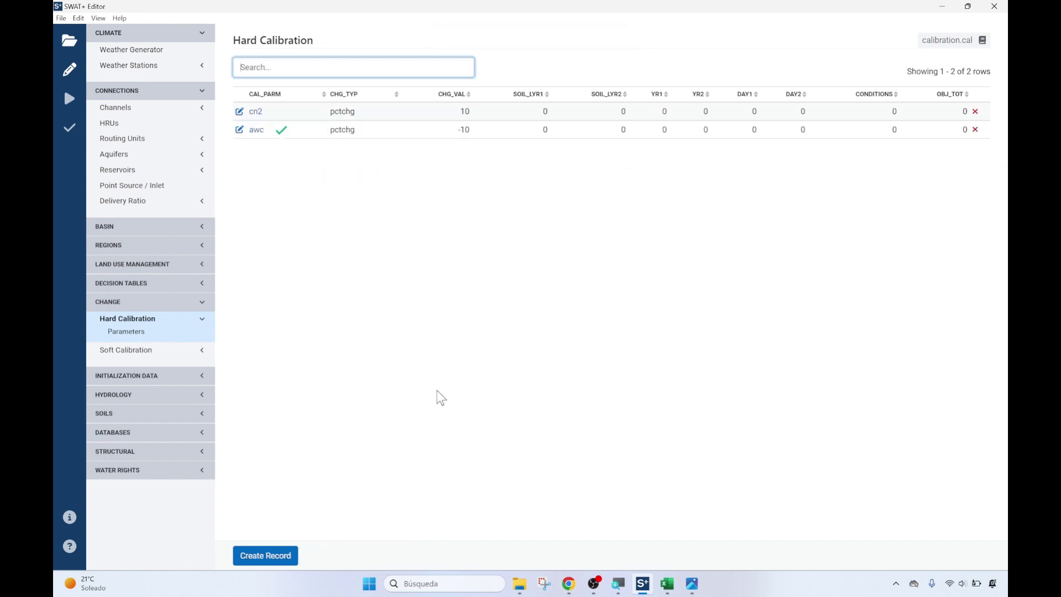
Consult the Calibracion Manual image and create a hard calibration record for esco that changes the value of the parameter (absval).
mouse_move(692, 584)
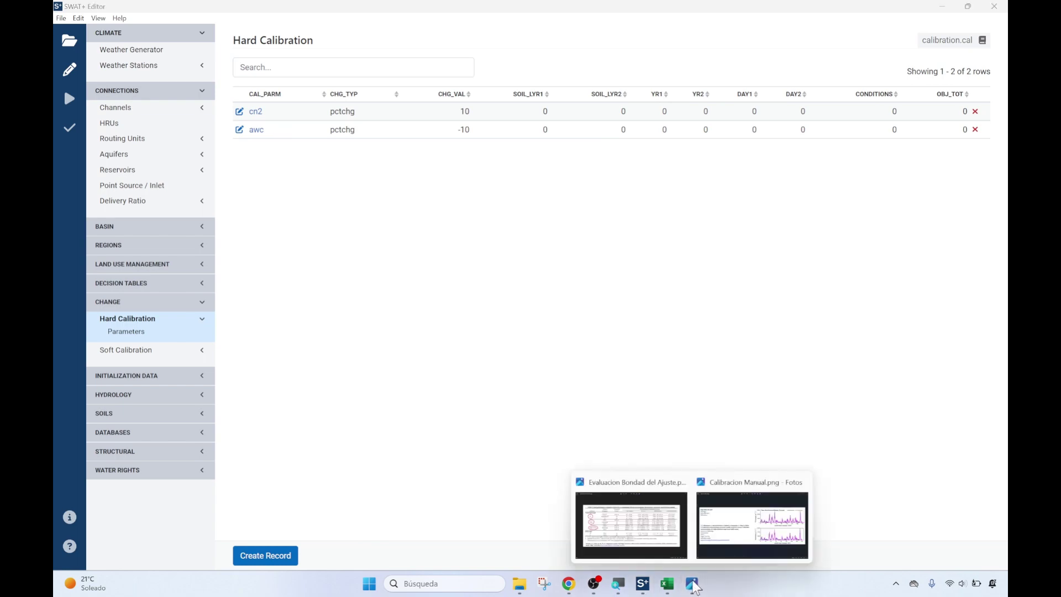
left_click(751, 512)
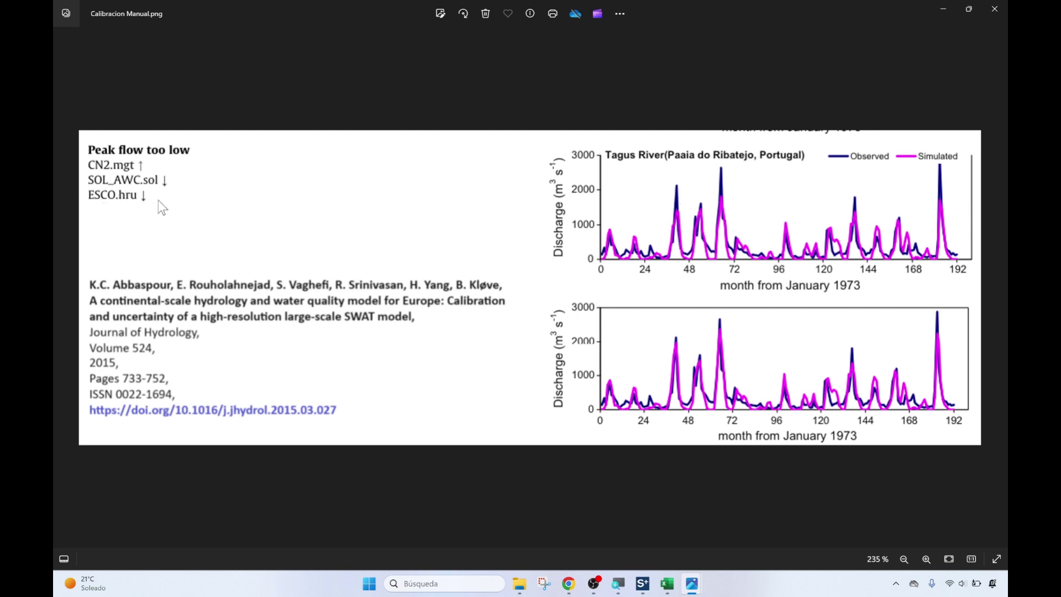
left_click(944, 11)
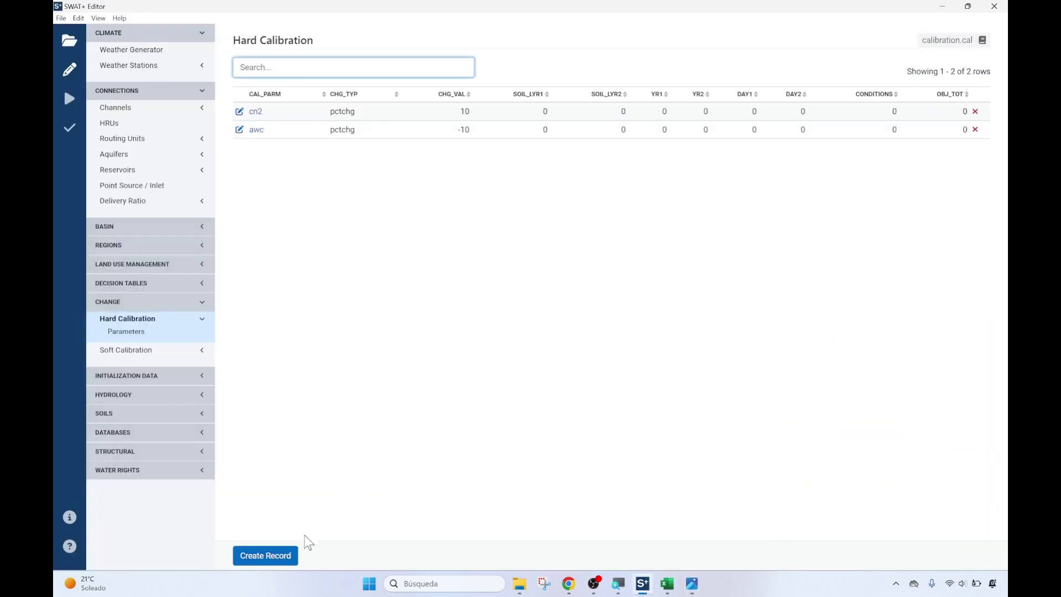
left_click(266, 556)
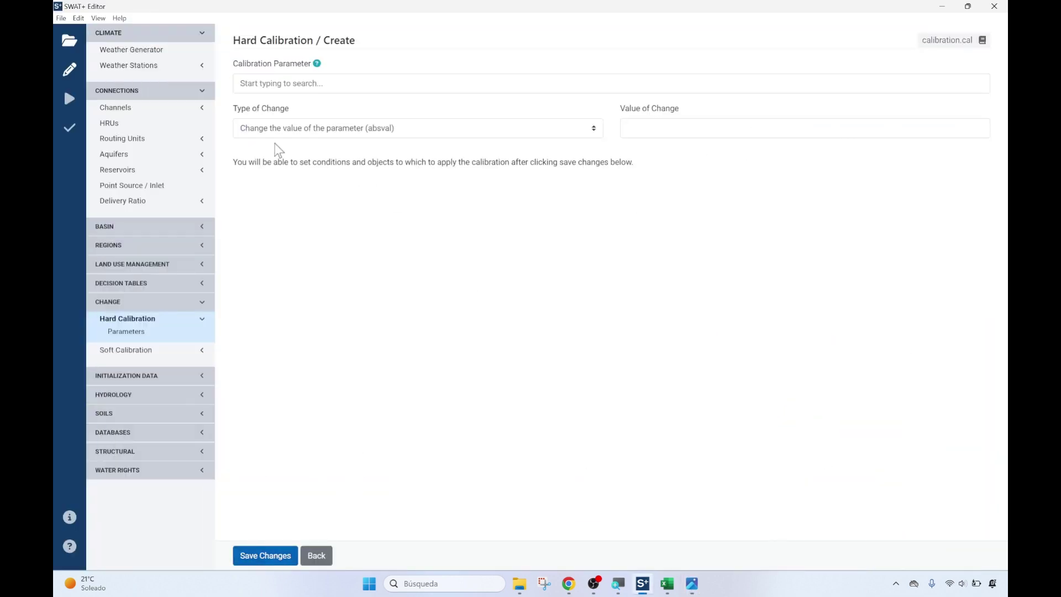
left_click(290, 82)
type("esco")
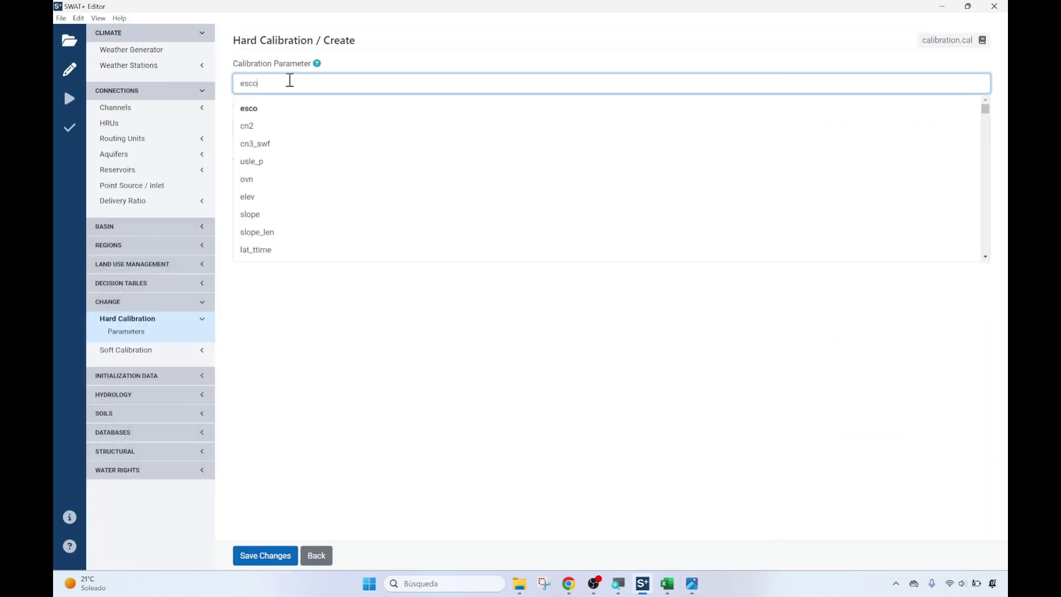
left_click(266, 107)
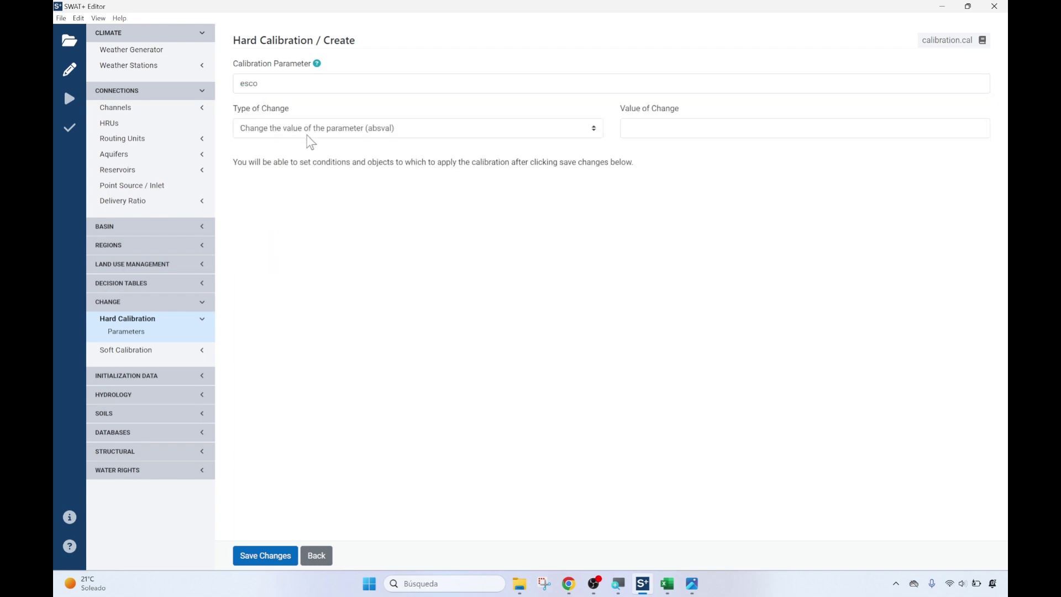
left_click(344, 129)
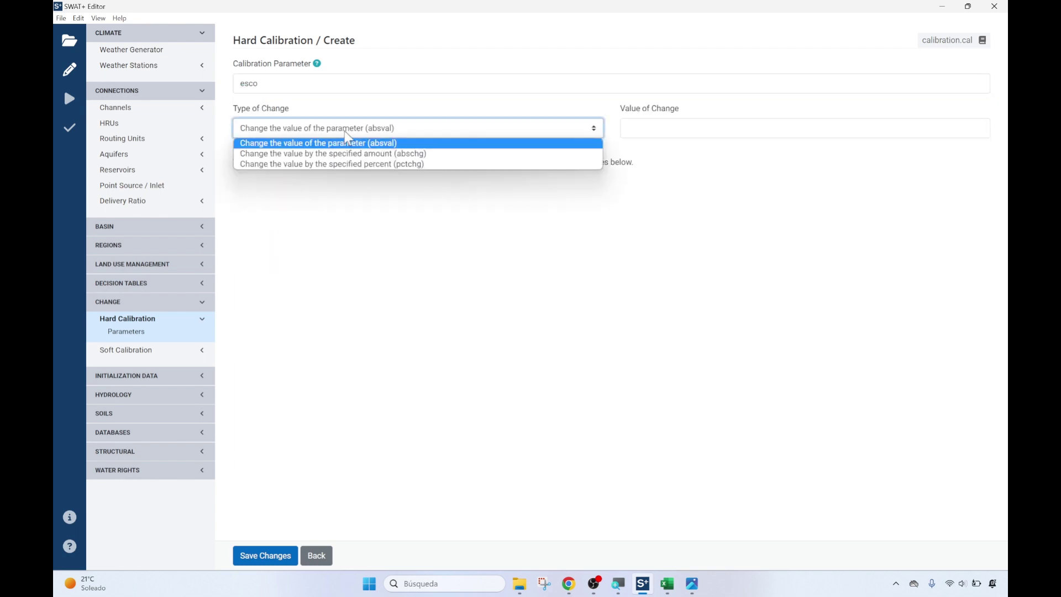
left_click(395, 145)
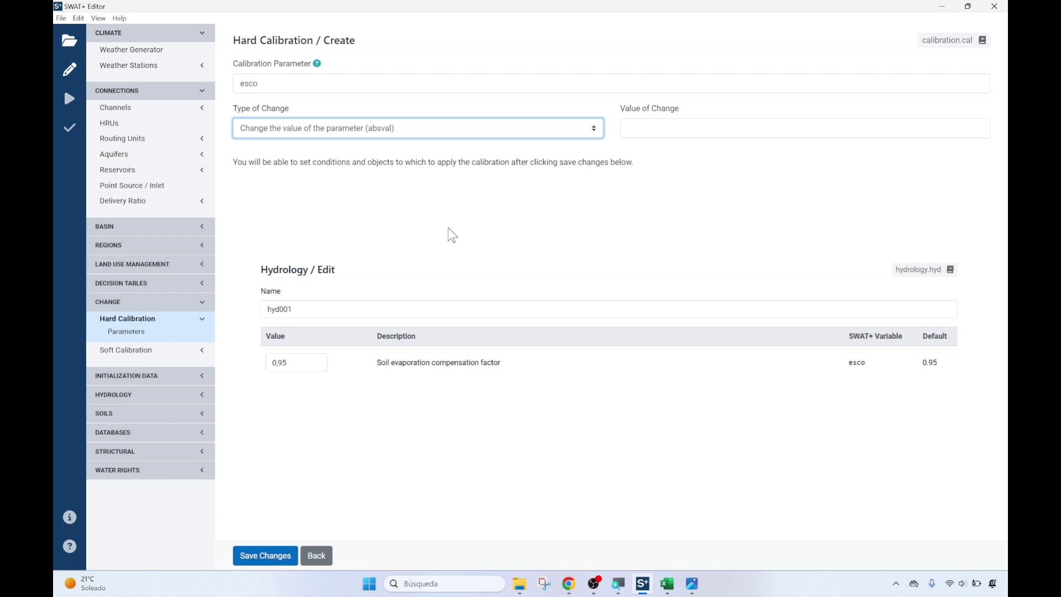
Set the esco value of change to 0.8, save the record for all objects and return to the calibration list.
left_click(654, 131)
type("0.8")
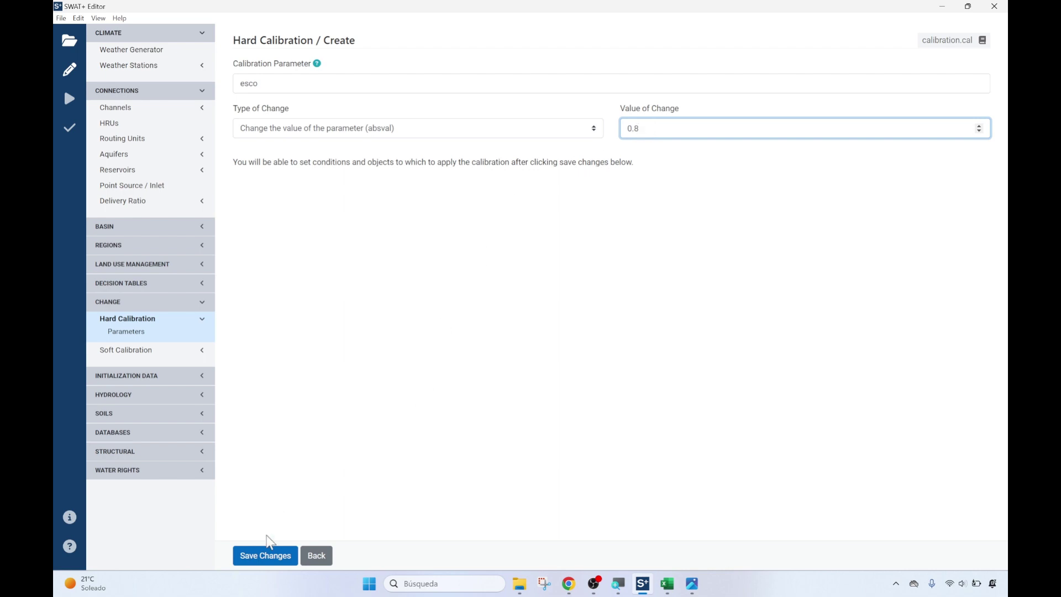
left_click(261, 555)
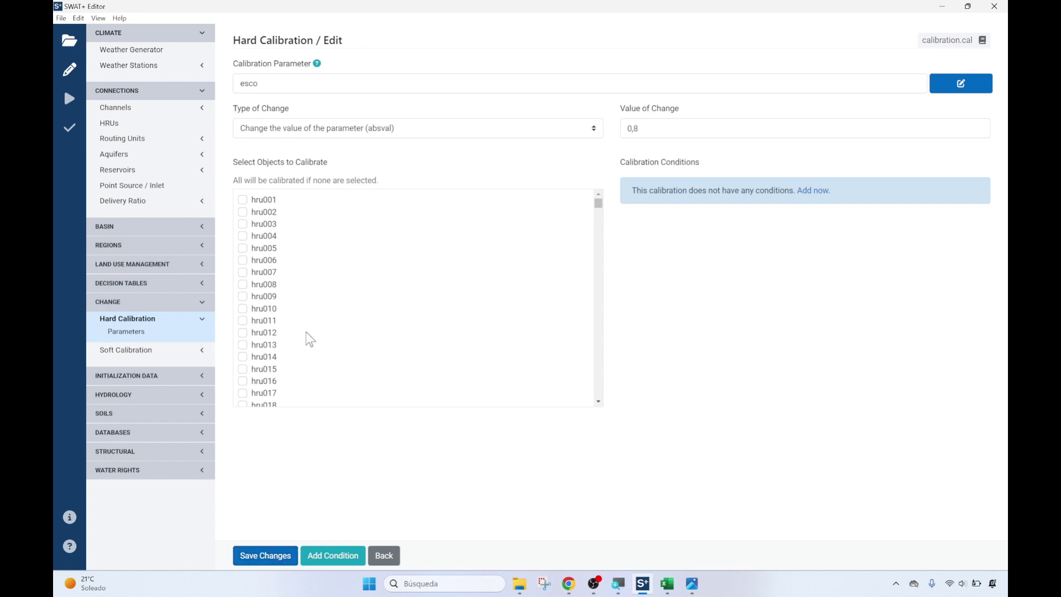
left_click(257, 558)
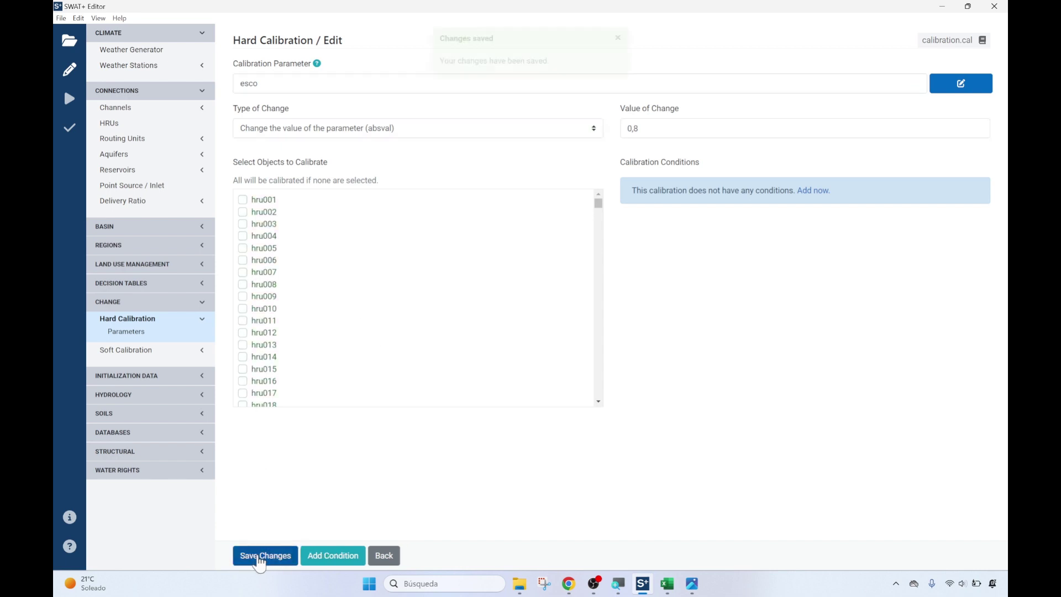
left_click(381, 557)
left_click(325, 558)
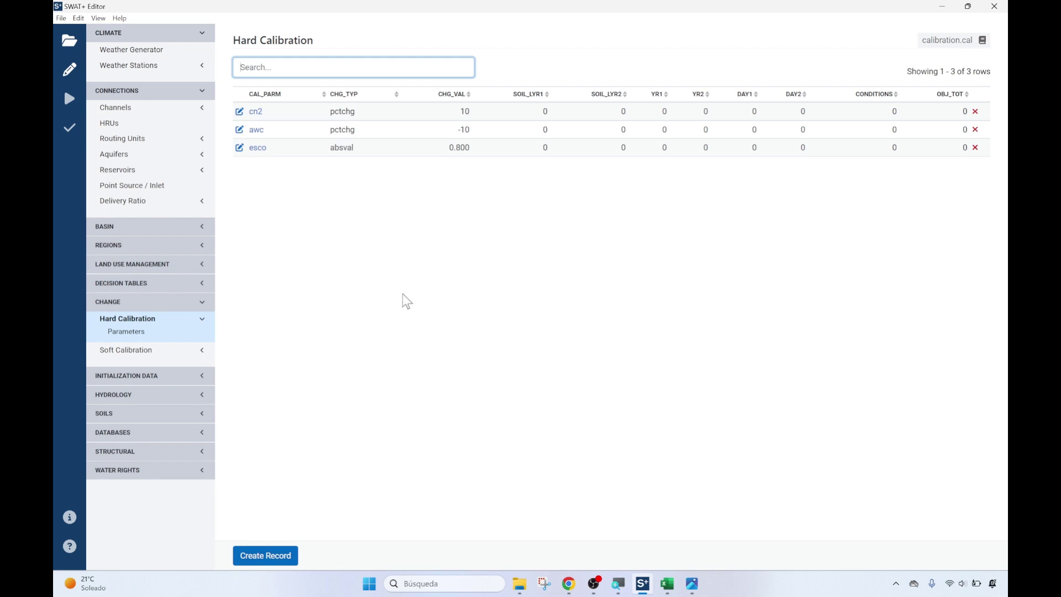
Review the outputs chosen for printing and run the model, including writing input files, running SWAT+ and analyzing output for visualization.
left_click(74, 102)
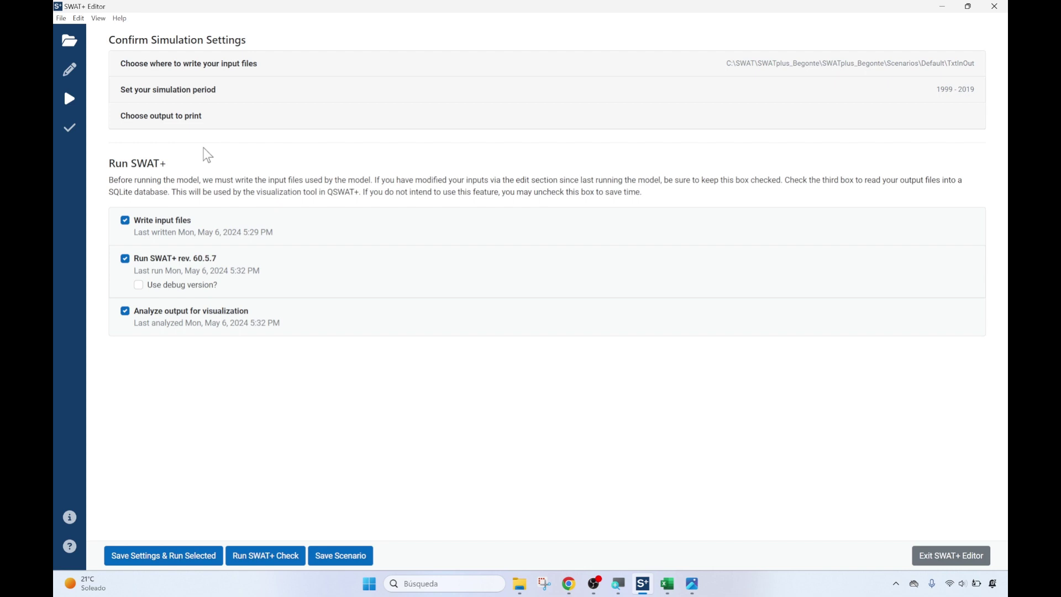
left_click(177, 125)
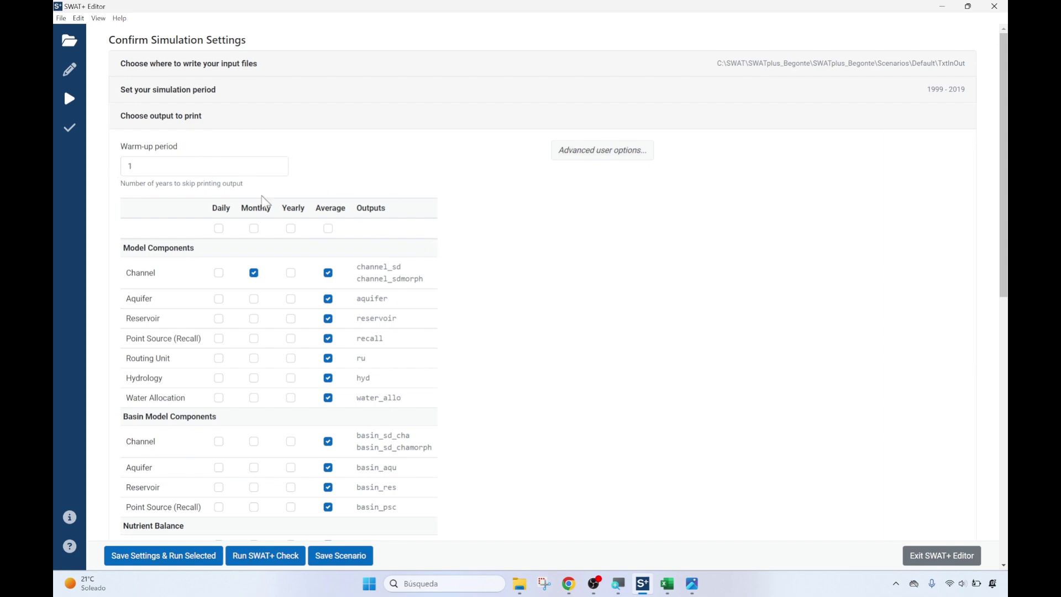
scroll(383, 285, "down", 4)
scroll(407, 287, "up", 4)
scroll(383, 335, "down", 10)
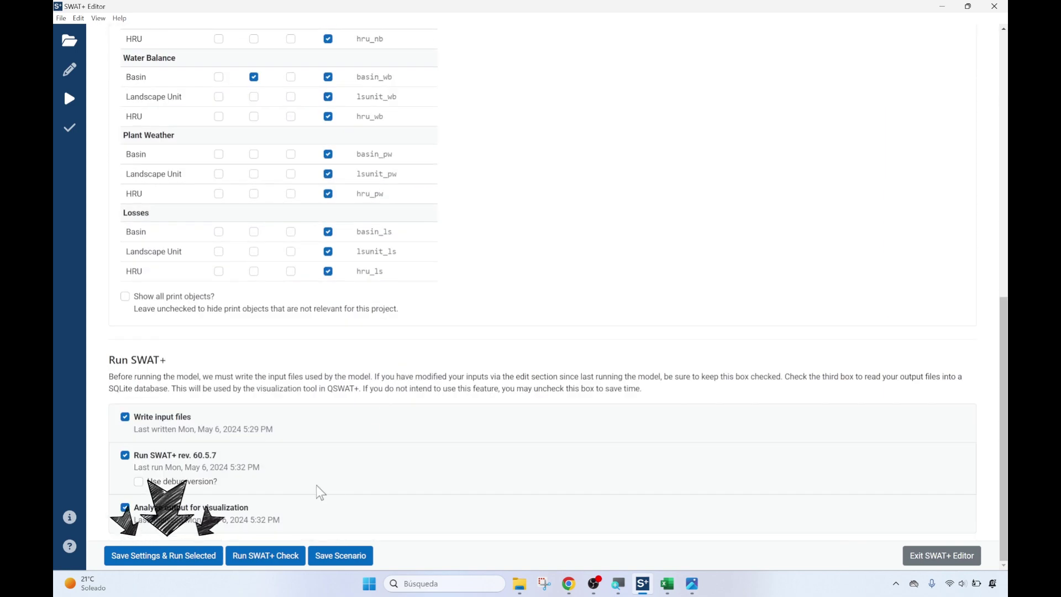
left_click(138, 557)
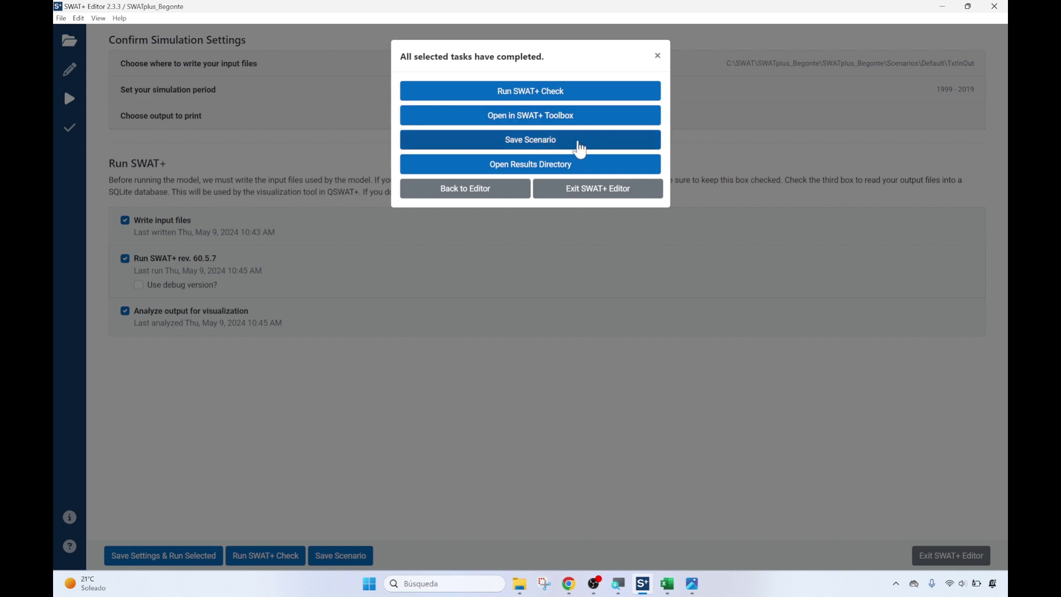
Save the model run as a scenario named ScenarioCAL1.
left_click(572, 149)
left_click(479, 158)
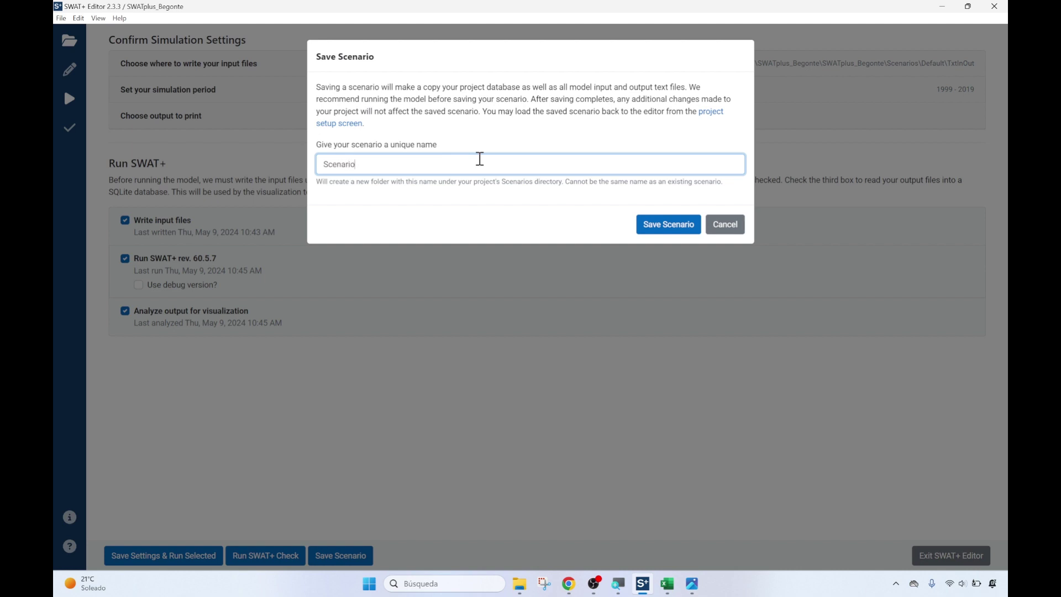
type("ScenarioCAL1")
left_click(666, 229)
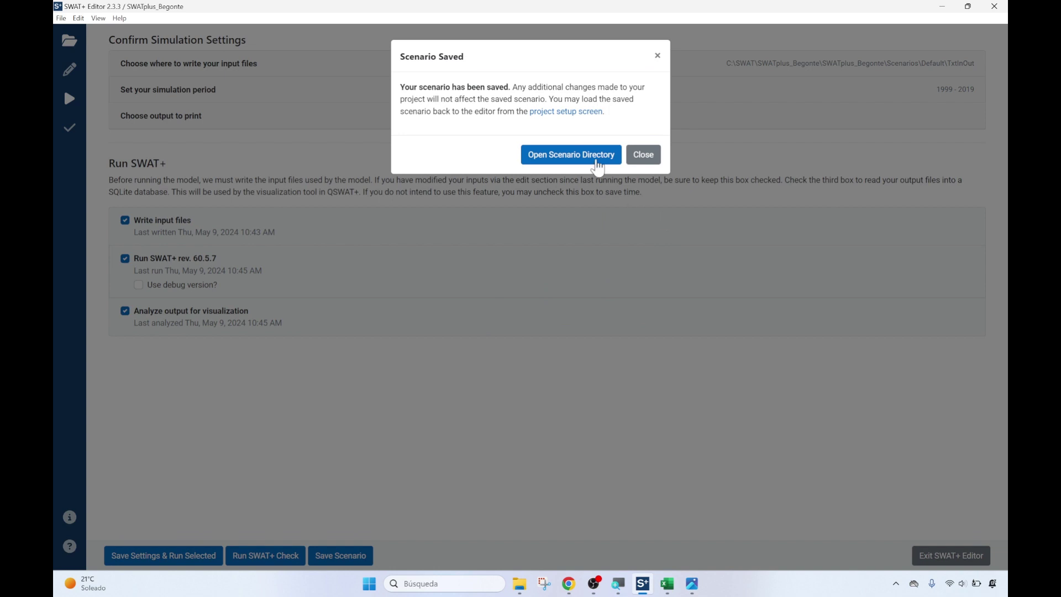
Open the swatplus_output database from the Results folder of the ScenarioCAL1 directory in SQLiteStudio.
left_click(593, 160)
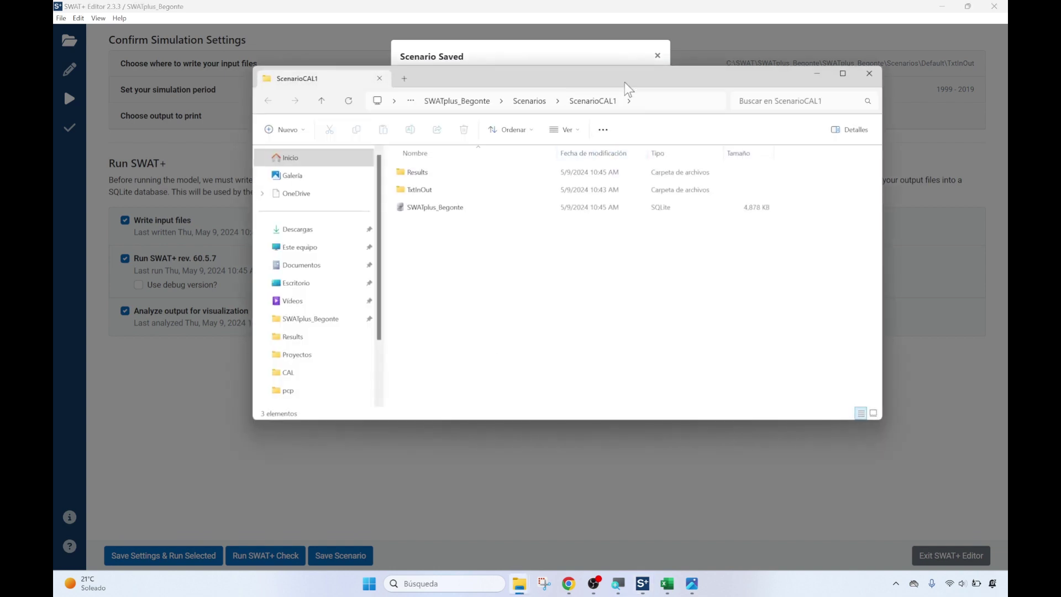
left_click_drag(625, 88, 537, 109)
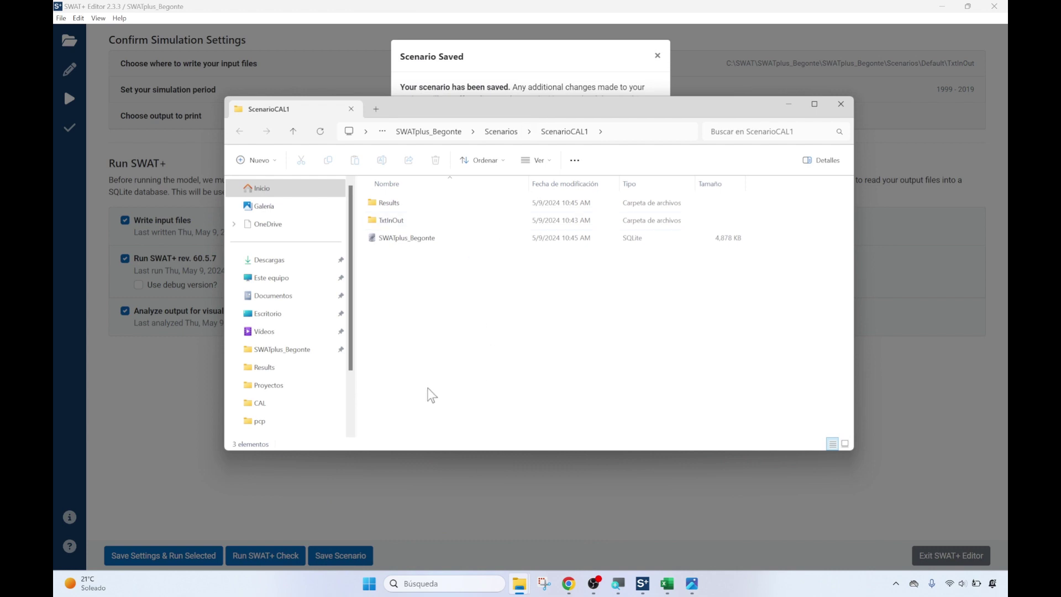
double_click(409, 209)
scroll(462, 289, "down", 5)
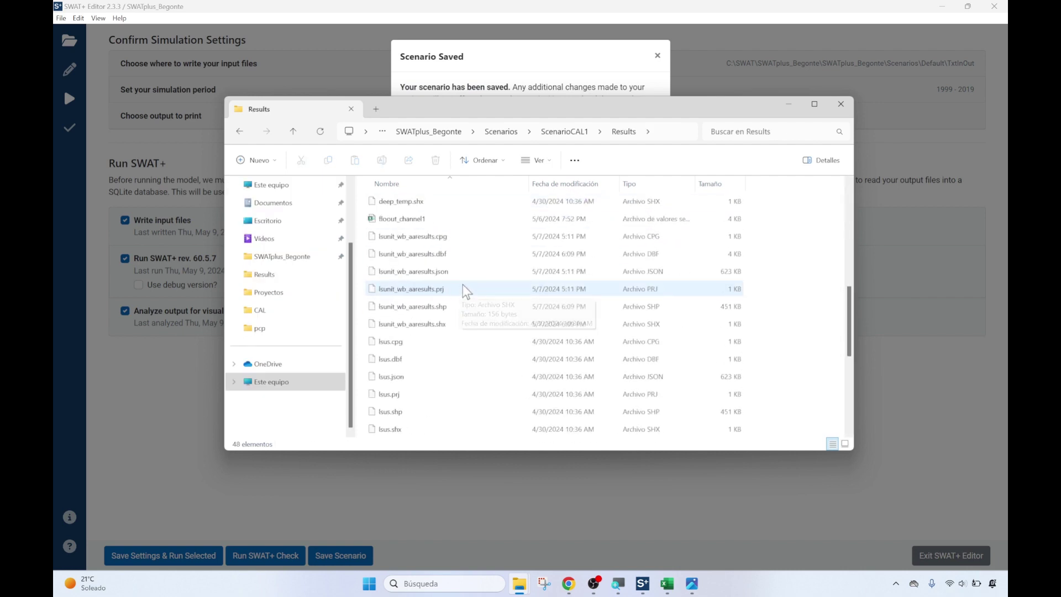
scroll(467, 291, "down", 5)
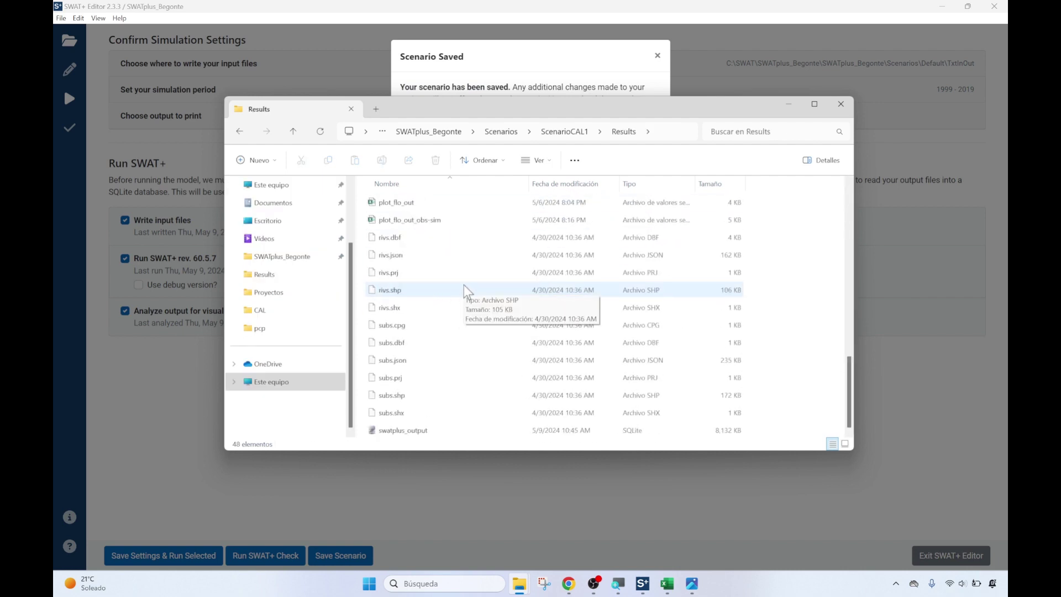
left_click(440, 436)
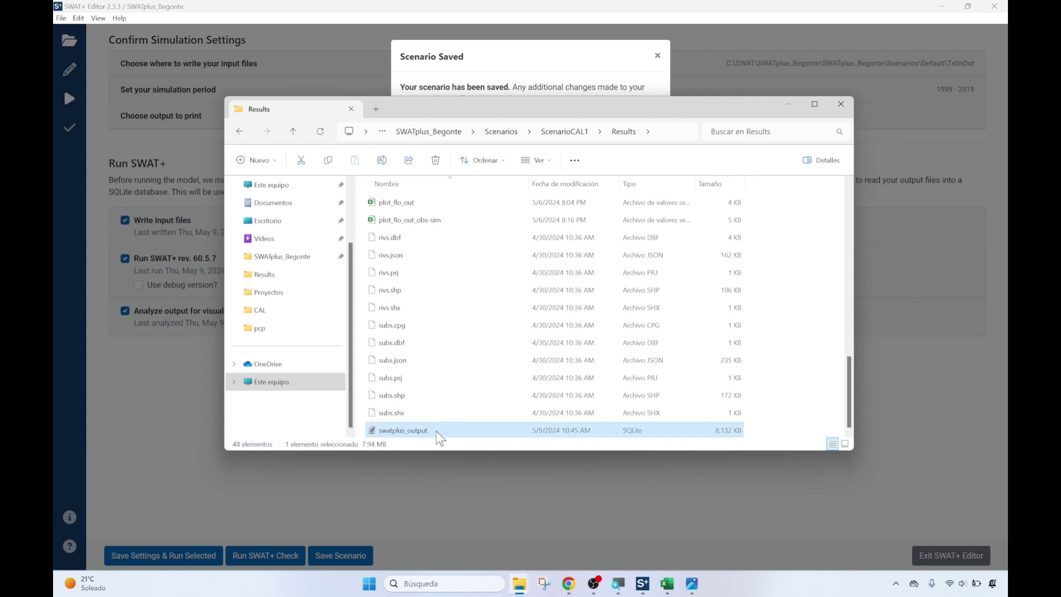
double_click(437, 431)
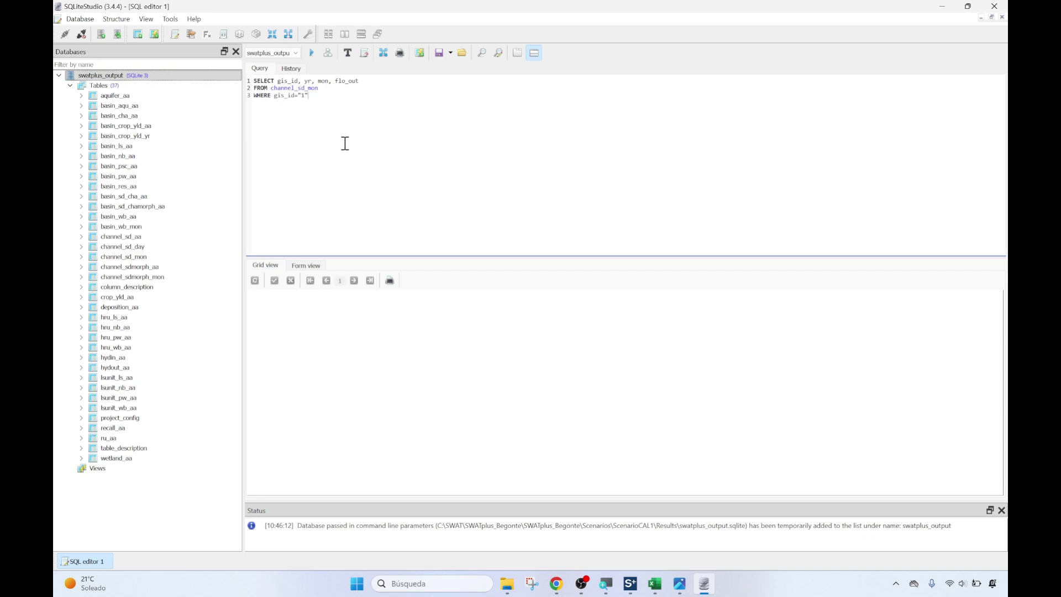
Query gis_id, yr, mon and flo_out from channel_sd_mon where gis_id="1" and copy all the returned rows.
left_click(311, 55)
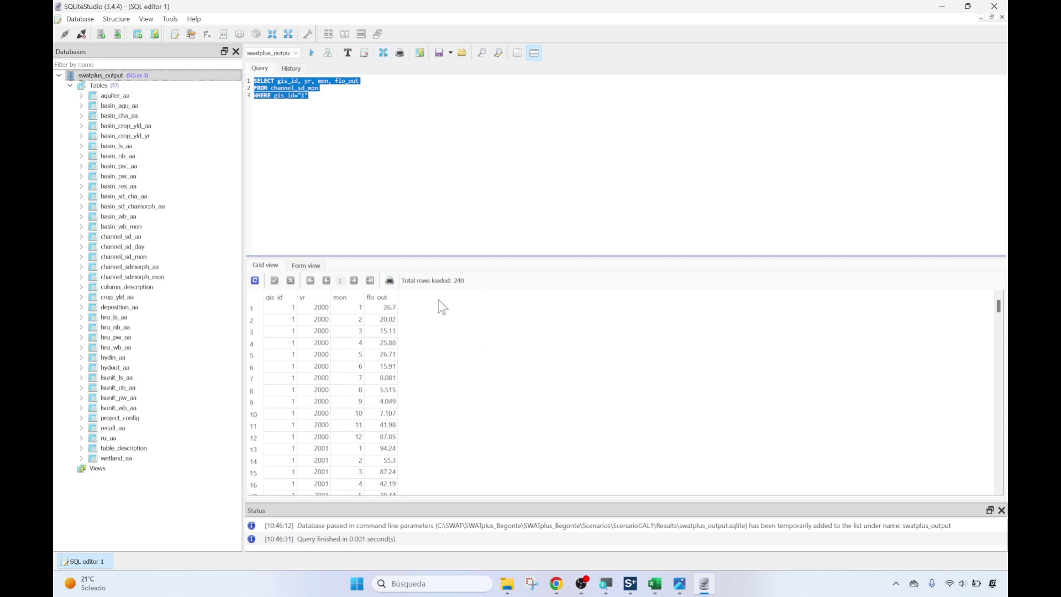
left_click(256, 298)
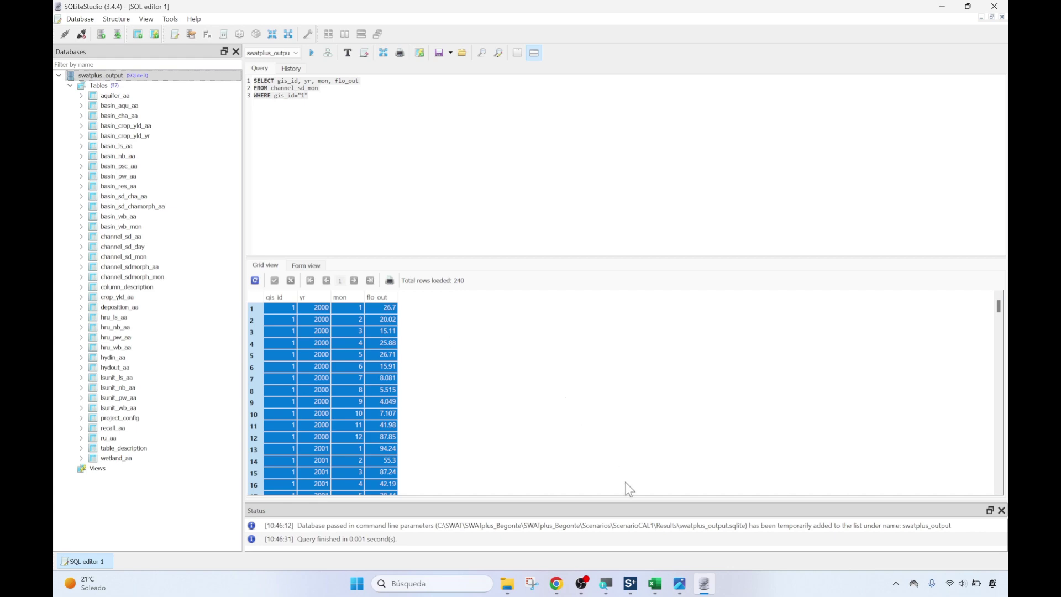
Switch to the goodness-of-fit workbook in Excel, save a copy as Bondad_Ajuste_Begonte_CAL1 in the CAL folder and check its file name.
left_click(657, 585)
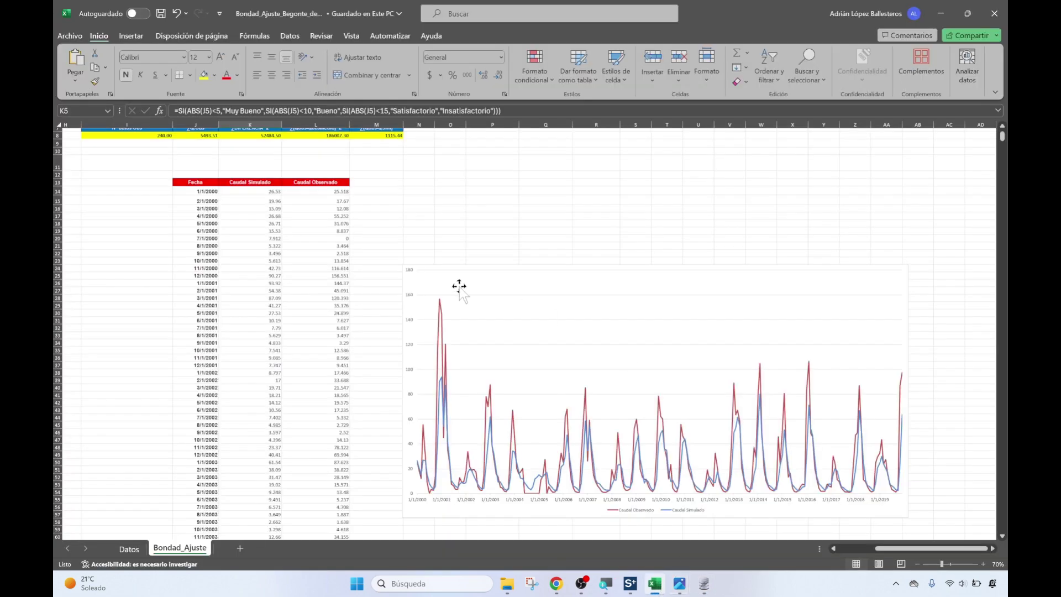
scroll(459, 290, "up", 1)
scroll(458, 291, "up", 2)
scroll(458, 295, "down", 1)
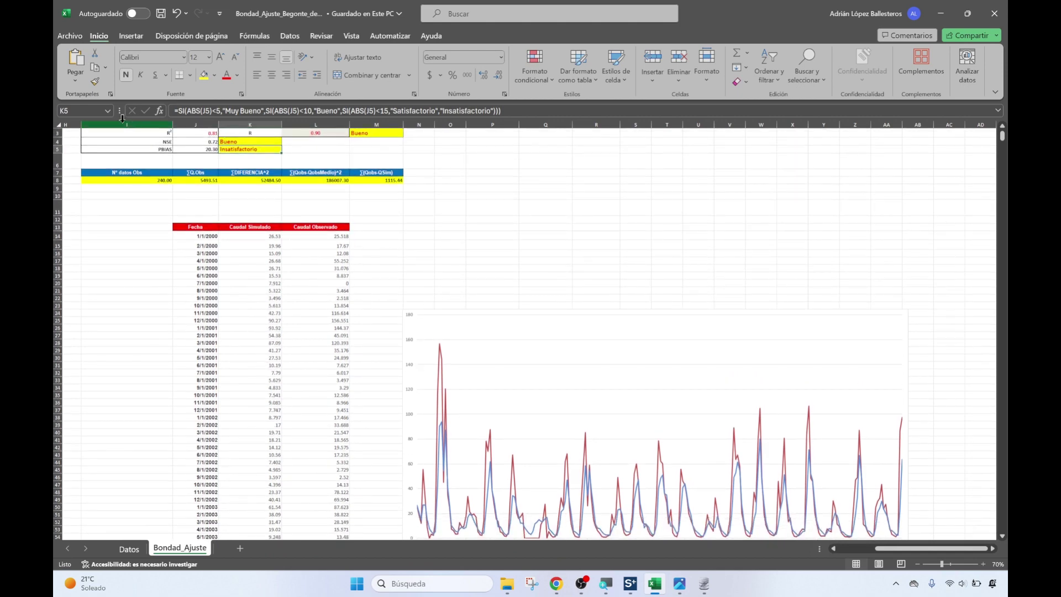
left_click(69, 35)
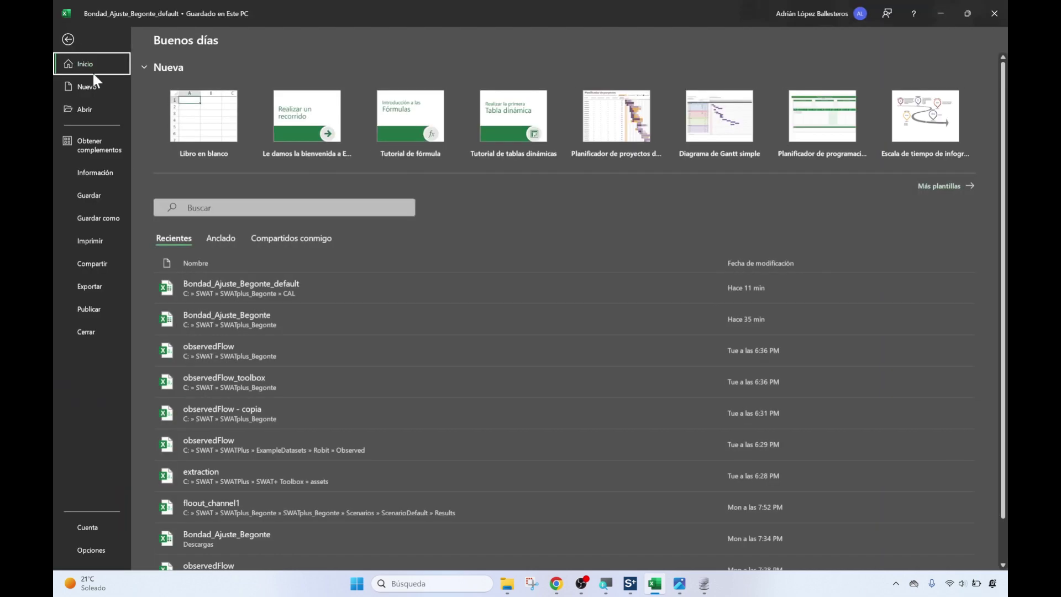
left_click(91, 217)
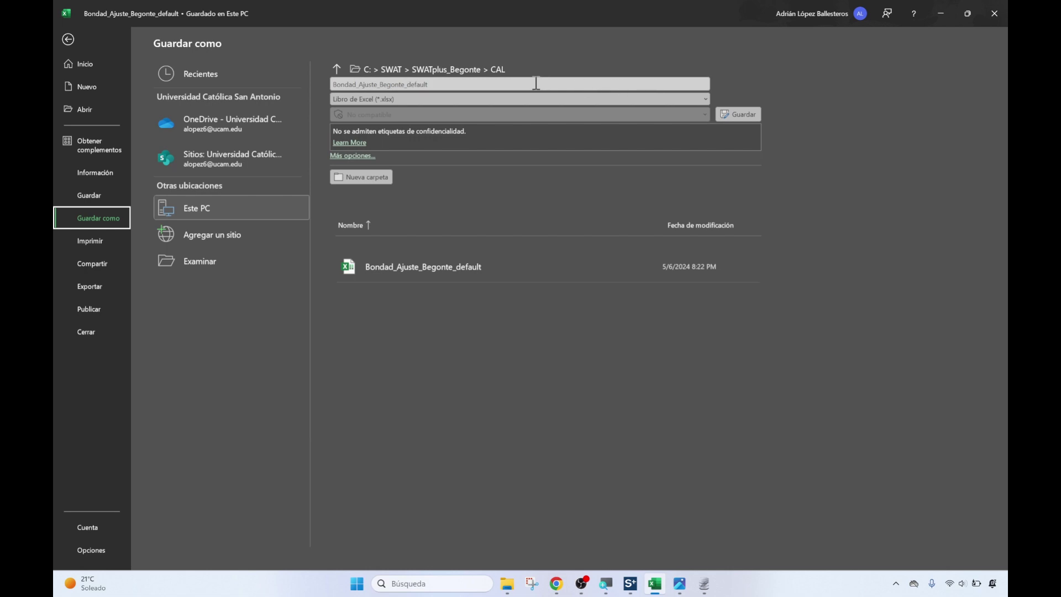
left_click(454, 81)
left_click(437, 83)
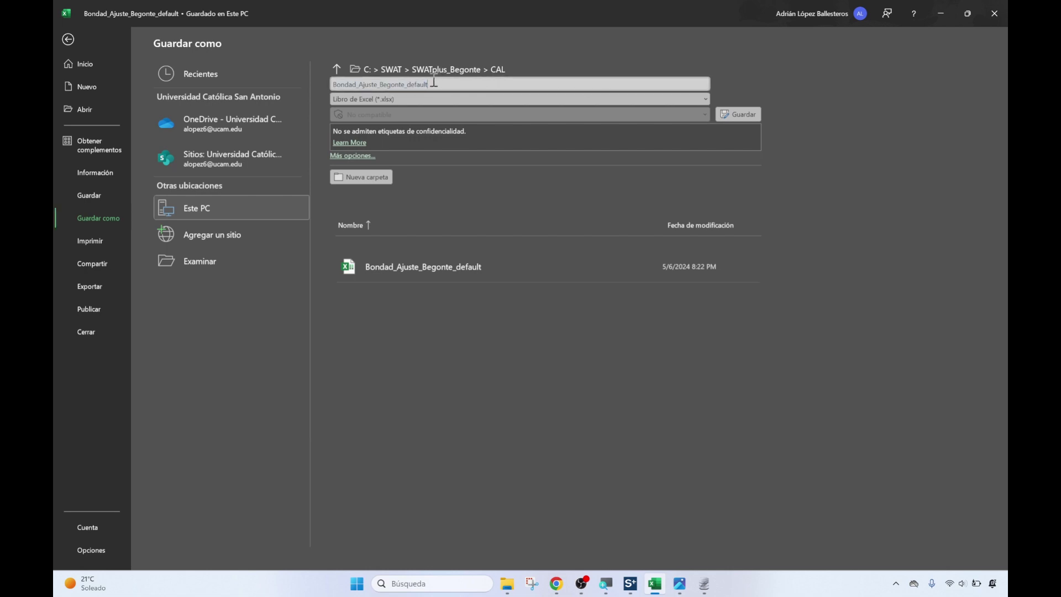
left_click_drag(437, 82, 410, 83)
type("CAL1")
left_click(739, 114)
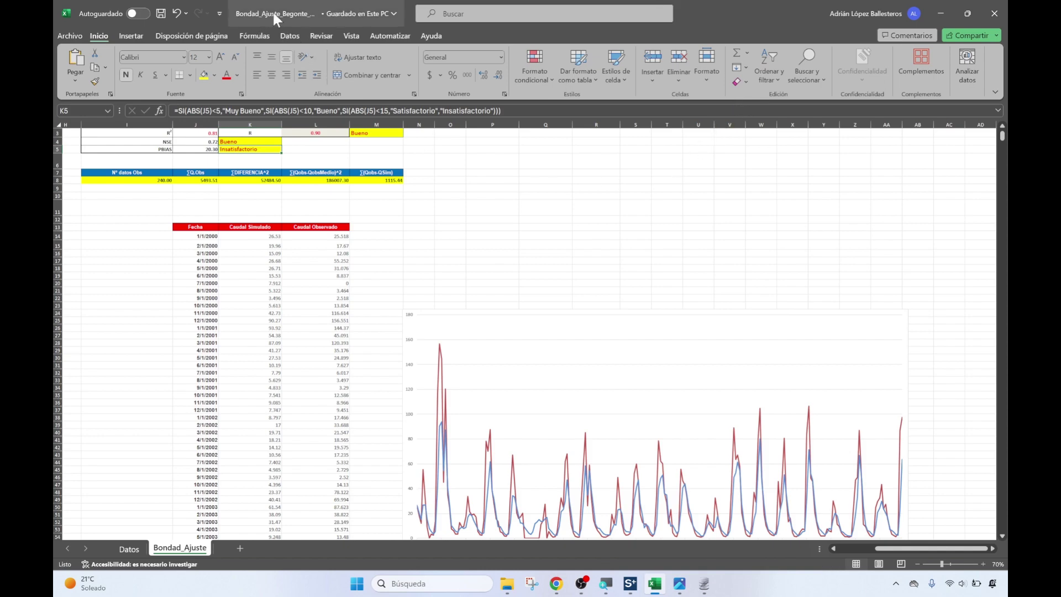
left_click(395, 11)
left_click(395, 12)
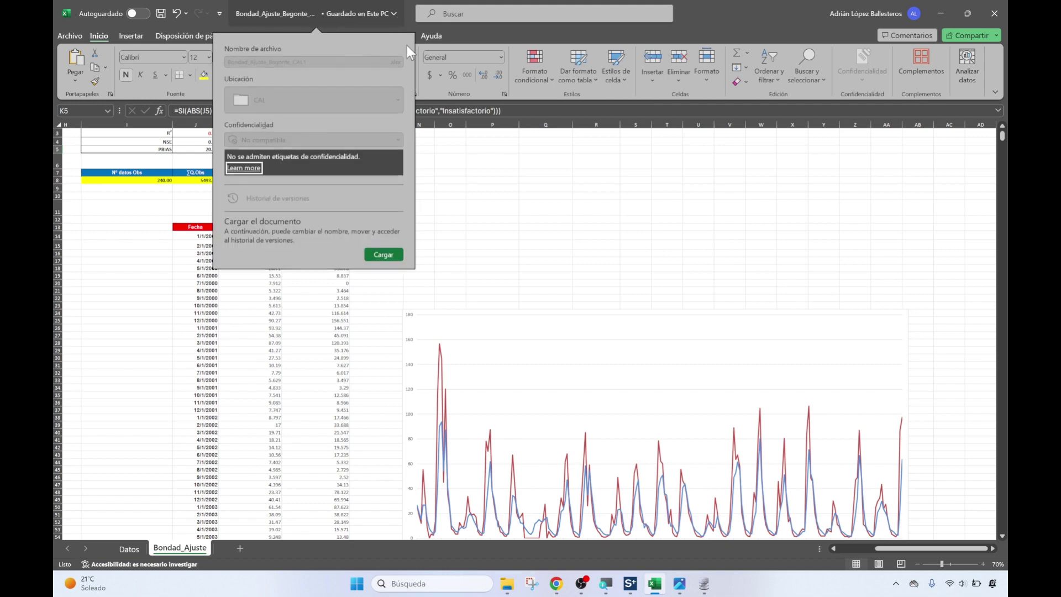
Clear all the Caudal Simulado values from C3 down on the Datos sheet.
scroll(463, 232, "up", 1)
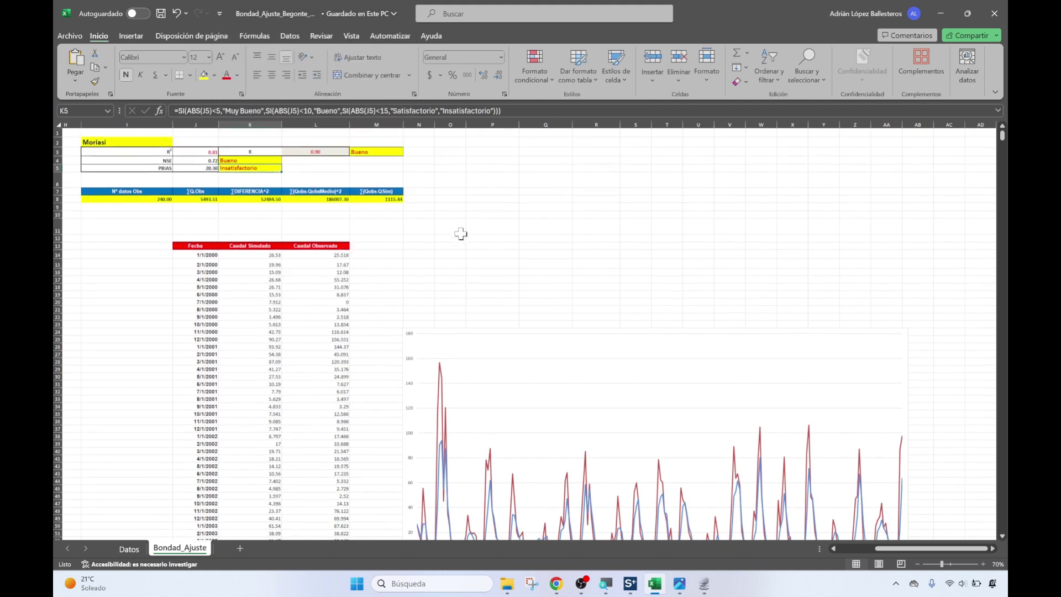
left_click_drag(883, 550, 847, 548)
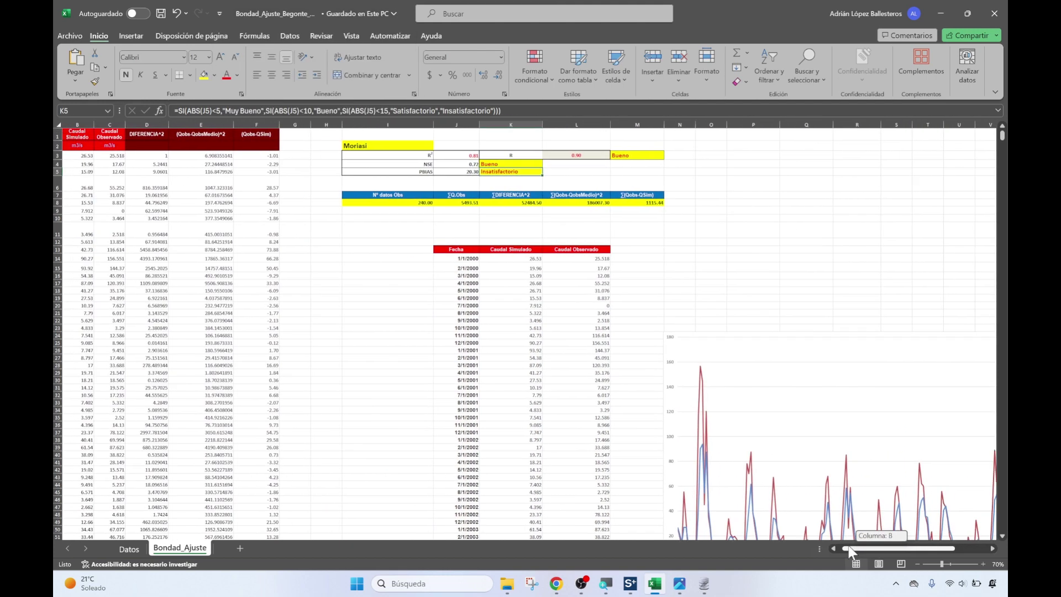
left_click(128, 548)
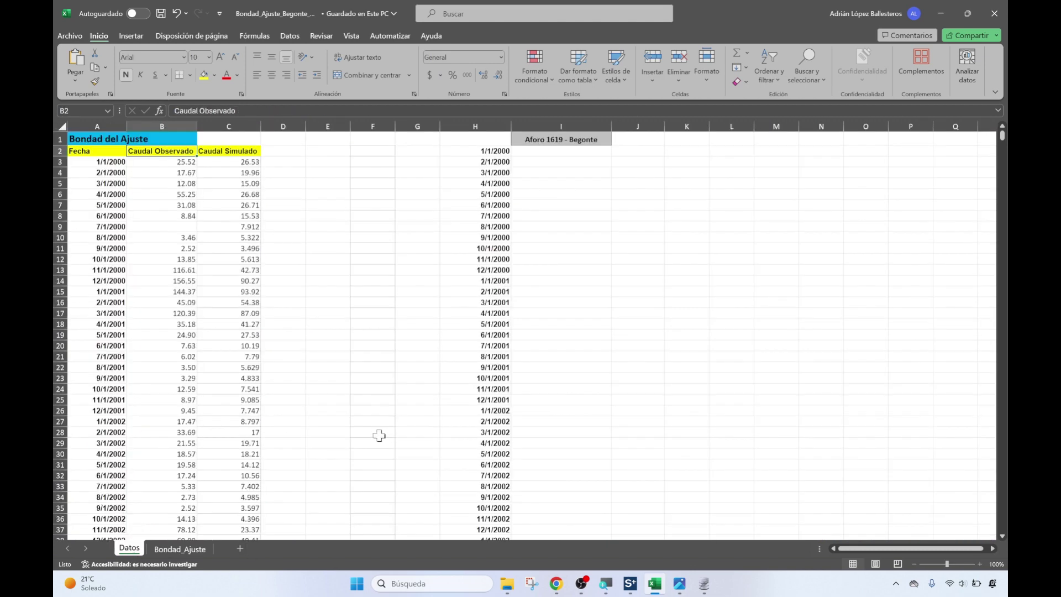
left_click(253, 164)
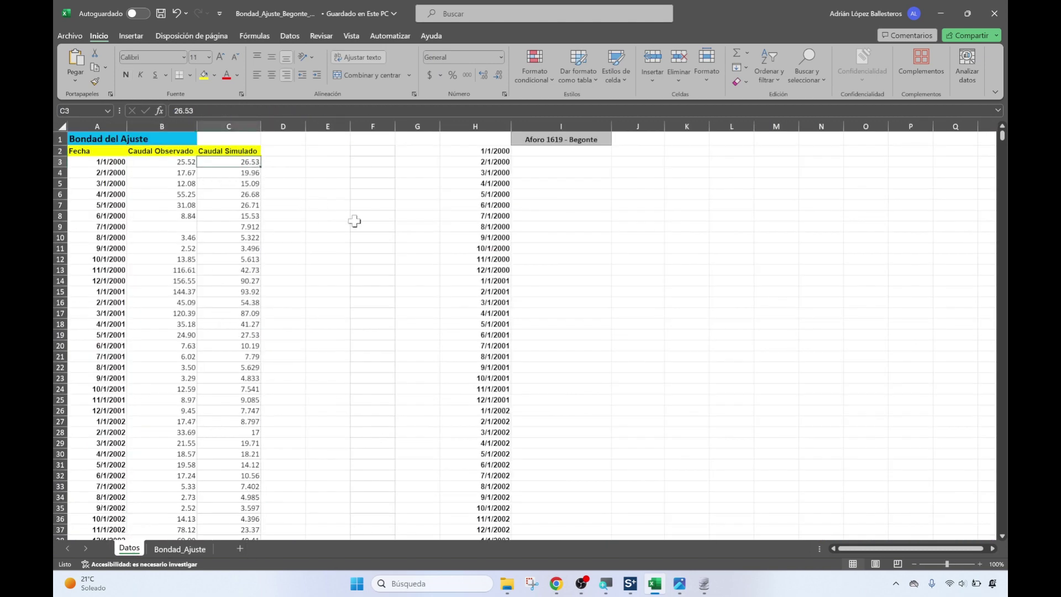
key("ctrl+shift+Down")
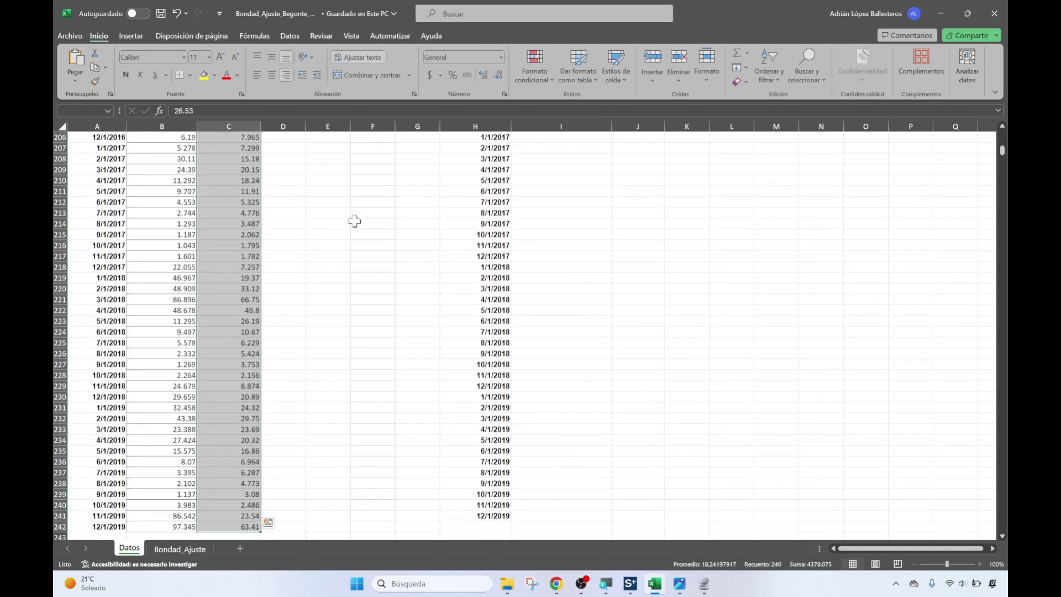
key("Delete")
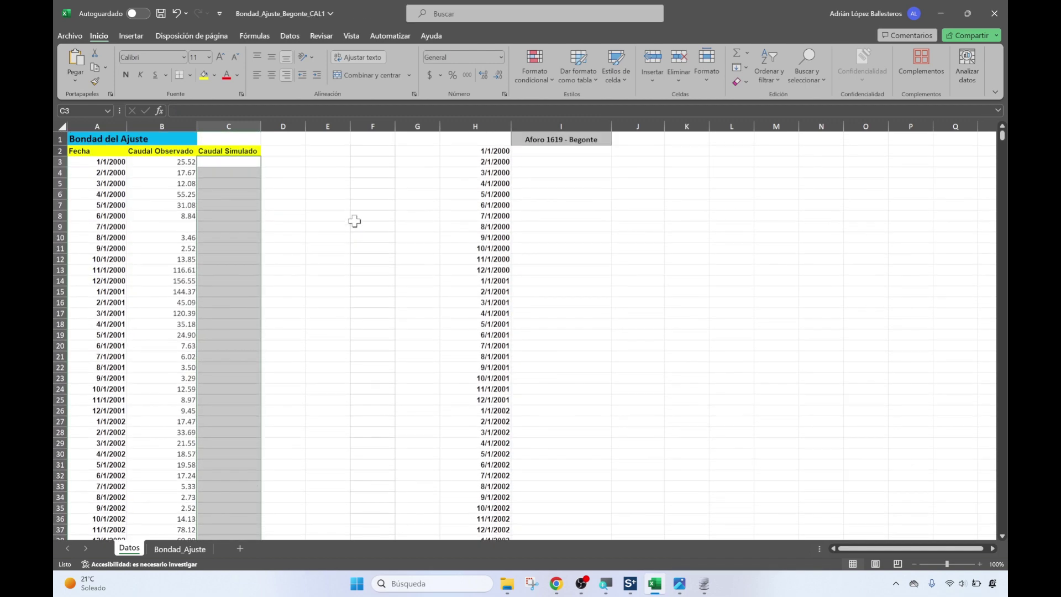
Delete columns H and I with the extra dates and gauge heading, and paste the copied query results starting at G3.
left_click(491, 142)
key("ctrl+a")
right_click(531, 132)
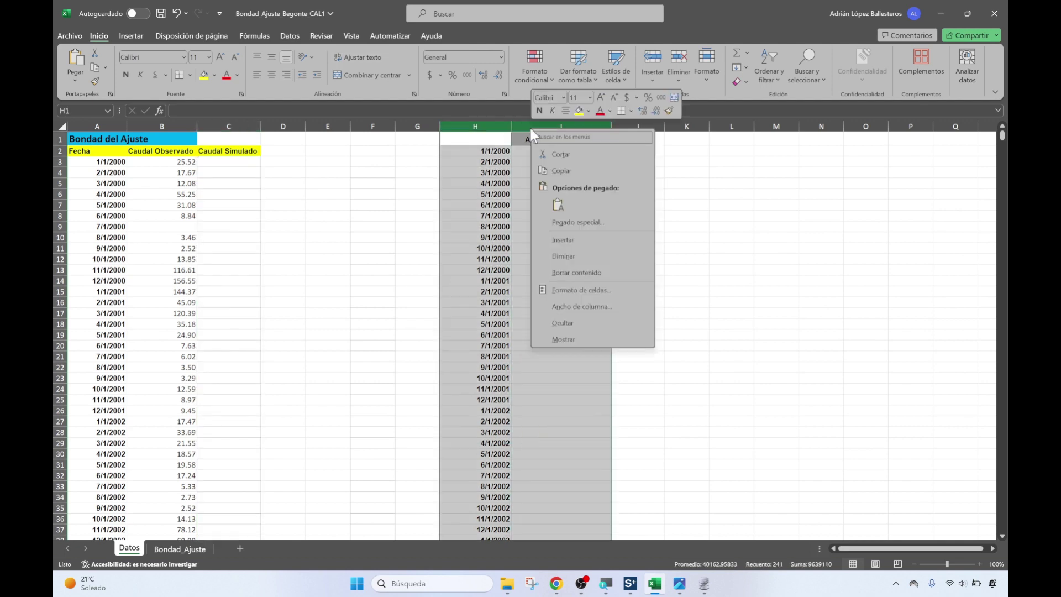
left_click(561, 256)
left_click(420, 161)
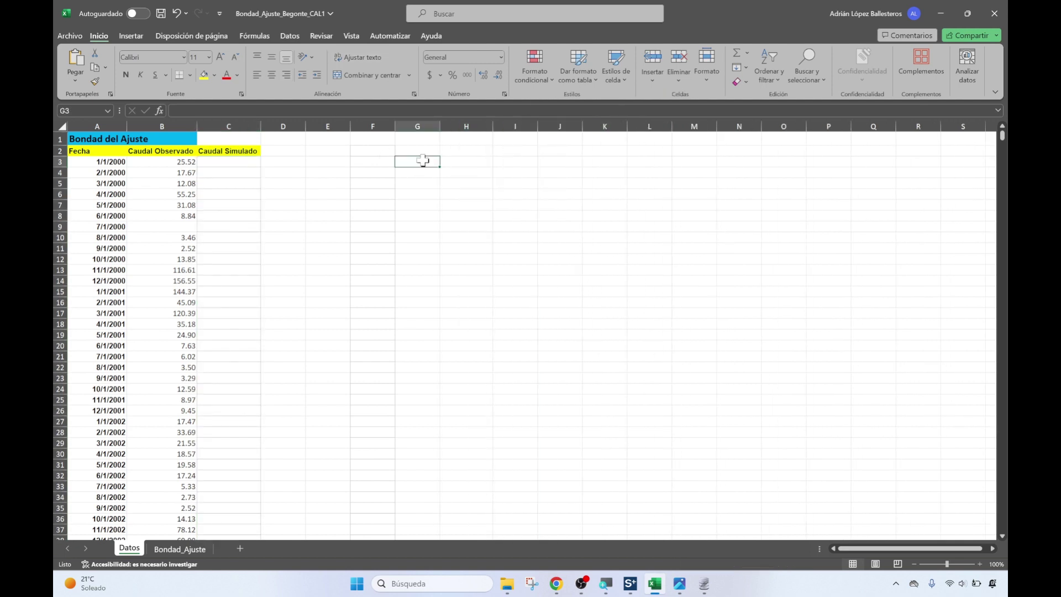
key("ctrl+v")
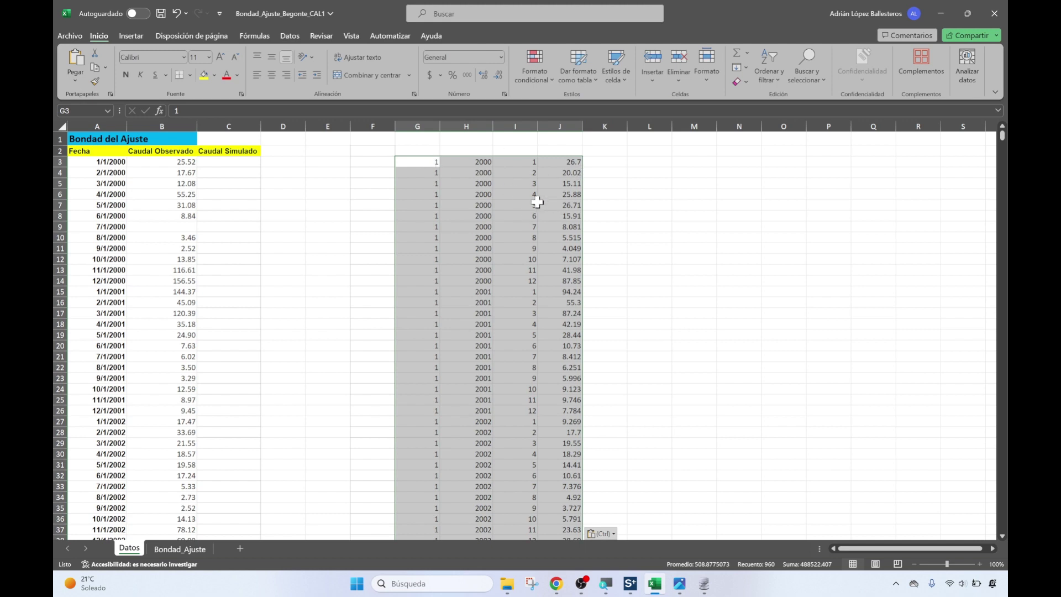
Copy the flow values from J3 down and paste them as values into the Caudal Simulado column from C3.
left_click(570, 160)
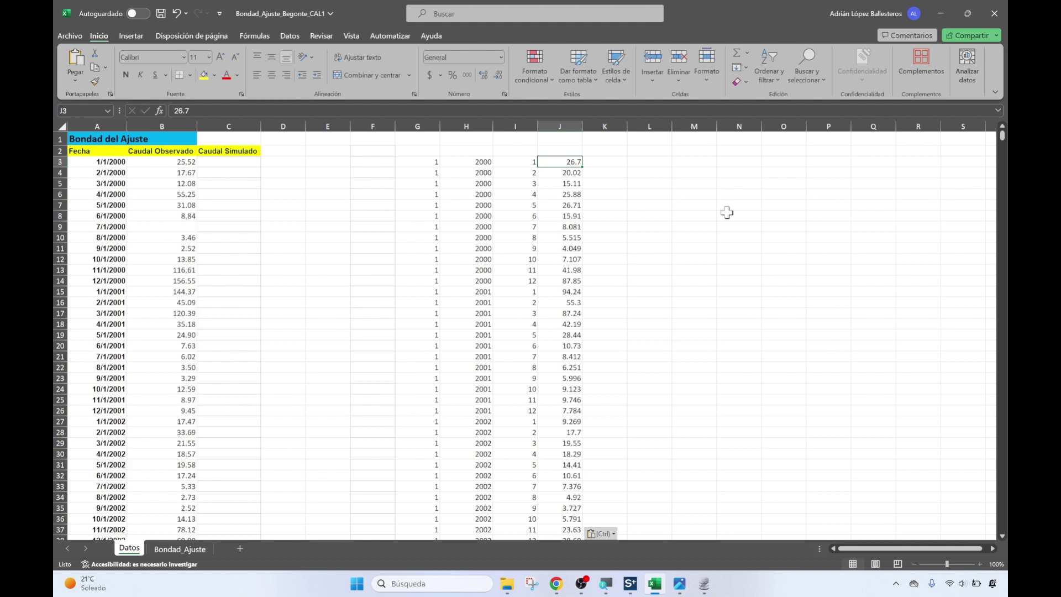
key("ctrl+shift+Down")
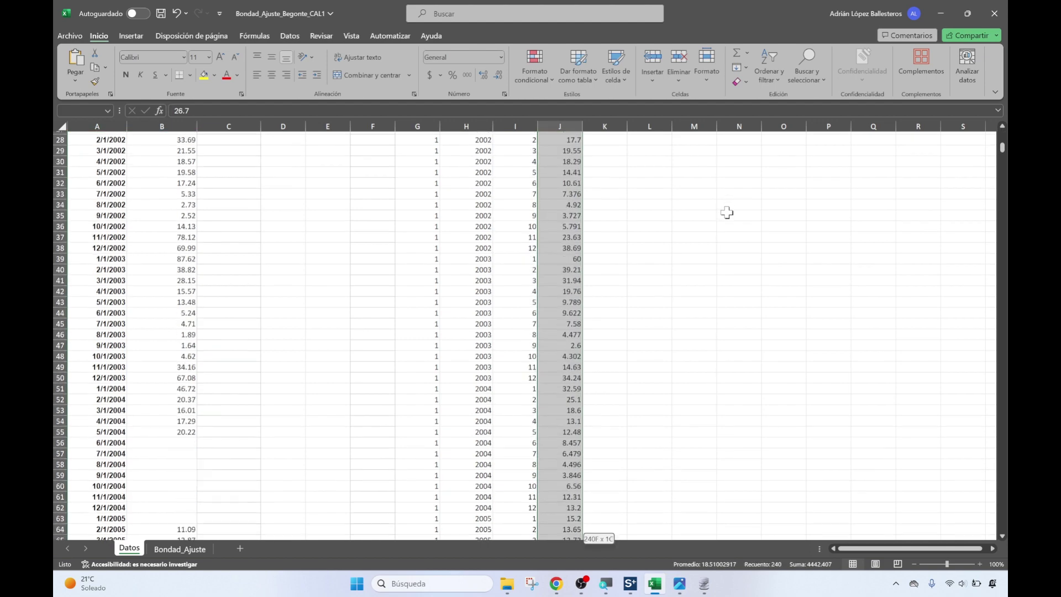
key("ctrl+c")
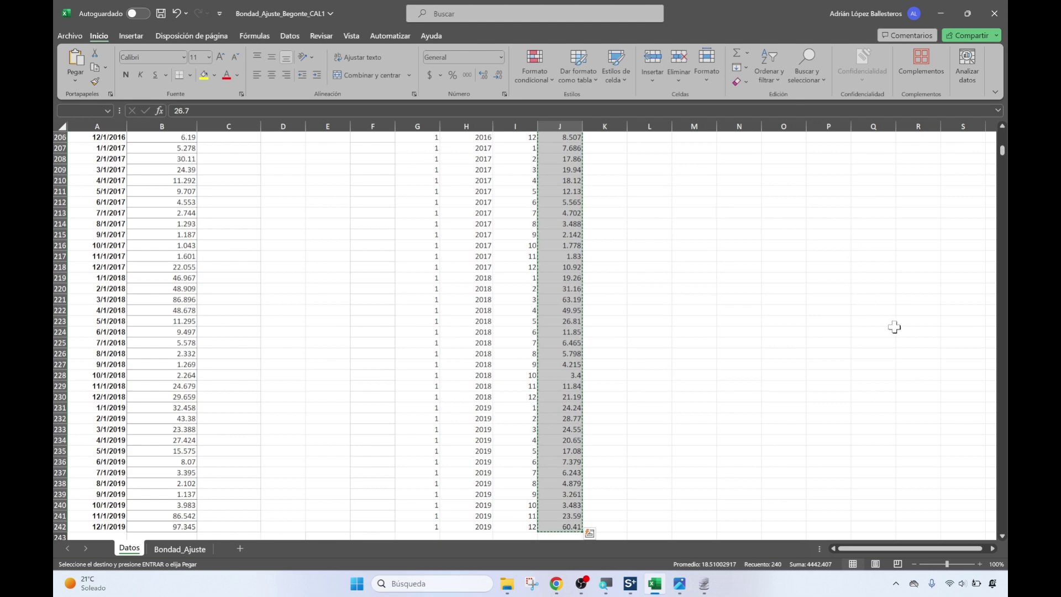
left_click_drag(1002, 150, 1003, 133)
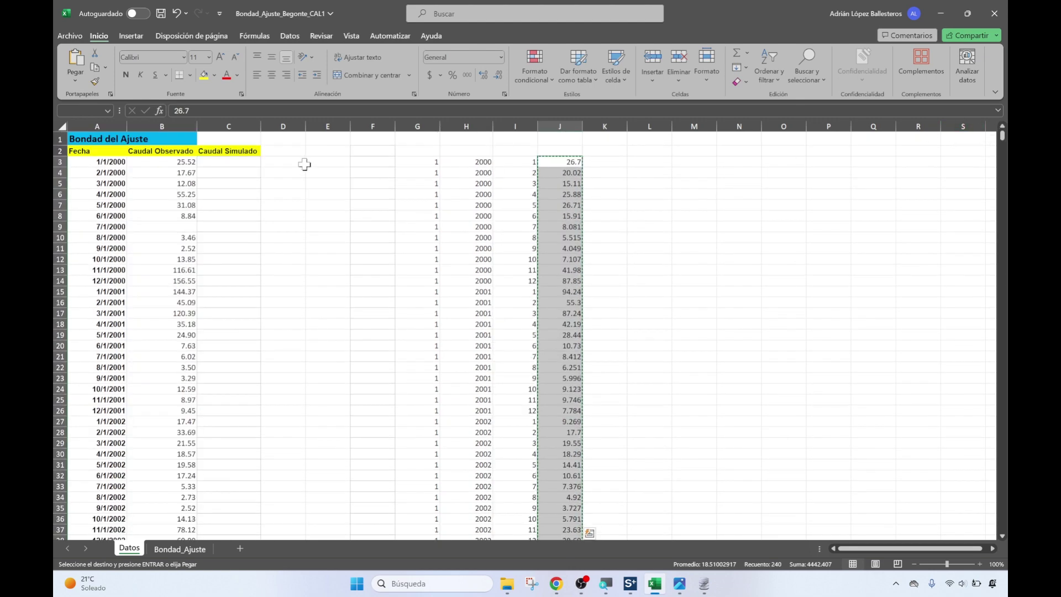
left_click(221, 161)
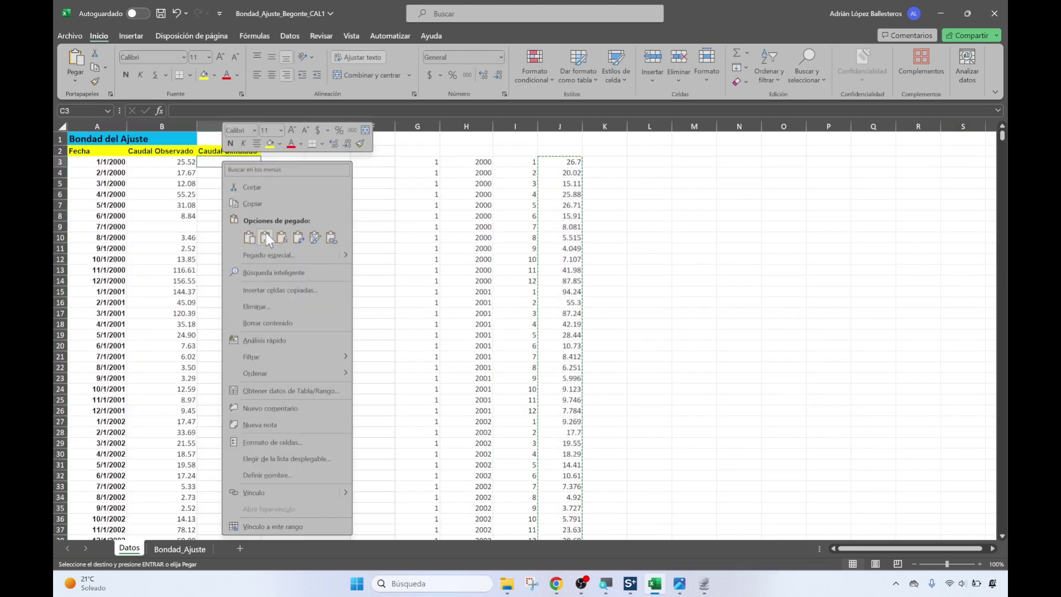
left_click(268, 234)
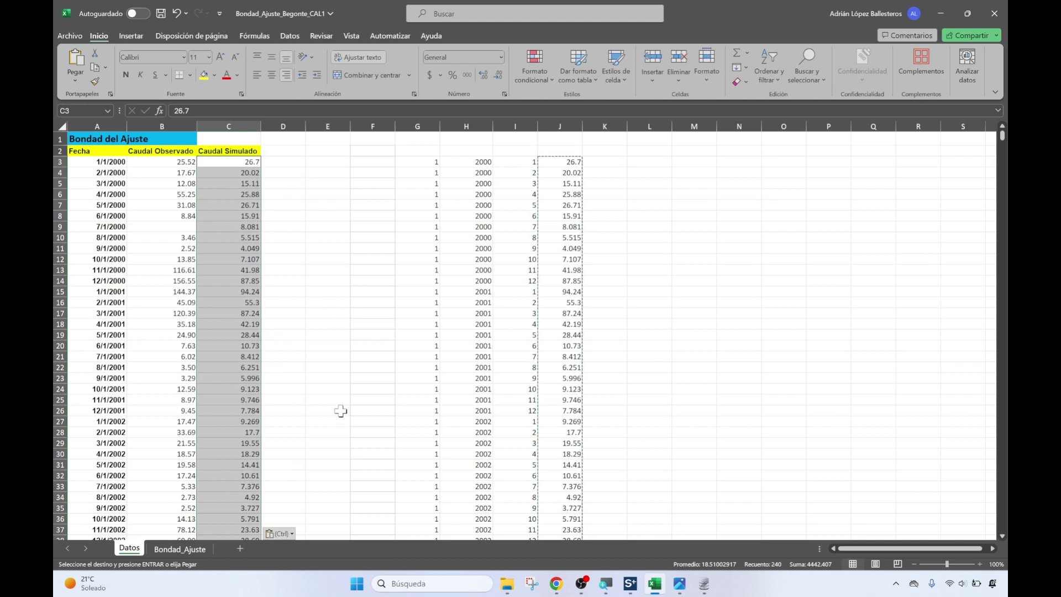
Examine the fit statistics and the observed versus simulated flow chart on the Bondad_Ajuste sheet.
left_click(192, 547)
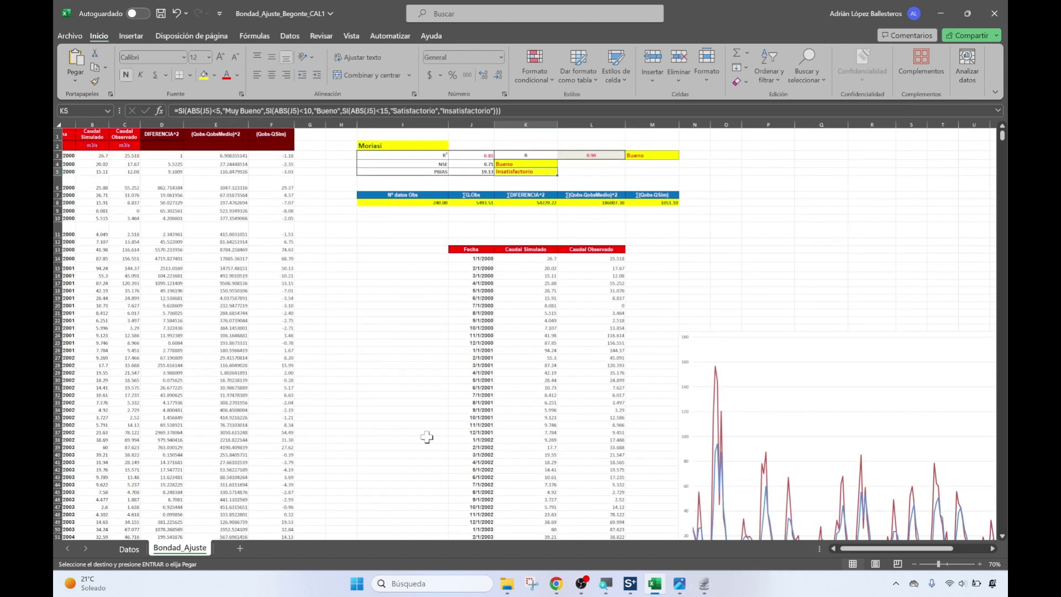
scroll(500, 351, "down", 2)
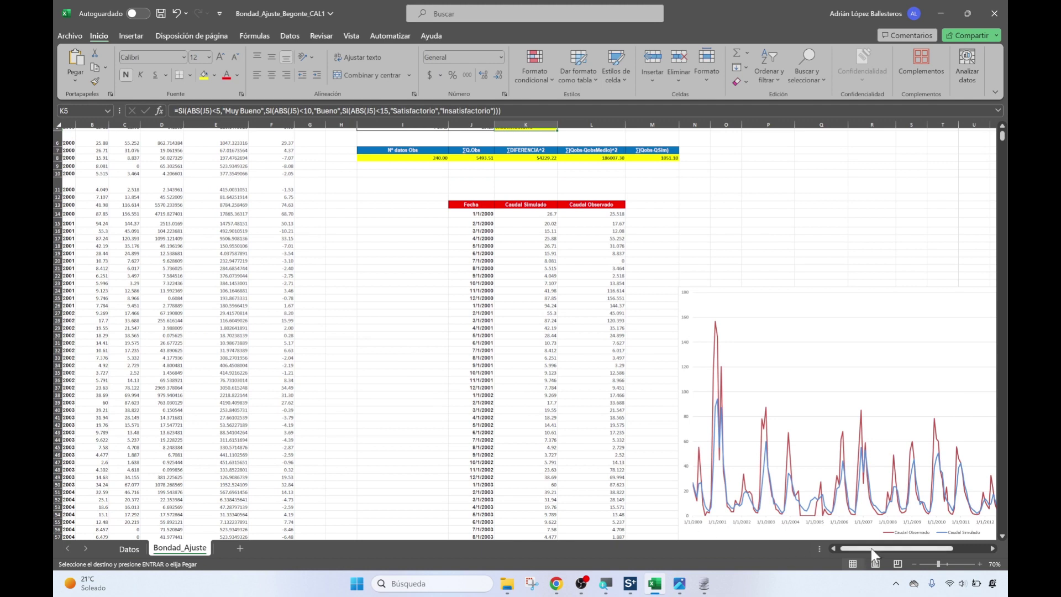
left_click_drag(875, 550, 910, 546)
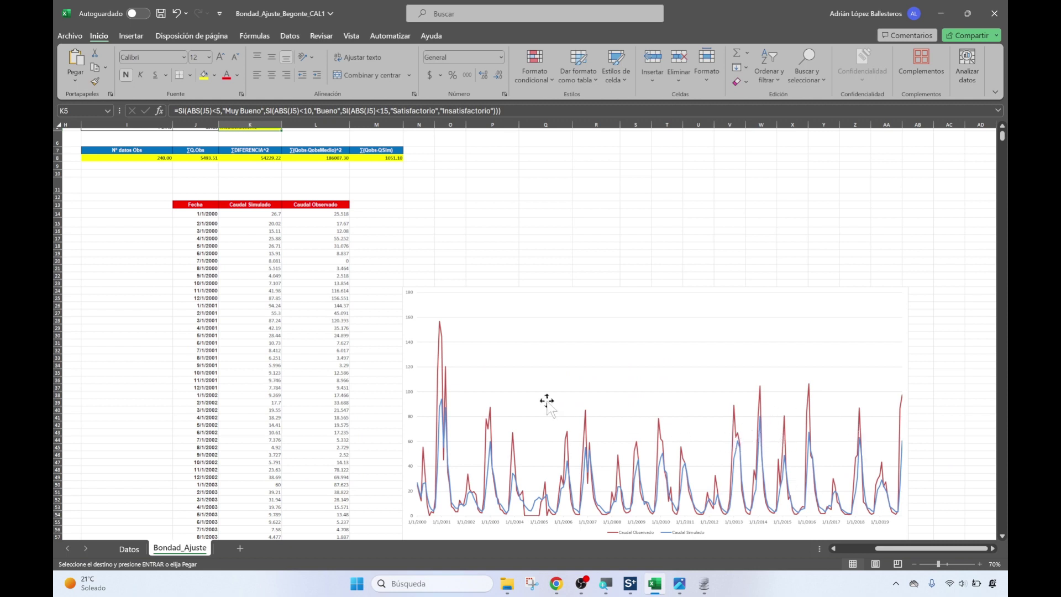
Highlight the R², NSE and PBIAS values in the CAL1 workbook, and open Bondad_Ajuste_Begonte_default from the CAL folder.
scroll(333, 374, "up", 2)
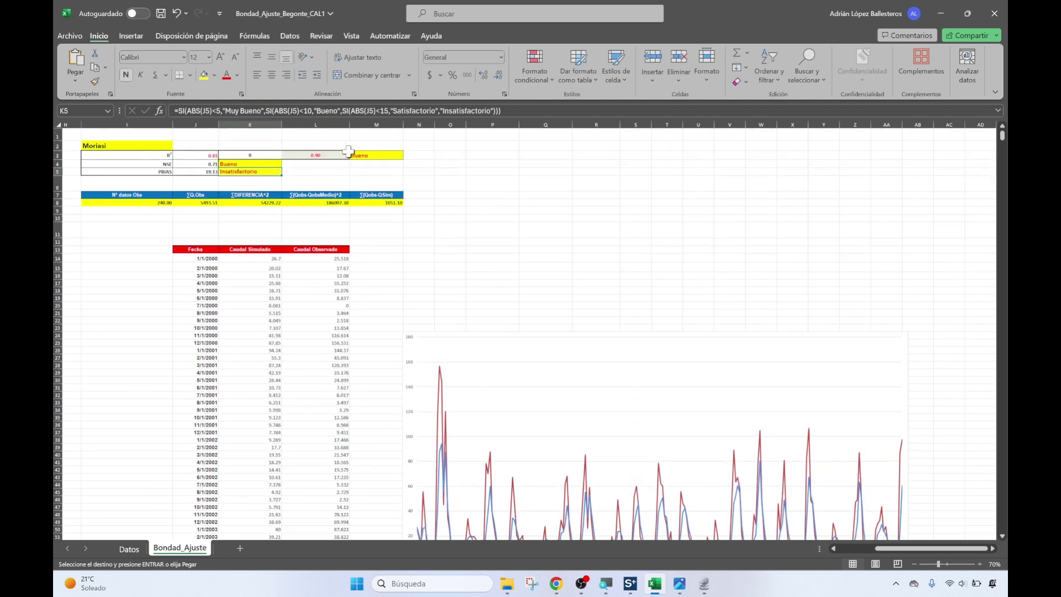
left_click_drag(204, 155, 215, 185)
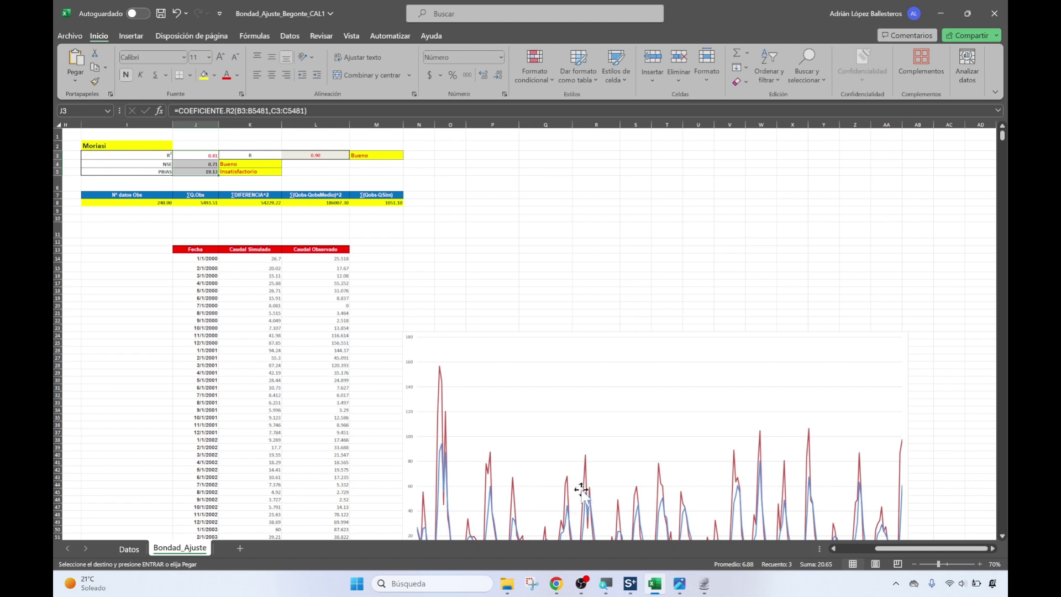
left_click(508, 588)
left_click(446, 525)
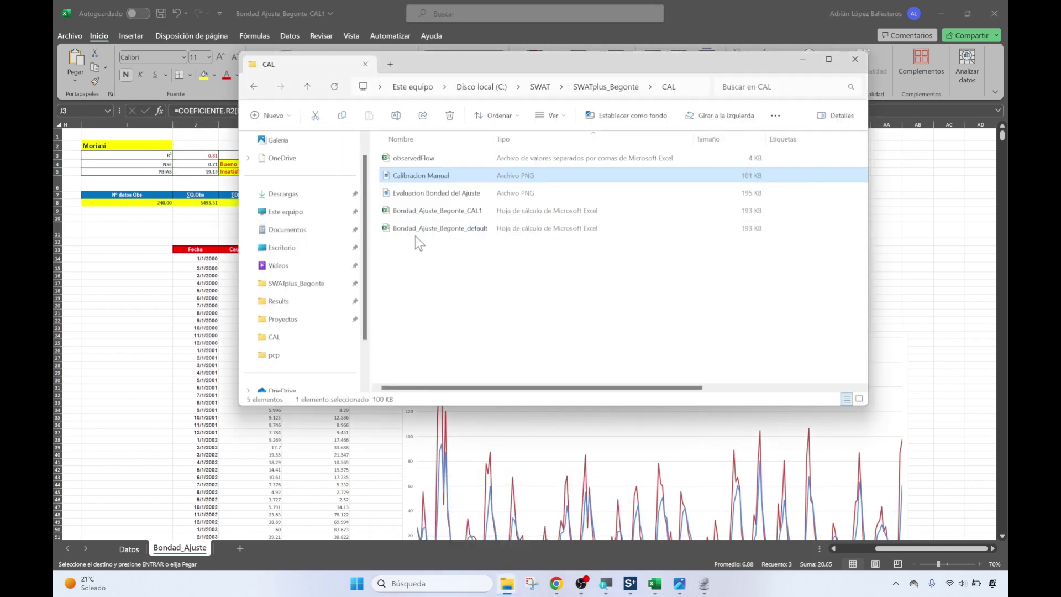
double_click(435, 230)
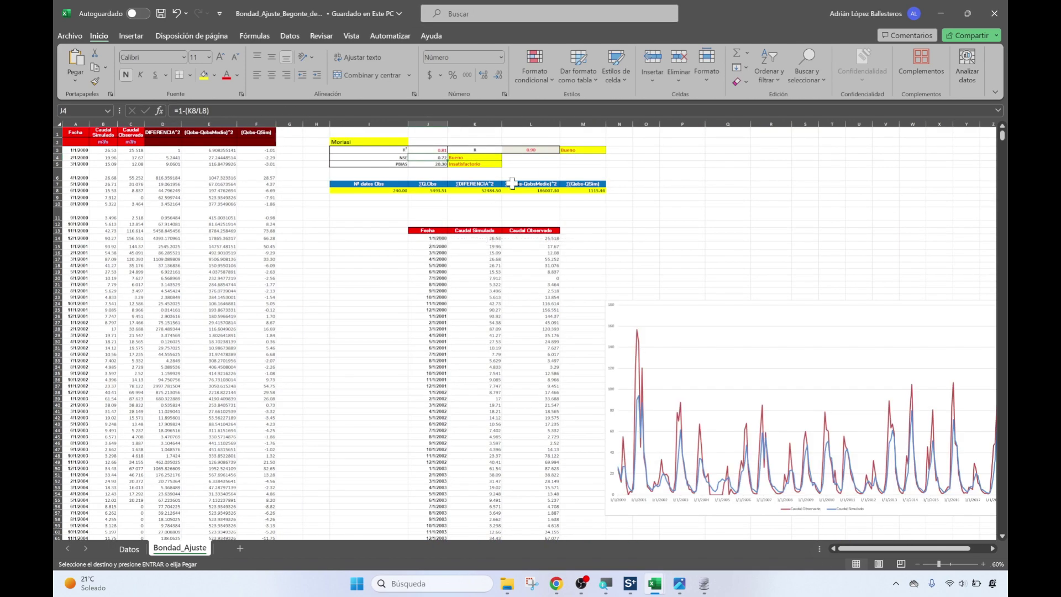
Tile the default workbook beside Bondad_Ajuste_Begonte_CAL1 so the Moriasi statistics of both Bondad_Ajuste sheets are in view.
double_click(726, 15)
left_click_drag(728, 18, 52, 143)
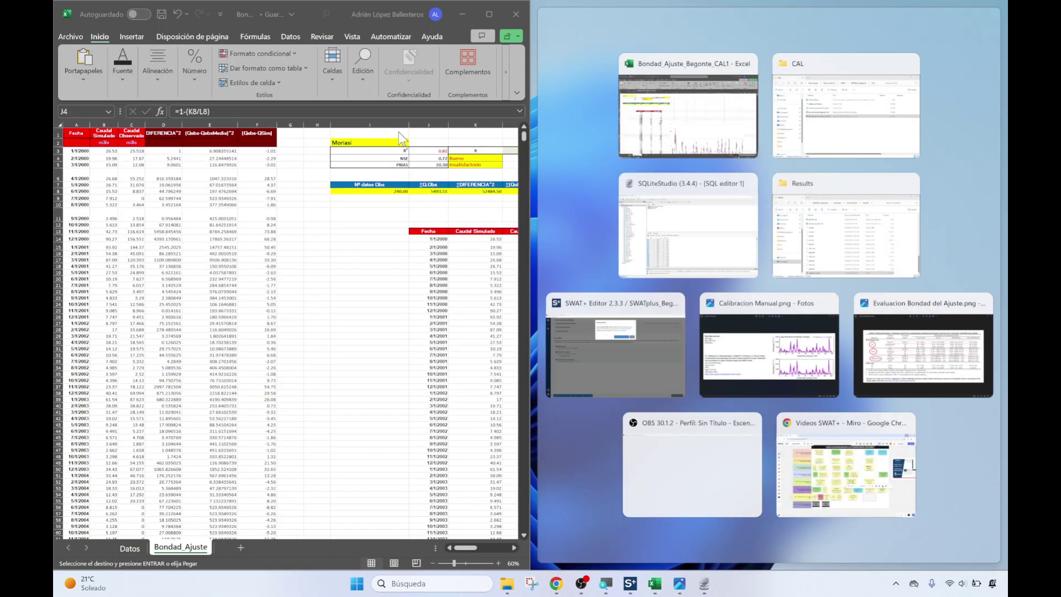
left_click(682, 118)
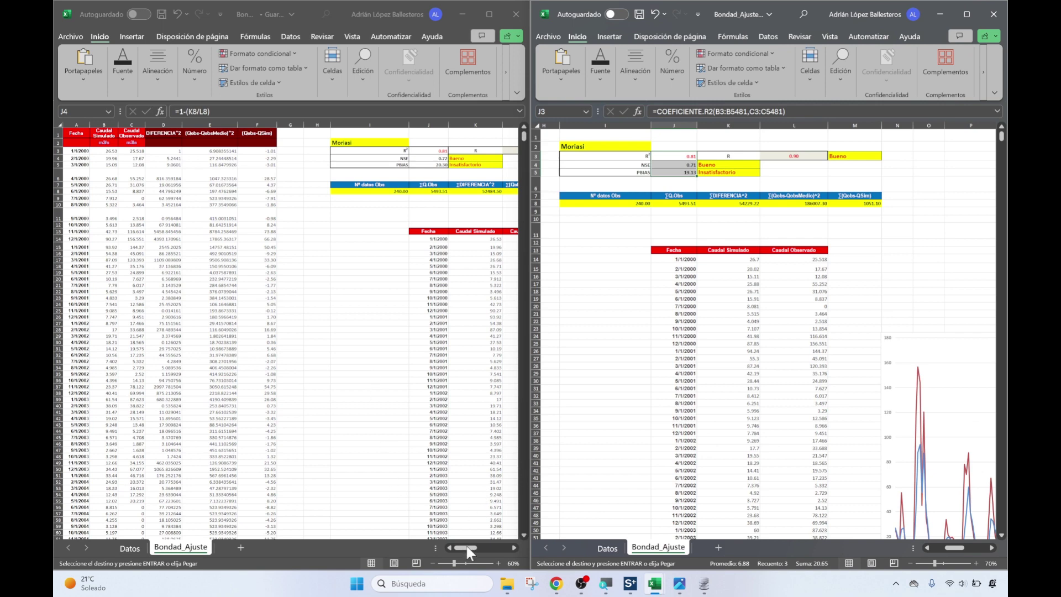
left_click_drag(463, 545, 478, 552)
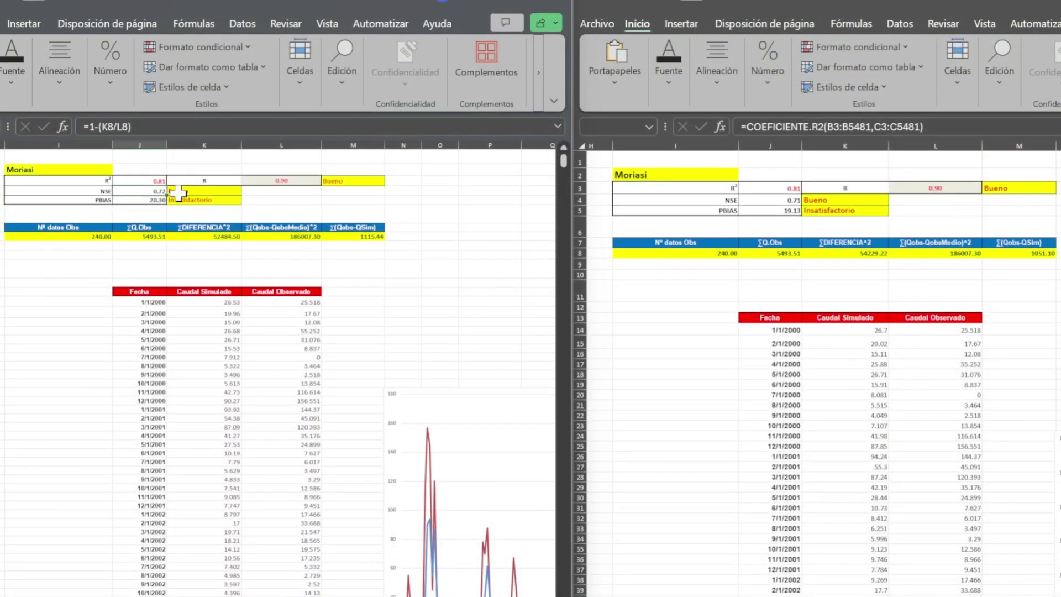
Compare the R², NSE and PBIAS cells and their ratings between the default and CAL1 workbooks, without replacing any data.
left_click(157, 178)
type("=COEFICIENTE.R2(B3:B5481,C3:C5481)")
left_click_drag(788, 188, 796, 211)
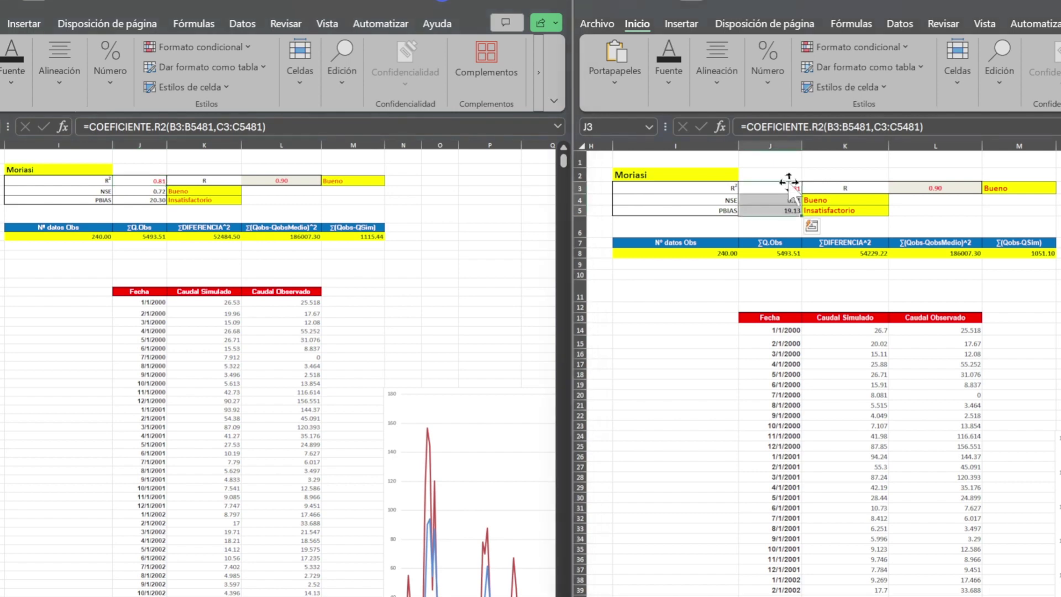
left_click_drag(165, 191, 347, 197)
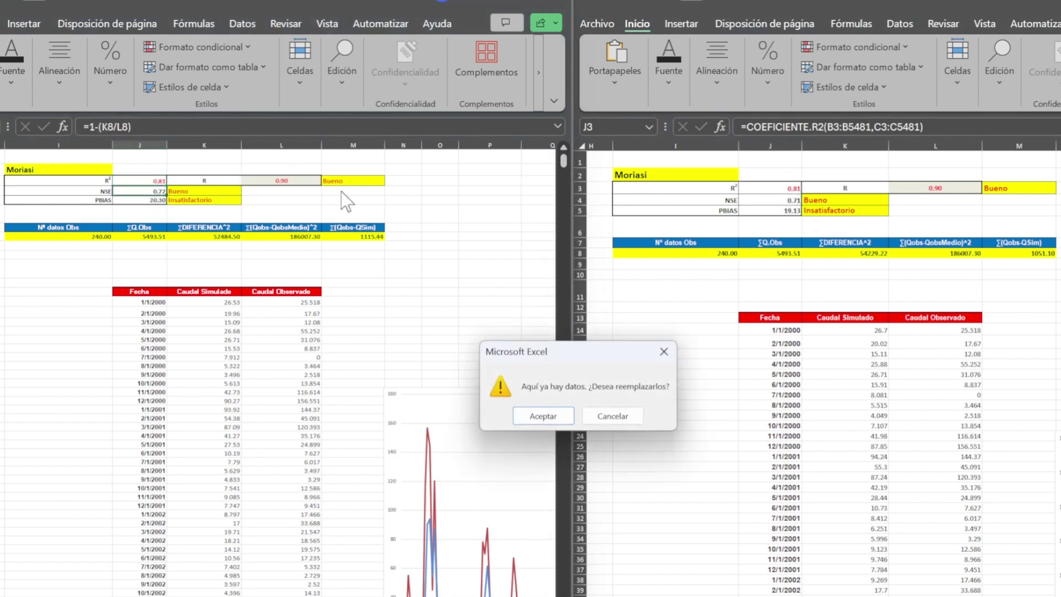
left_click(664, 351)
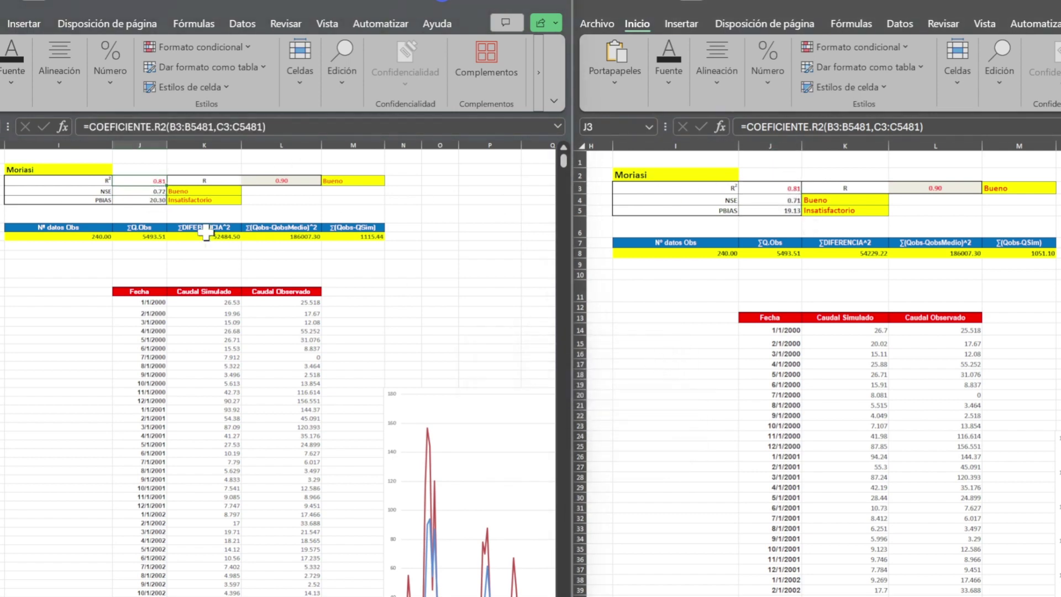
left_click(146, 200)
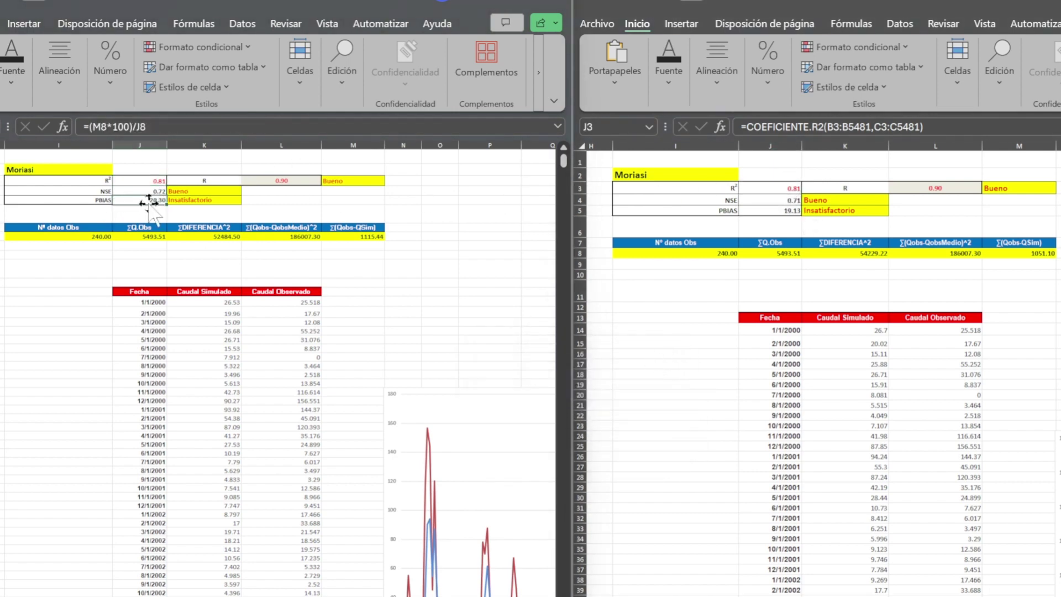
left_click(832, 209)
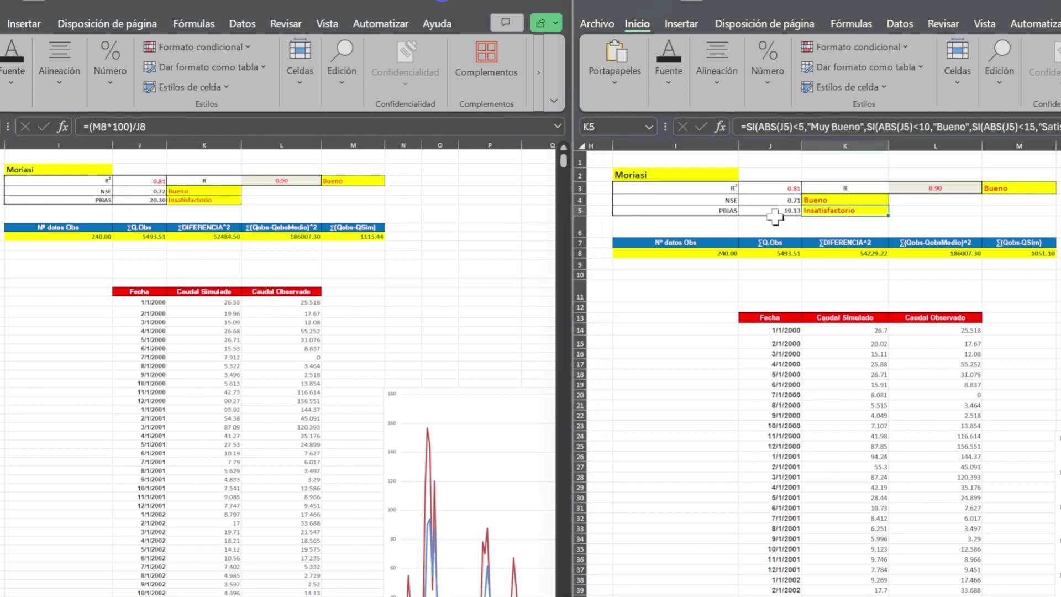
left_click(462, 204)
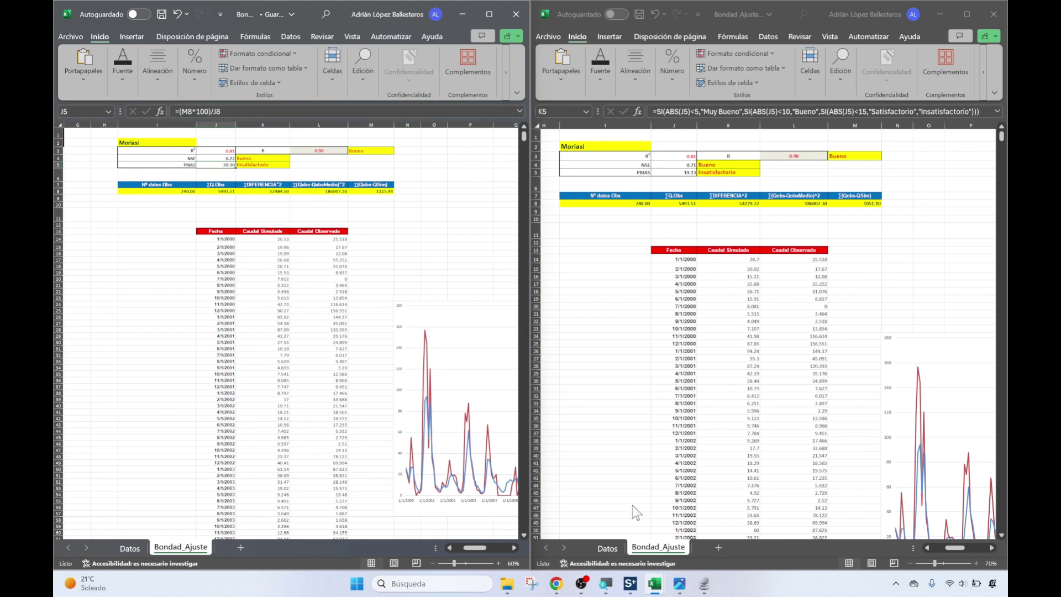
Switch to SWAT+ Editor, dismiss the saved-scenario notice and open the Hard Calibration list among the change inputs.
left_click(630, 583)
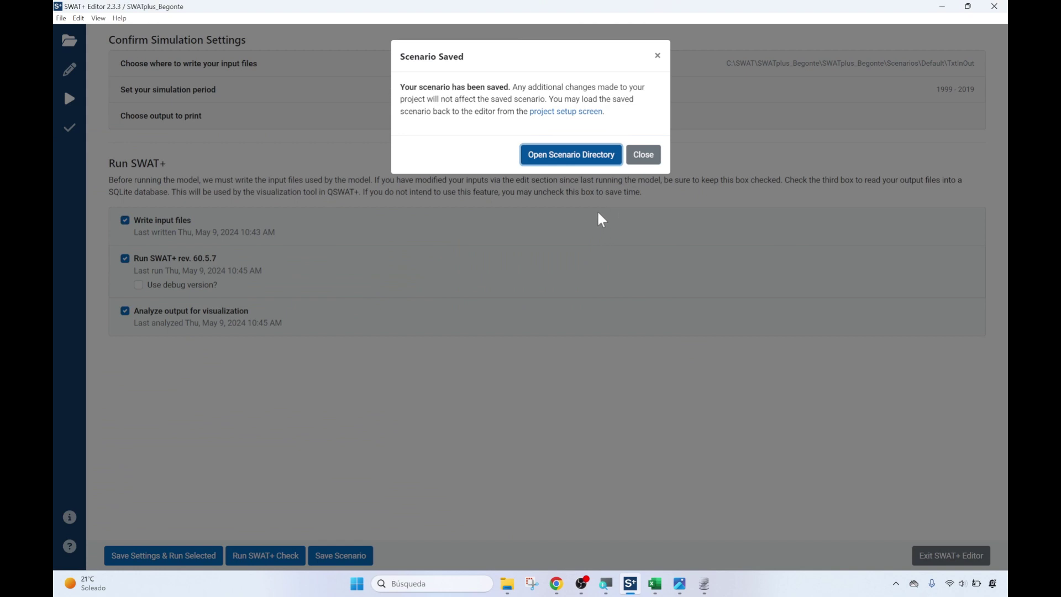
left_click(643, 155)
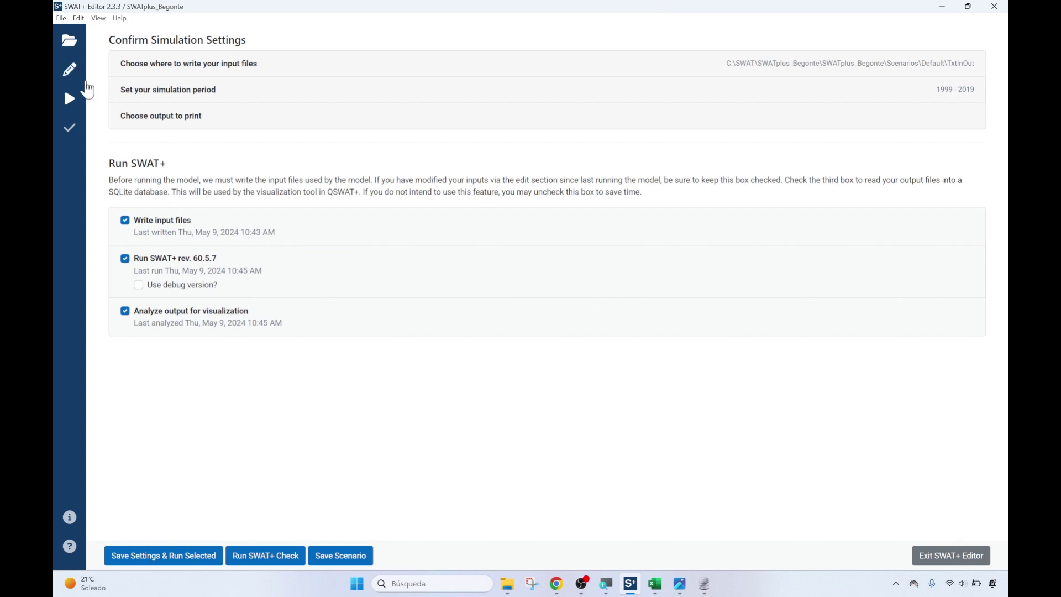
left_click(74, 74)
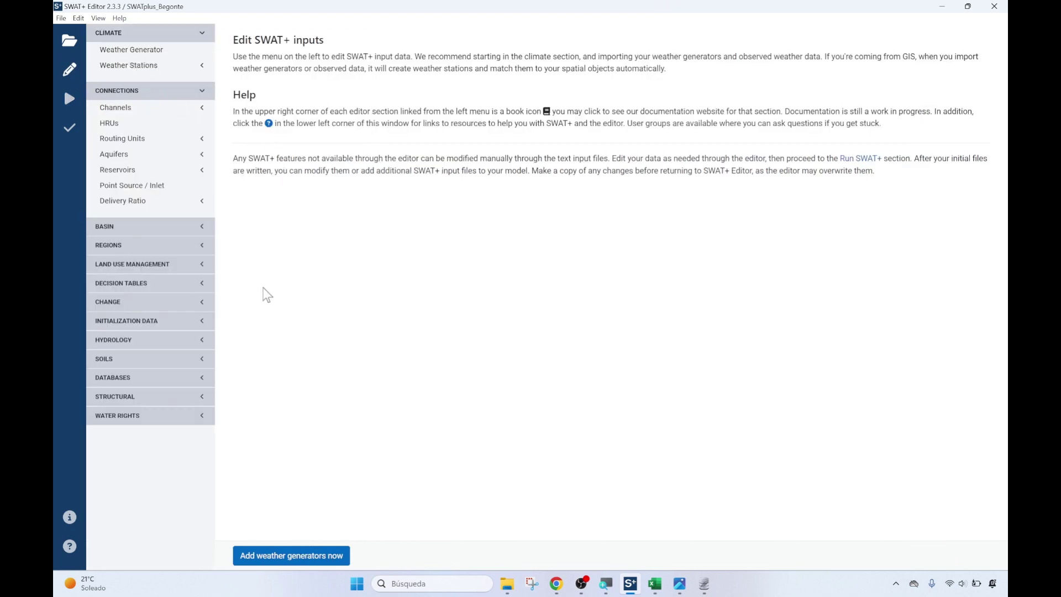
left_click(133, 304)
left_click(132, 318)
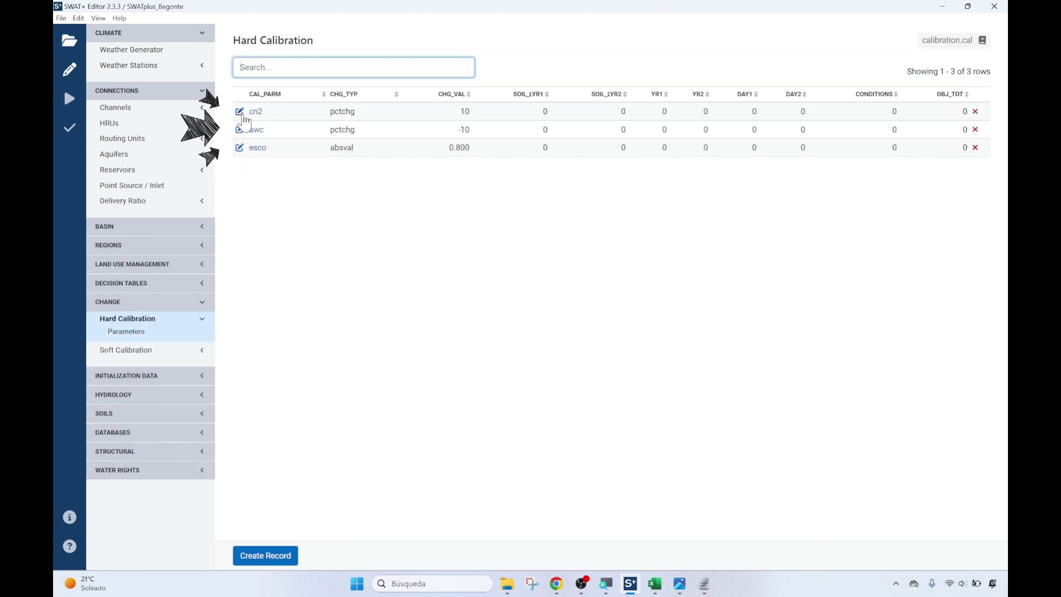
Set the cn2 calibration parameter's percent change to 20, save the record and return to the list.
left_click(240, 112)
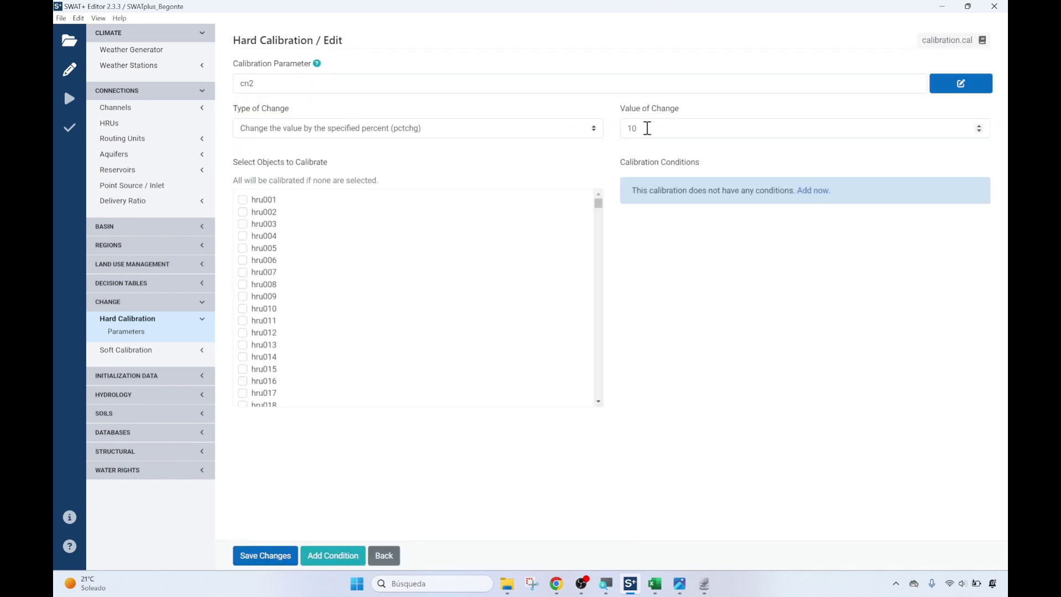
left_click_drag(646, 130, 625, 128)
type("20")
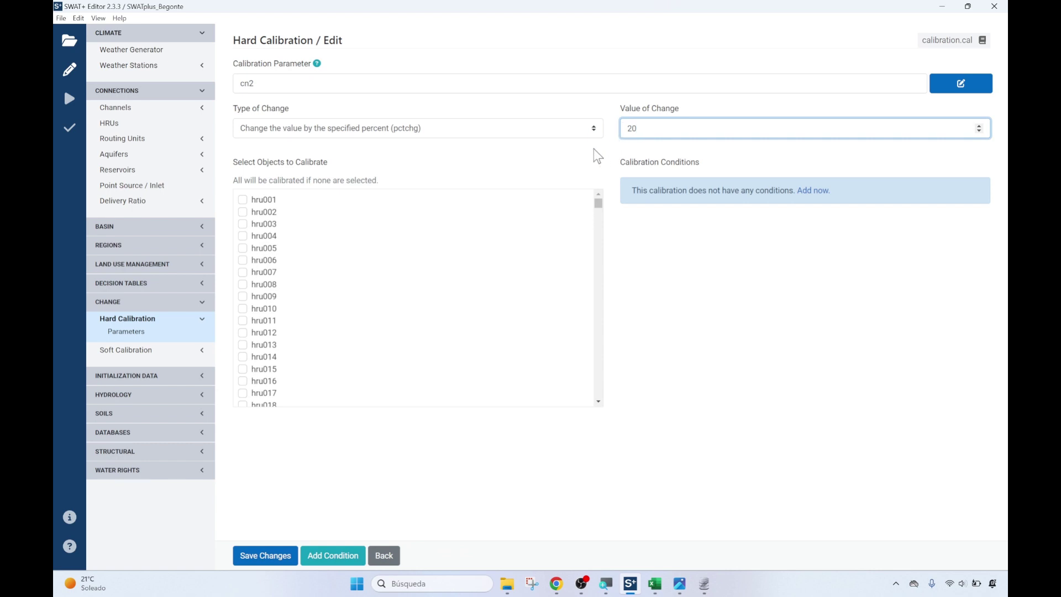
left_click(264, 555)
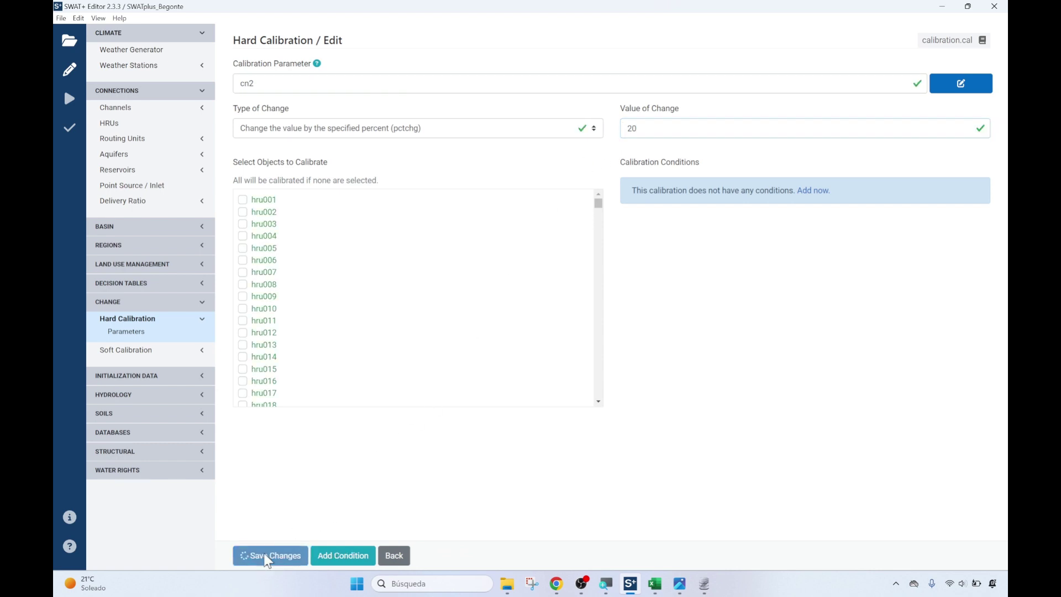
left_click(385, 554)
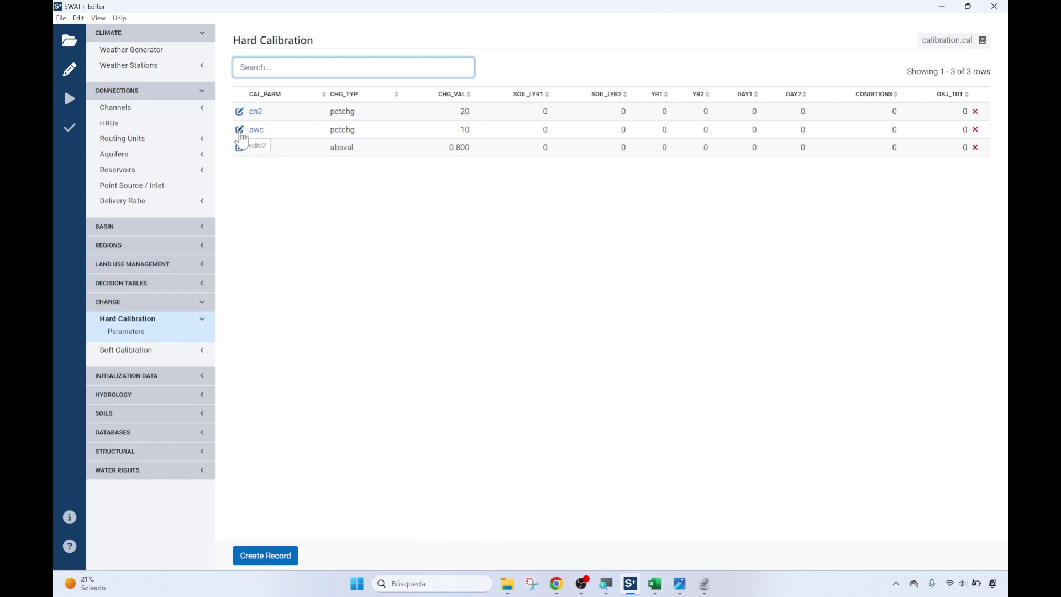
Set the awc calibration parameter's percent change to -20, save the record and return to the list.
left_click(241, 133)
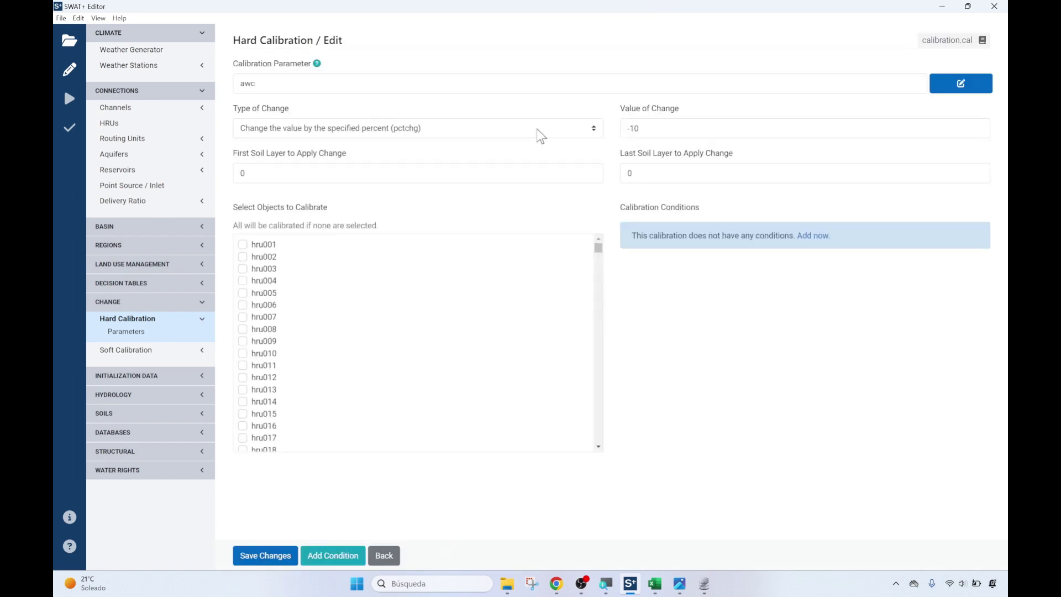
left_click(635, 129)
type("20")
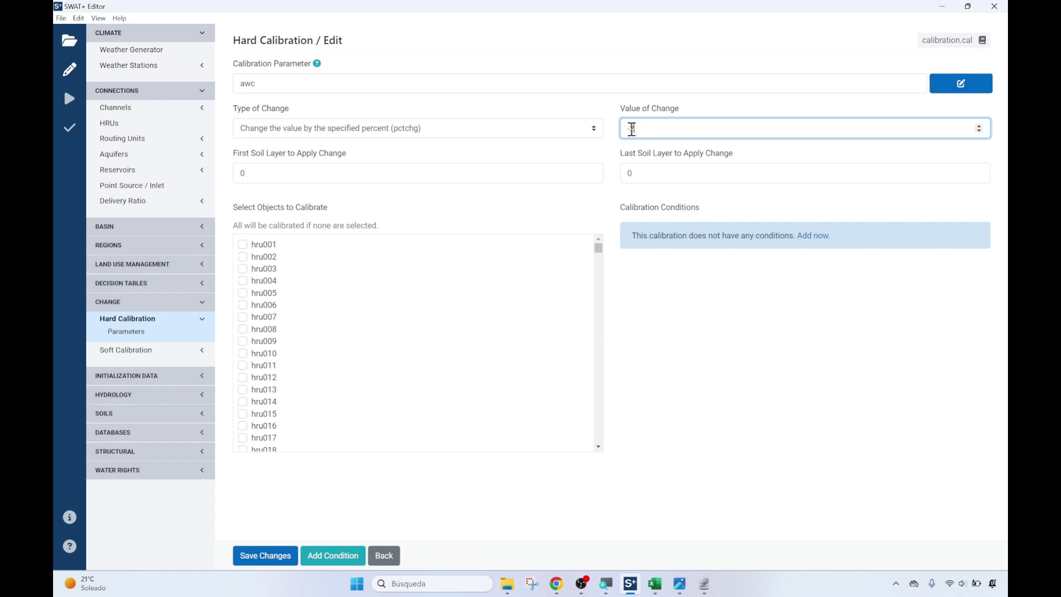
left_click(263, 557)
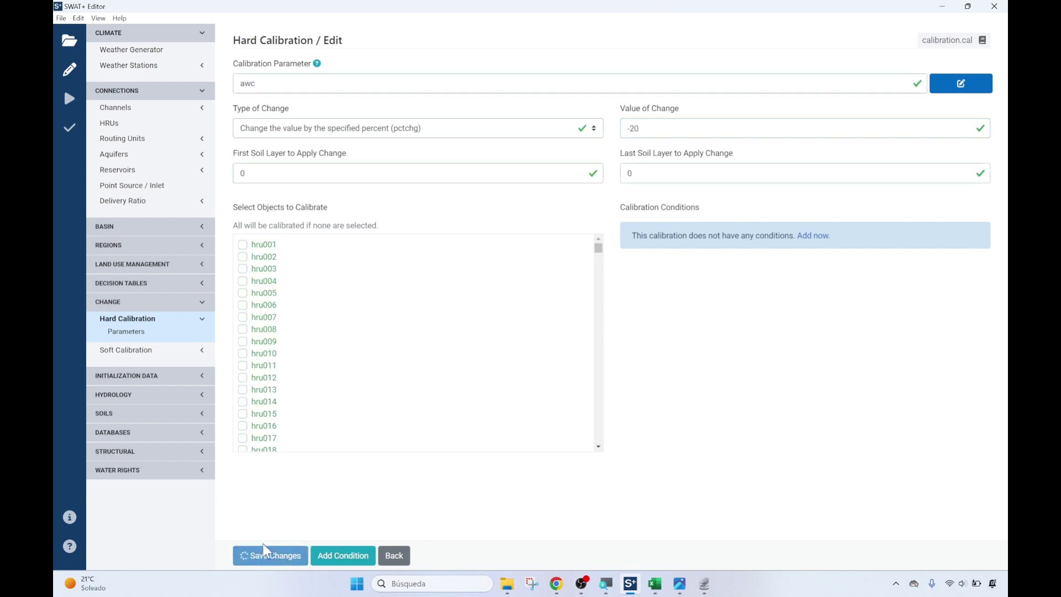
left_click(388, 559)
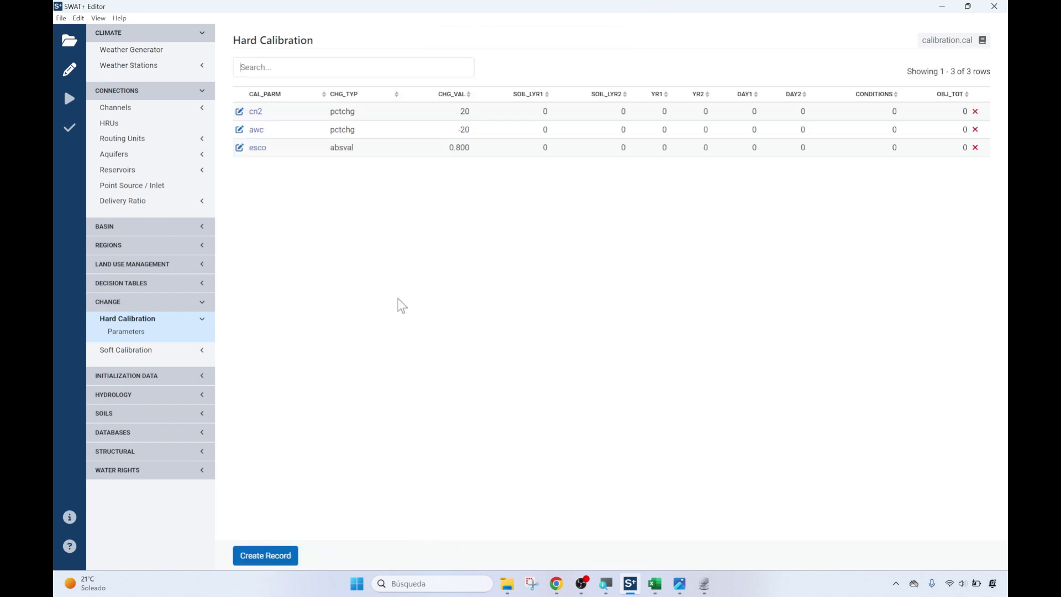
Set the esco calibration parameter's absolute value to 0.75, save the record and return to the list.
left_click(237, 147)
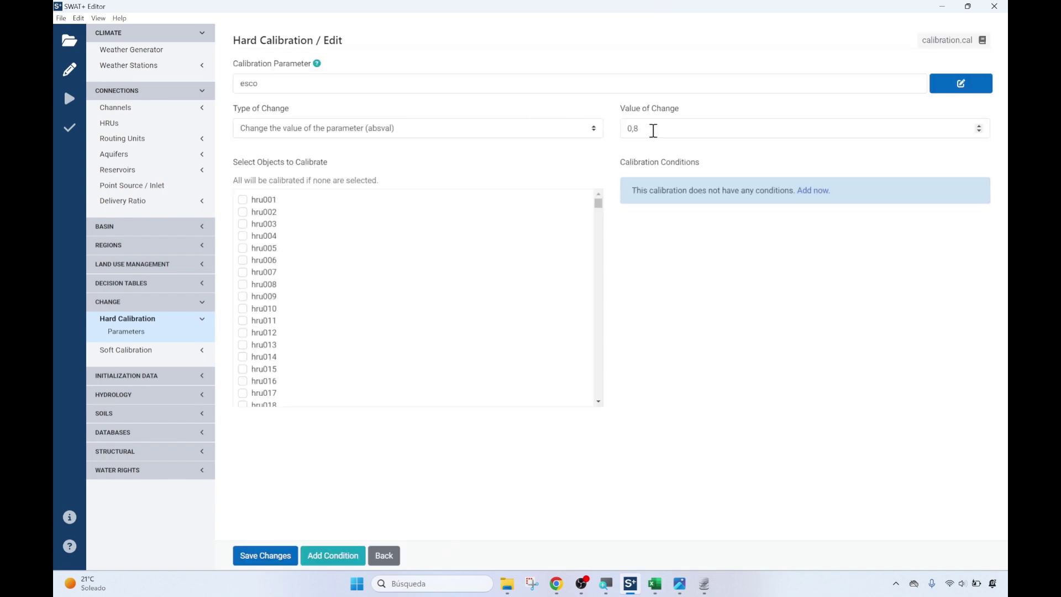
left_click(635, 130)
double_click(636, 130)
type("75")
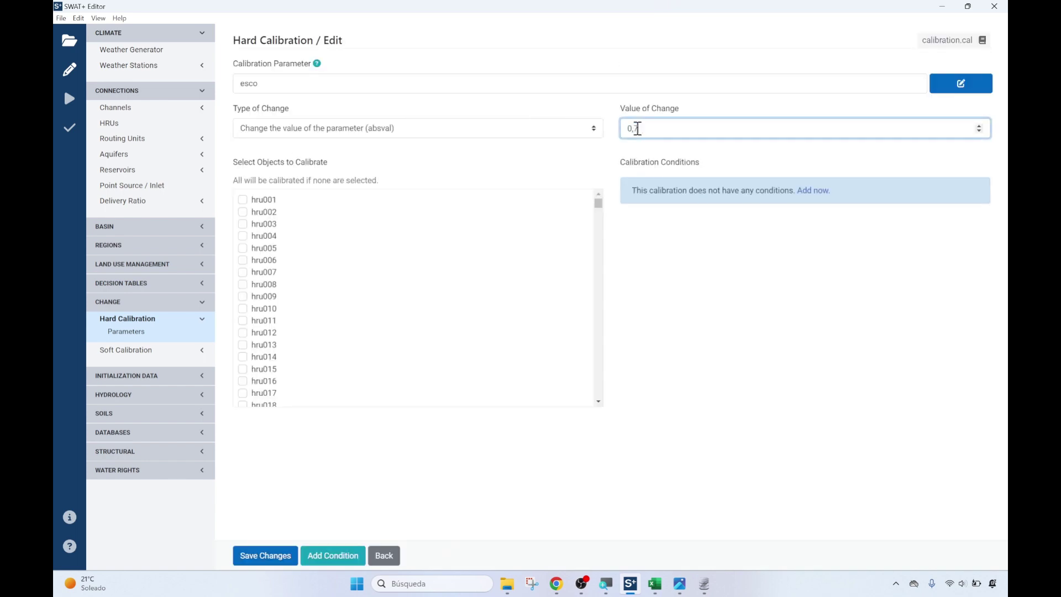
left_click(270, 556)
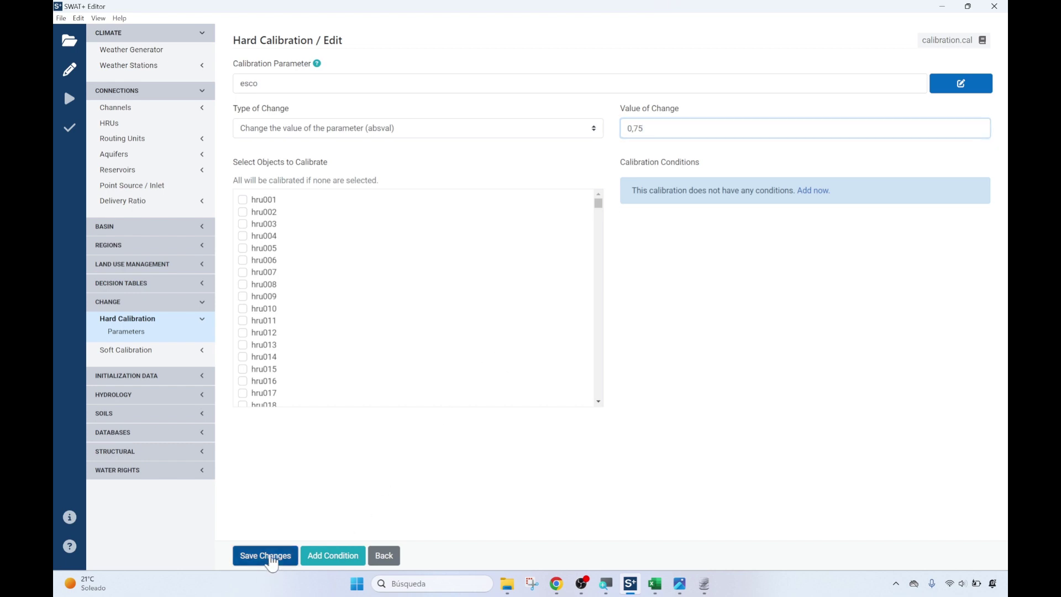
left_click(398, 559)
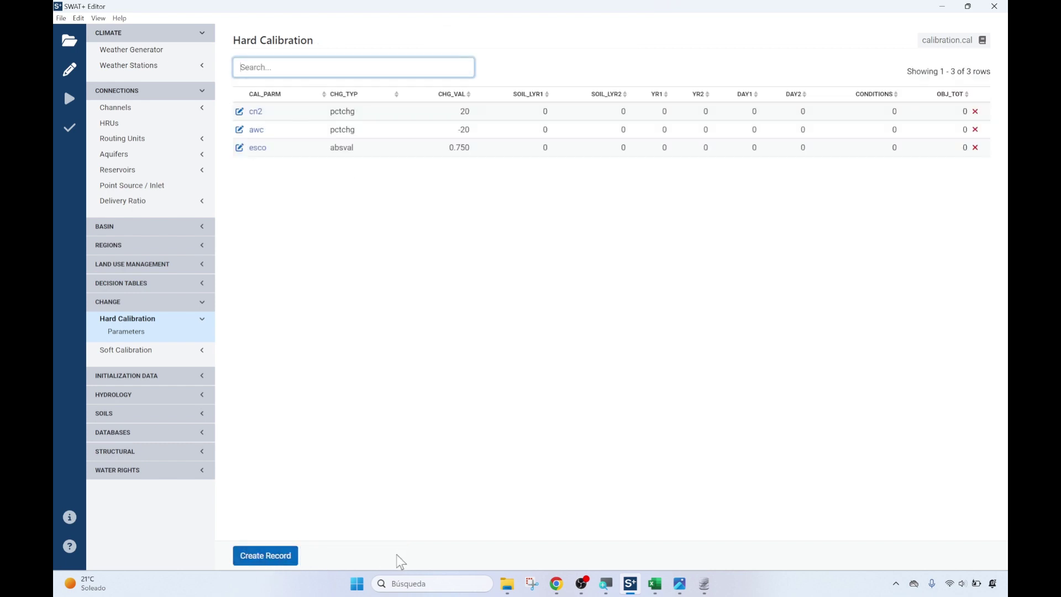